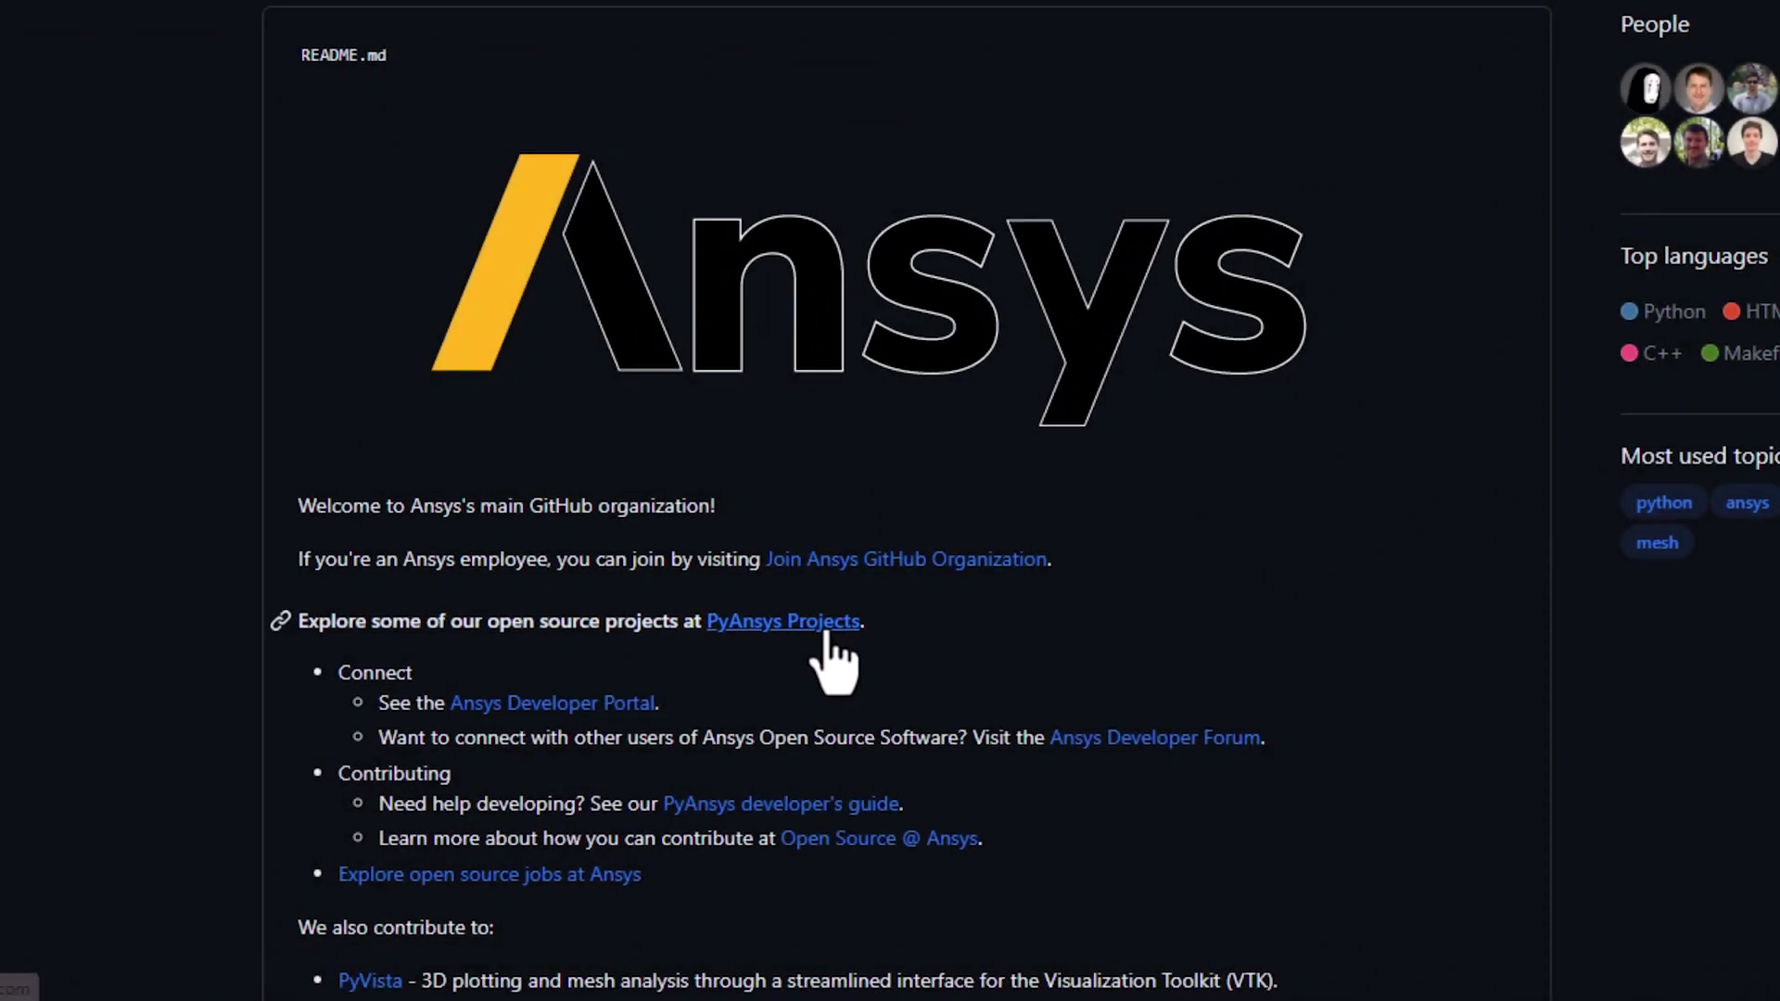
Step: Open the PyAnsys projects documentation, scroll the package cards down and select PyMechanical
left_click(688, 697)
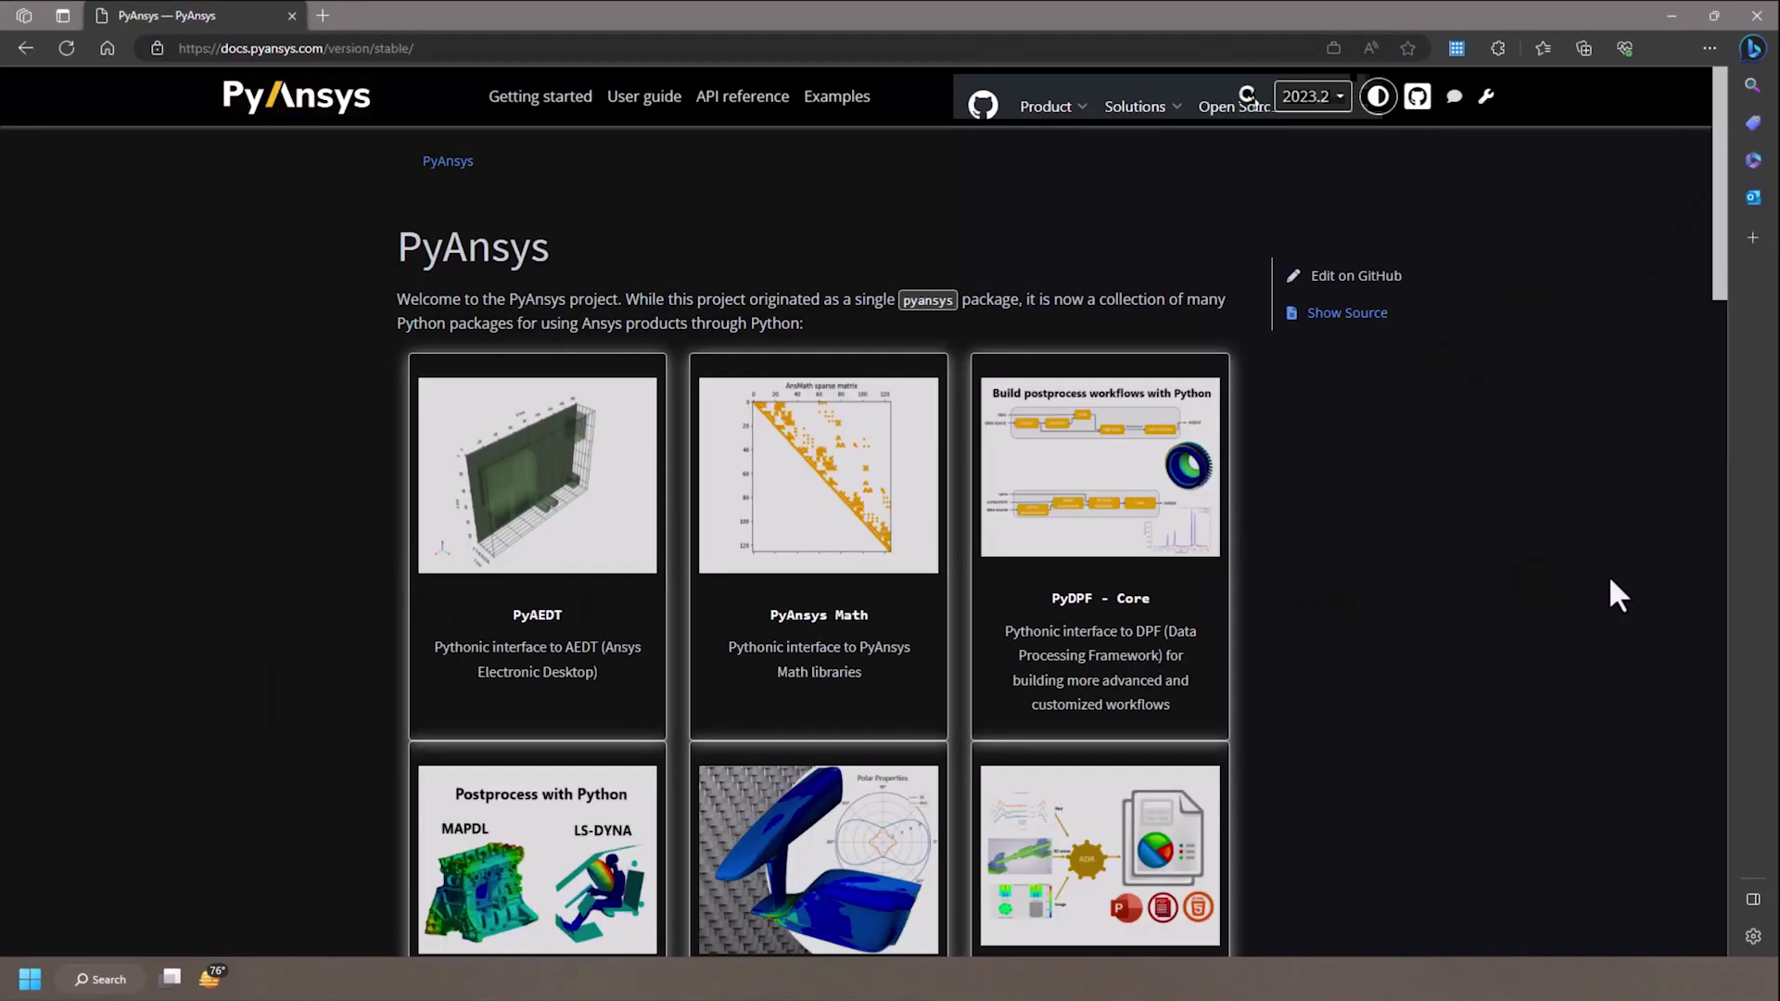
middle_click(1609, 580)
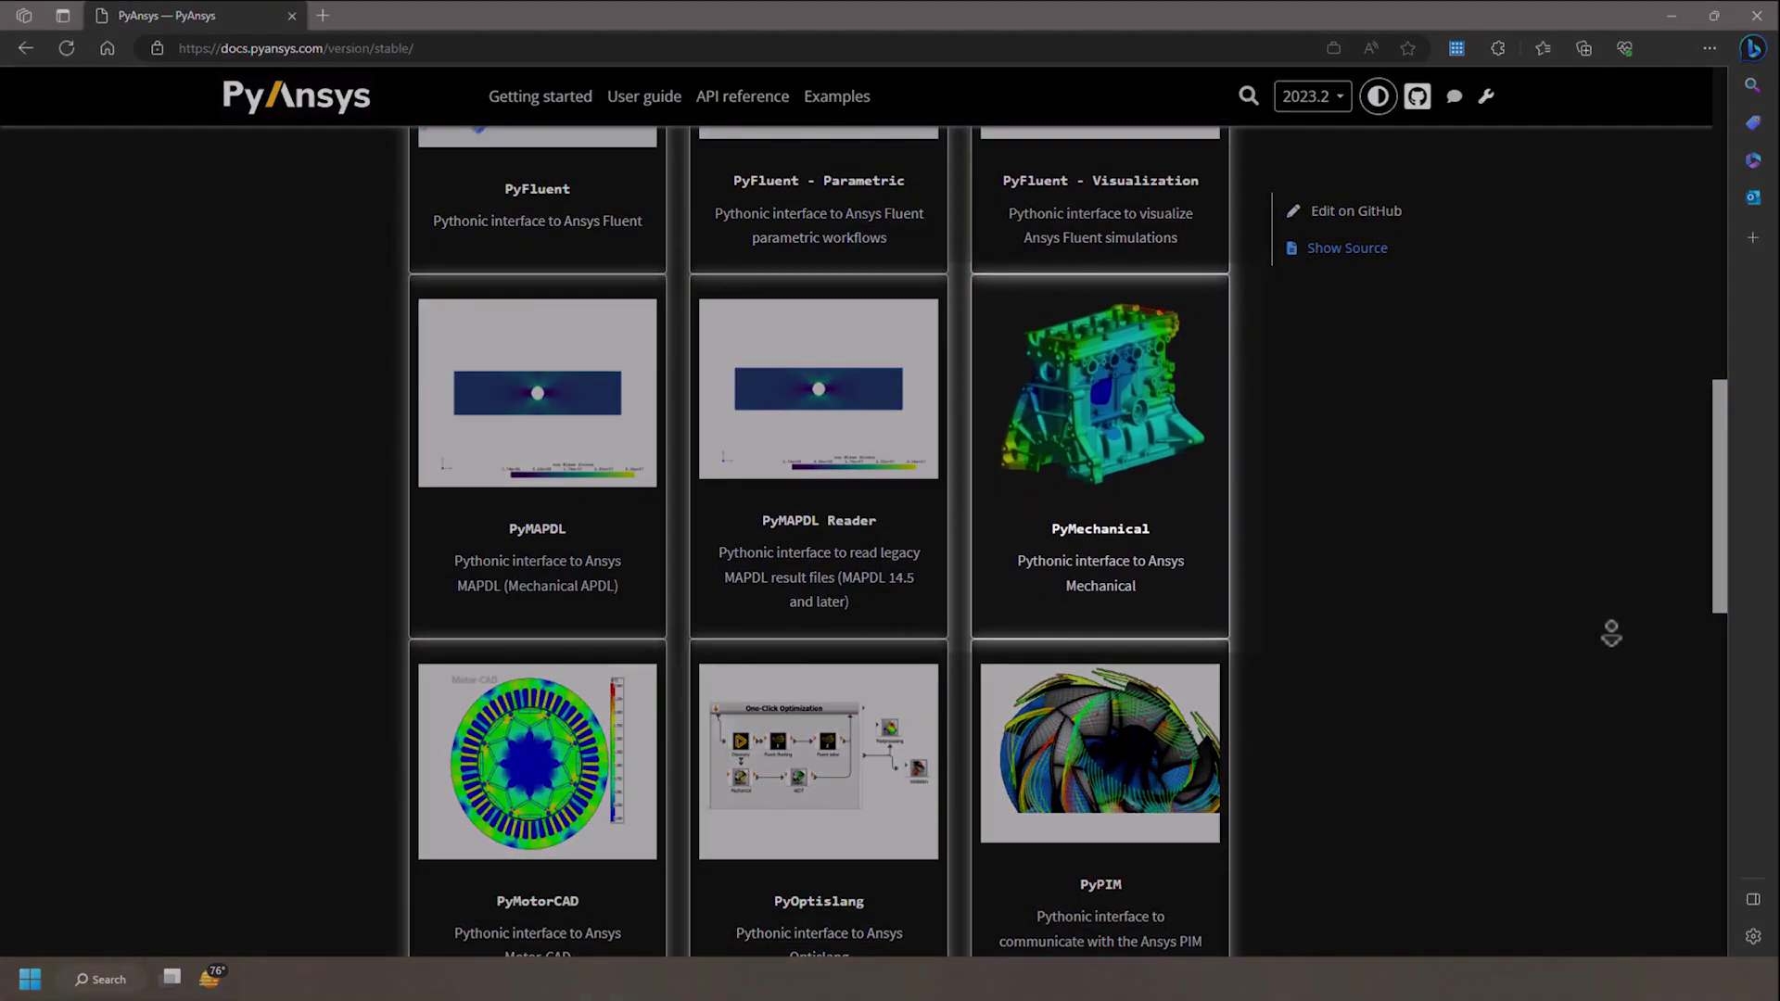
left_click(1622, 636)
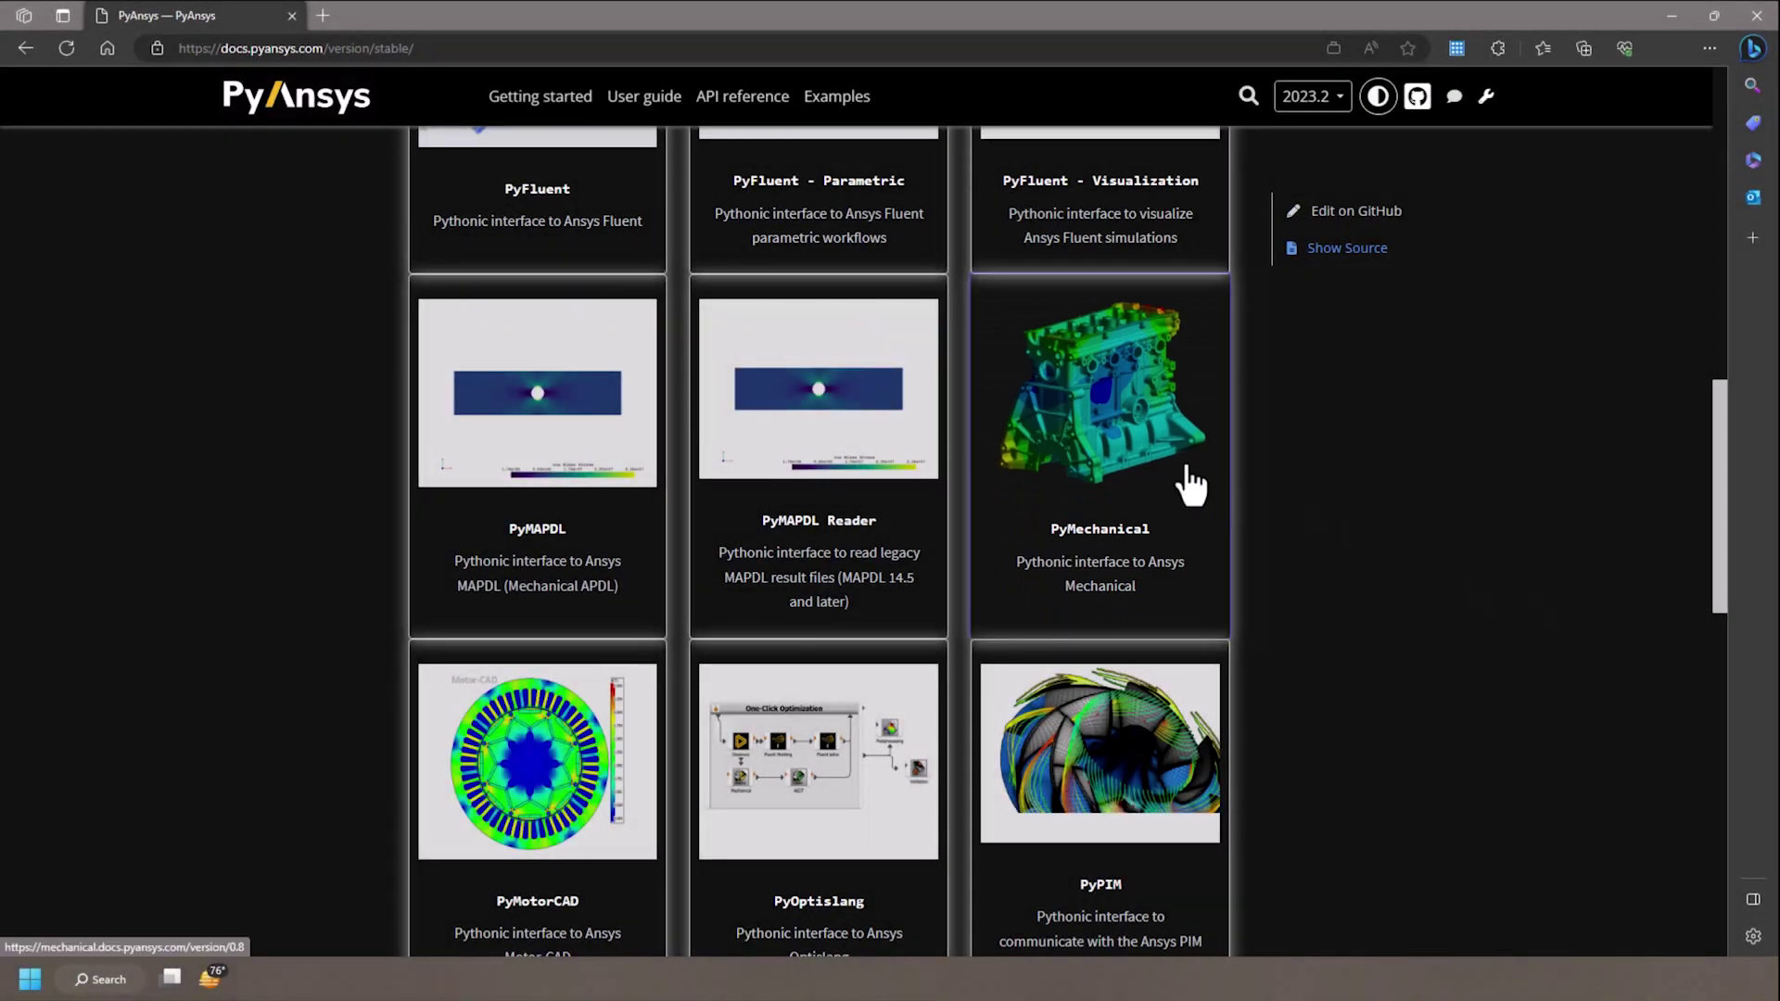
Step: Paste the command-snippet, solve and result-file path code into temp.py
left_click(1191, 487)
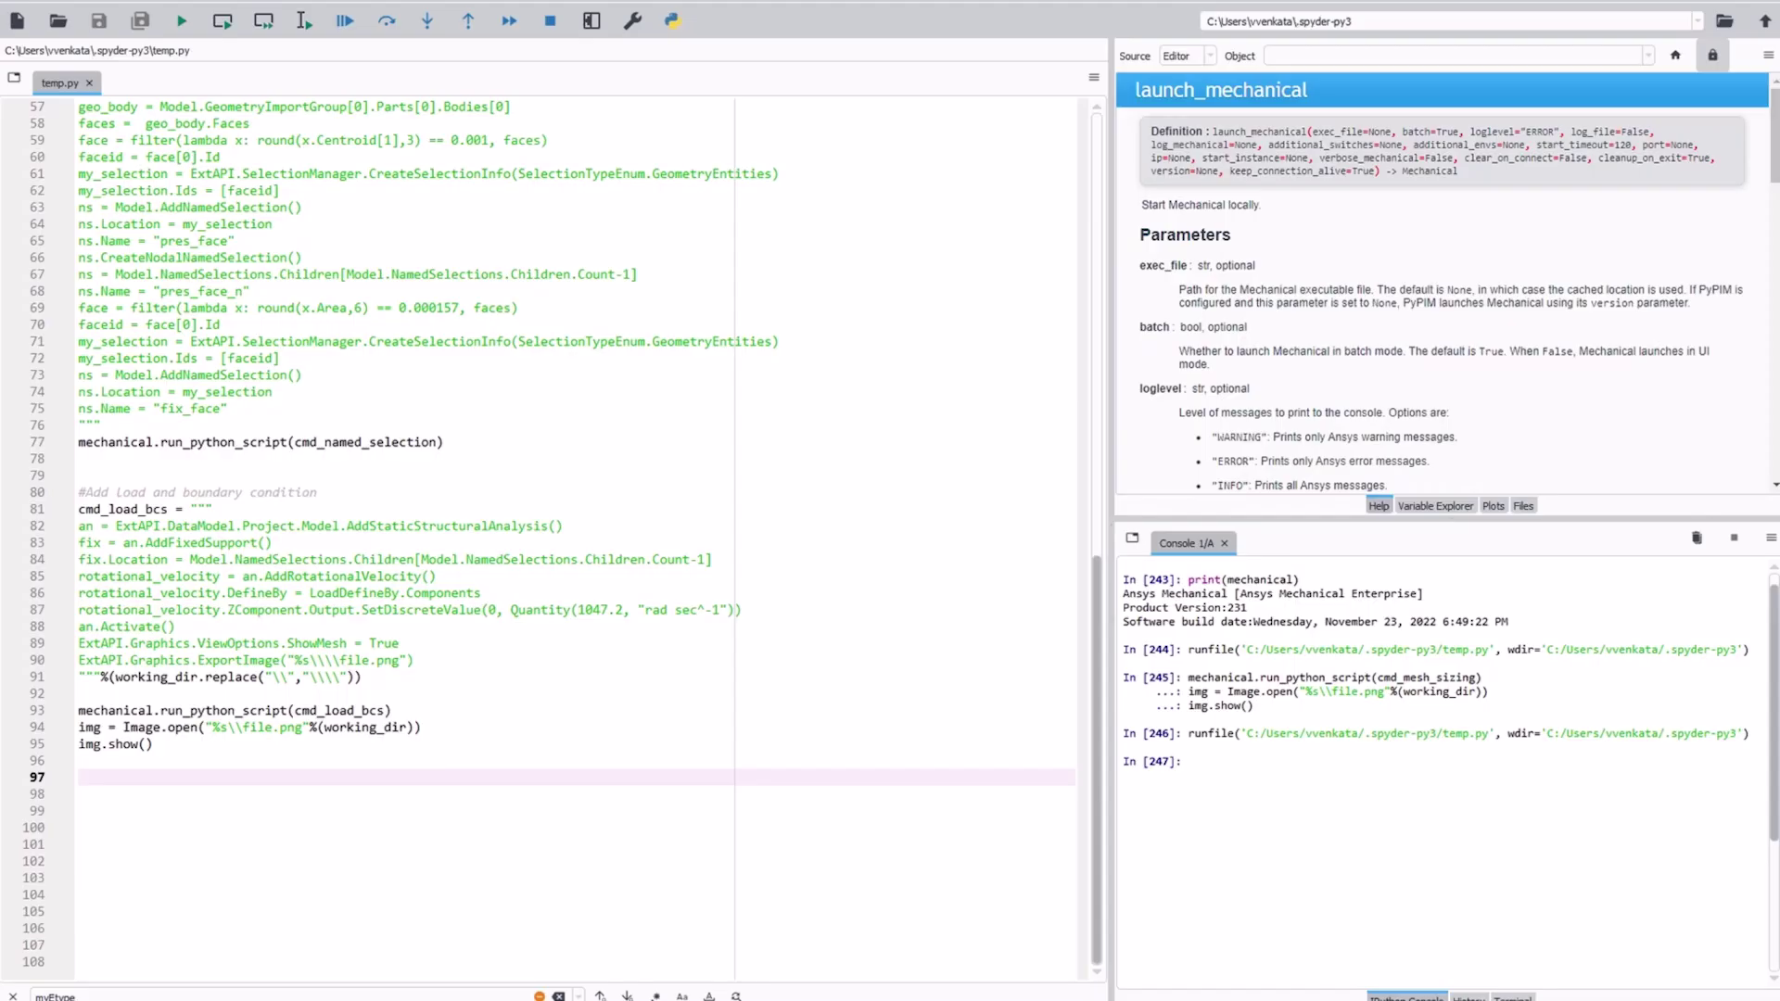
key("Return")
type("#Add command snippet cmd = \"\"\" finish /prep7 myEtype = 1000 et,myEtype ,154 type,myEtype real,myEtype mat,myEtype cmsel,s,pres_face_n,NODE esurf allsel CYCLIC finish /solu cycopt,msup,1 \"\"\" cmd_command_snippet = \"\"\" cs = Model.Analyses[0].AddCommandSnippet() cs.AppendText(%s%s%s%s%s%s) \"\"\"%(\"\",\"\",\"\",cmd,\"\",\"\",\"\") mechanical.run_python_script(cmd_command_snippet)  #Solve mechanical.run_python_script(\"Model.Solve()\")")
scroll(255, 827, "down", 7)
scroll(255, 826, "down", 1)
key("Return")
type("#Result file path result_file_path = mechanical.run_python_script(\"Model.Analyses[0].Solution.ResultFilePath\") result_file_dir = mechanical.run_python_script(\"Model.Analyses[0].Solution.ResultFileDirectory\")")
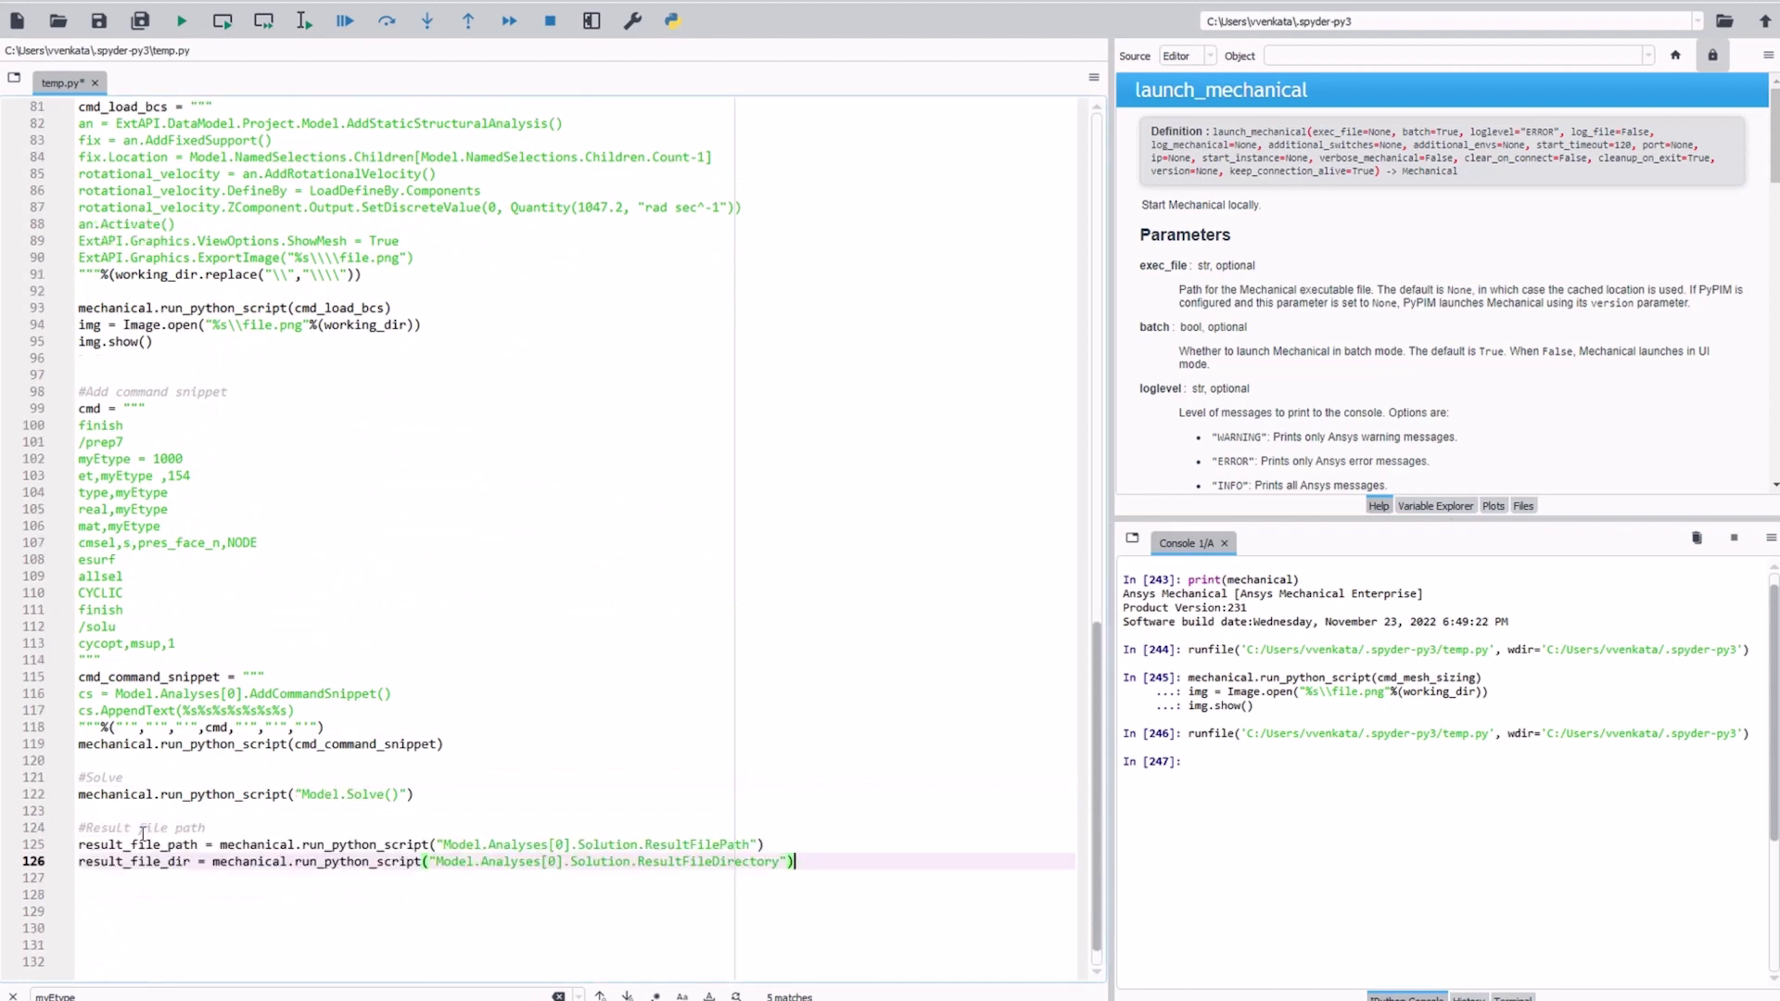
Step: Add the PyDPF and PyMAPDL post-processing blocks below the result-path code
scroll(562, 542, "down", 1)
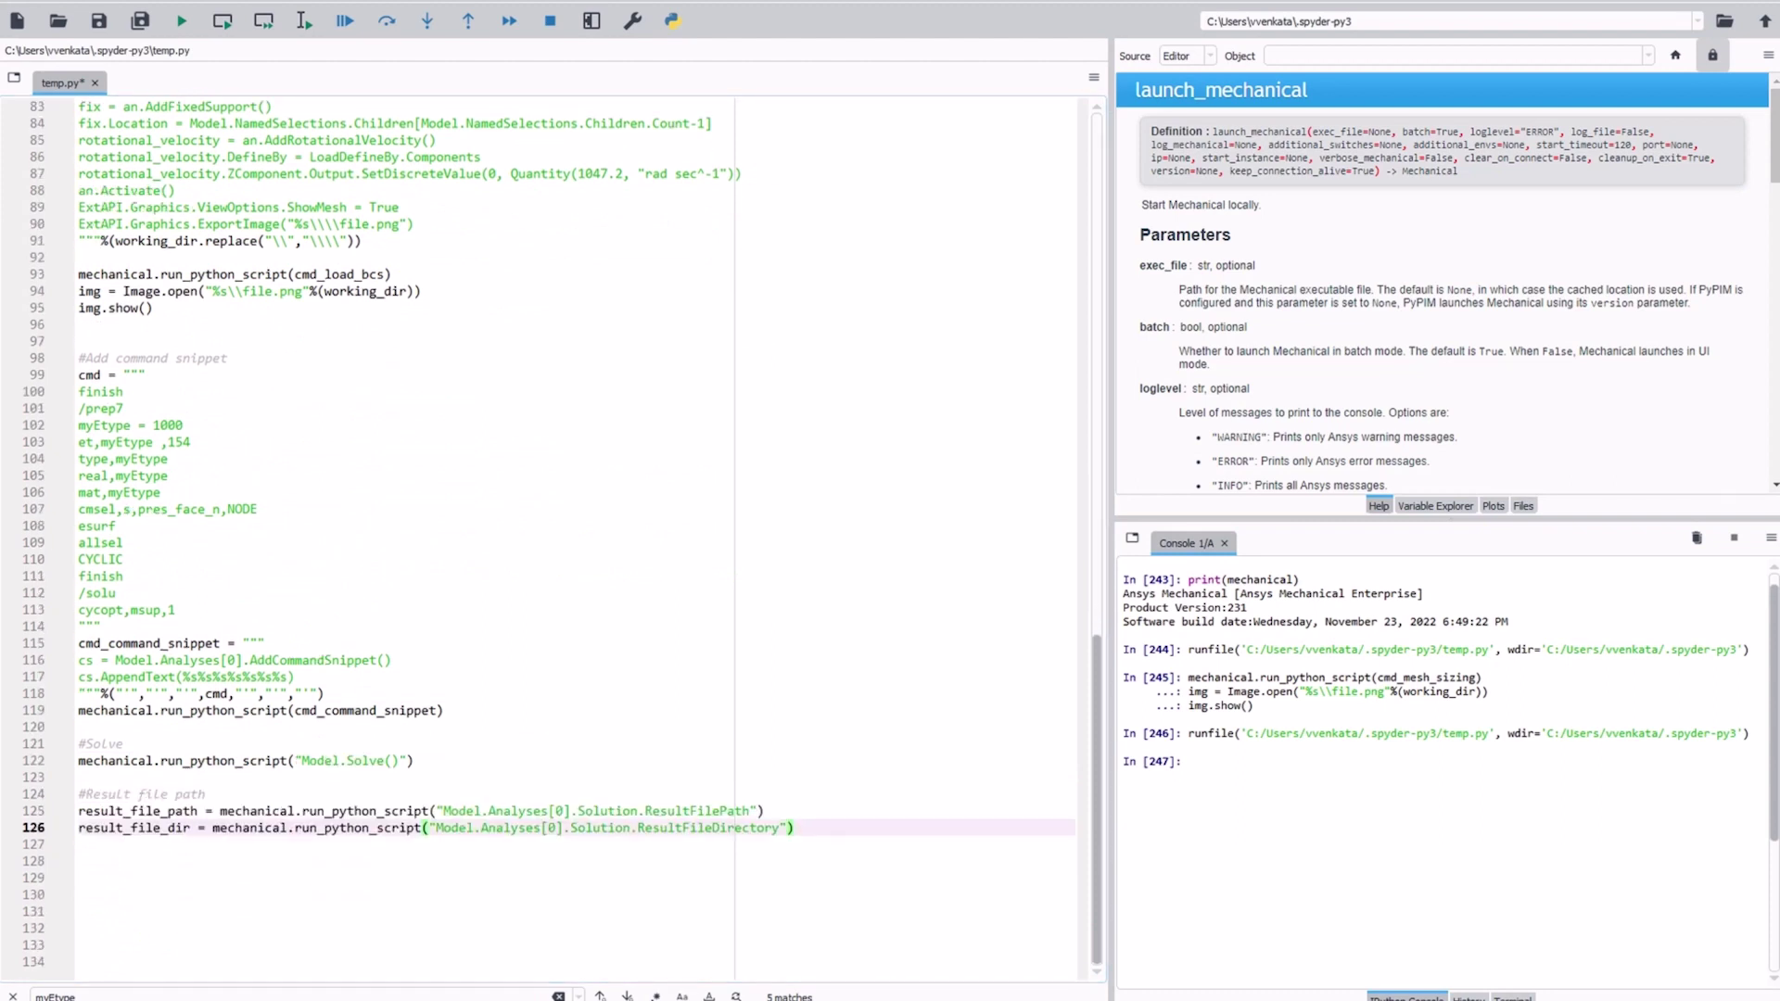
scroll(294, 846, "down", 1)
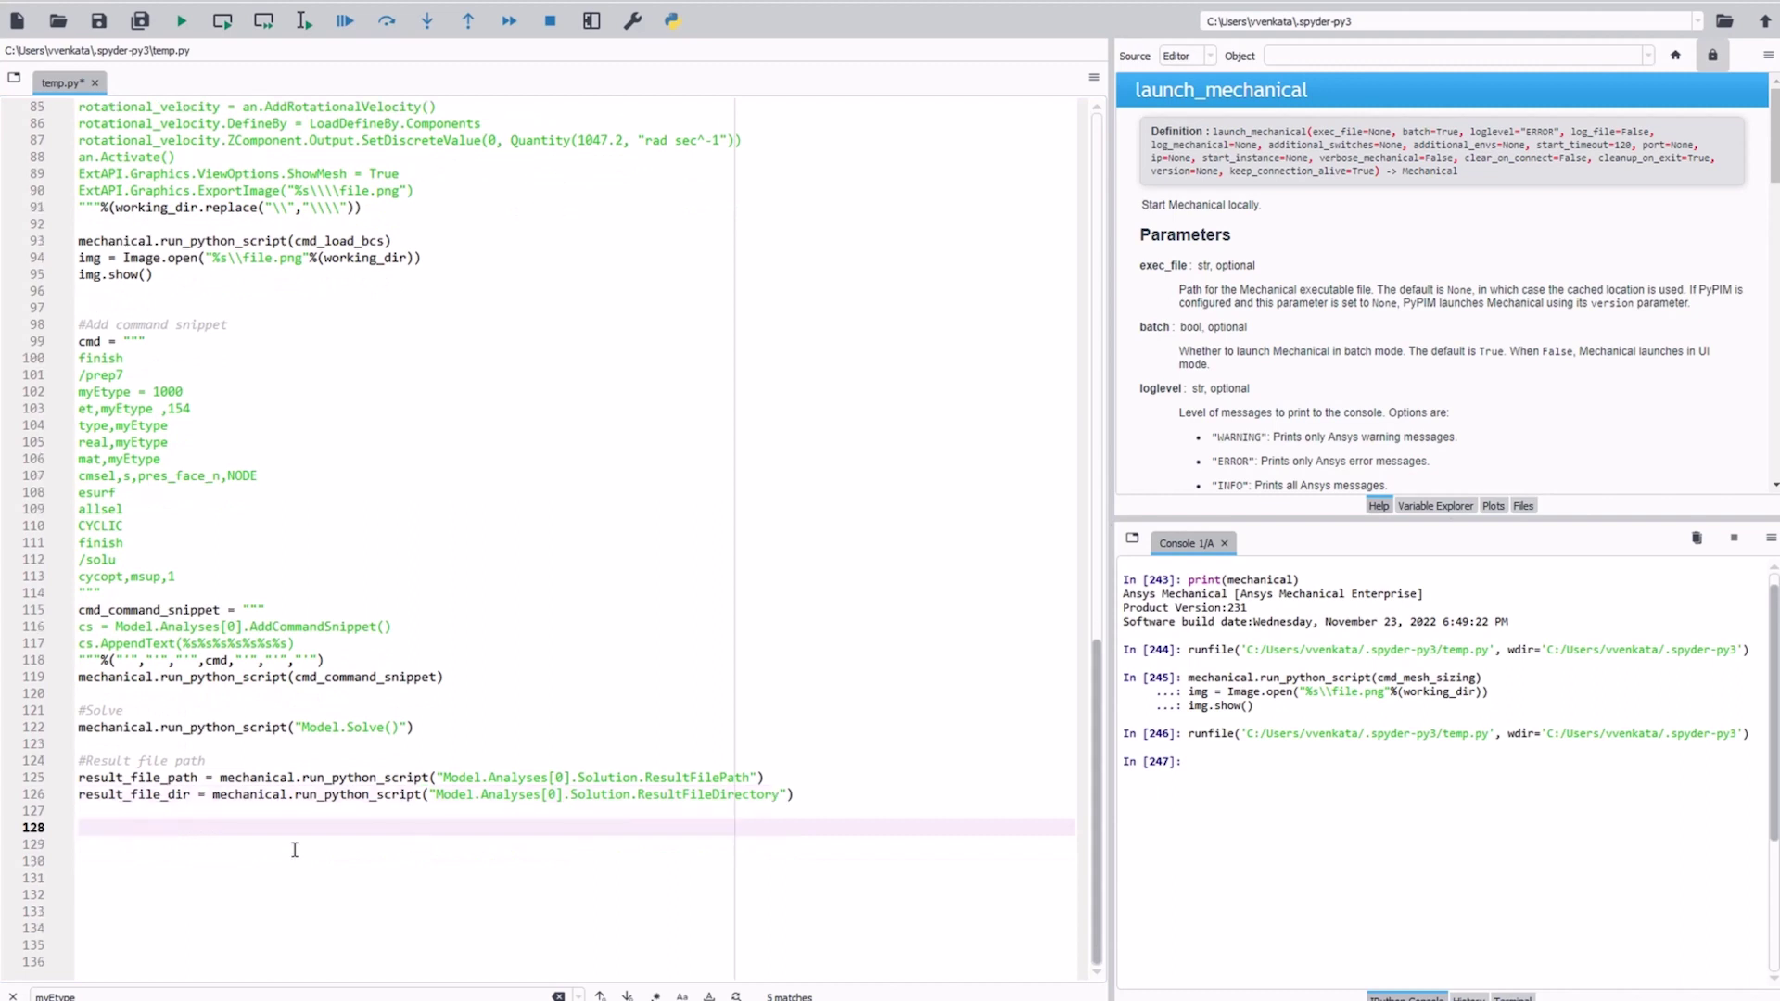
left_click(226, 847)
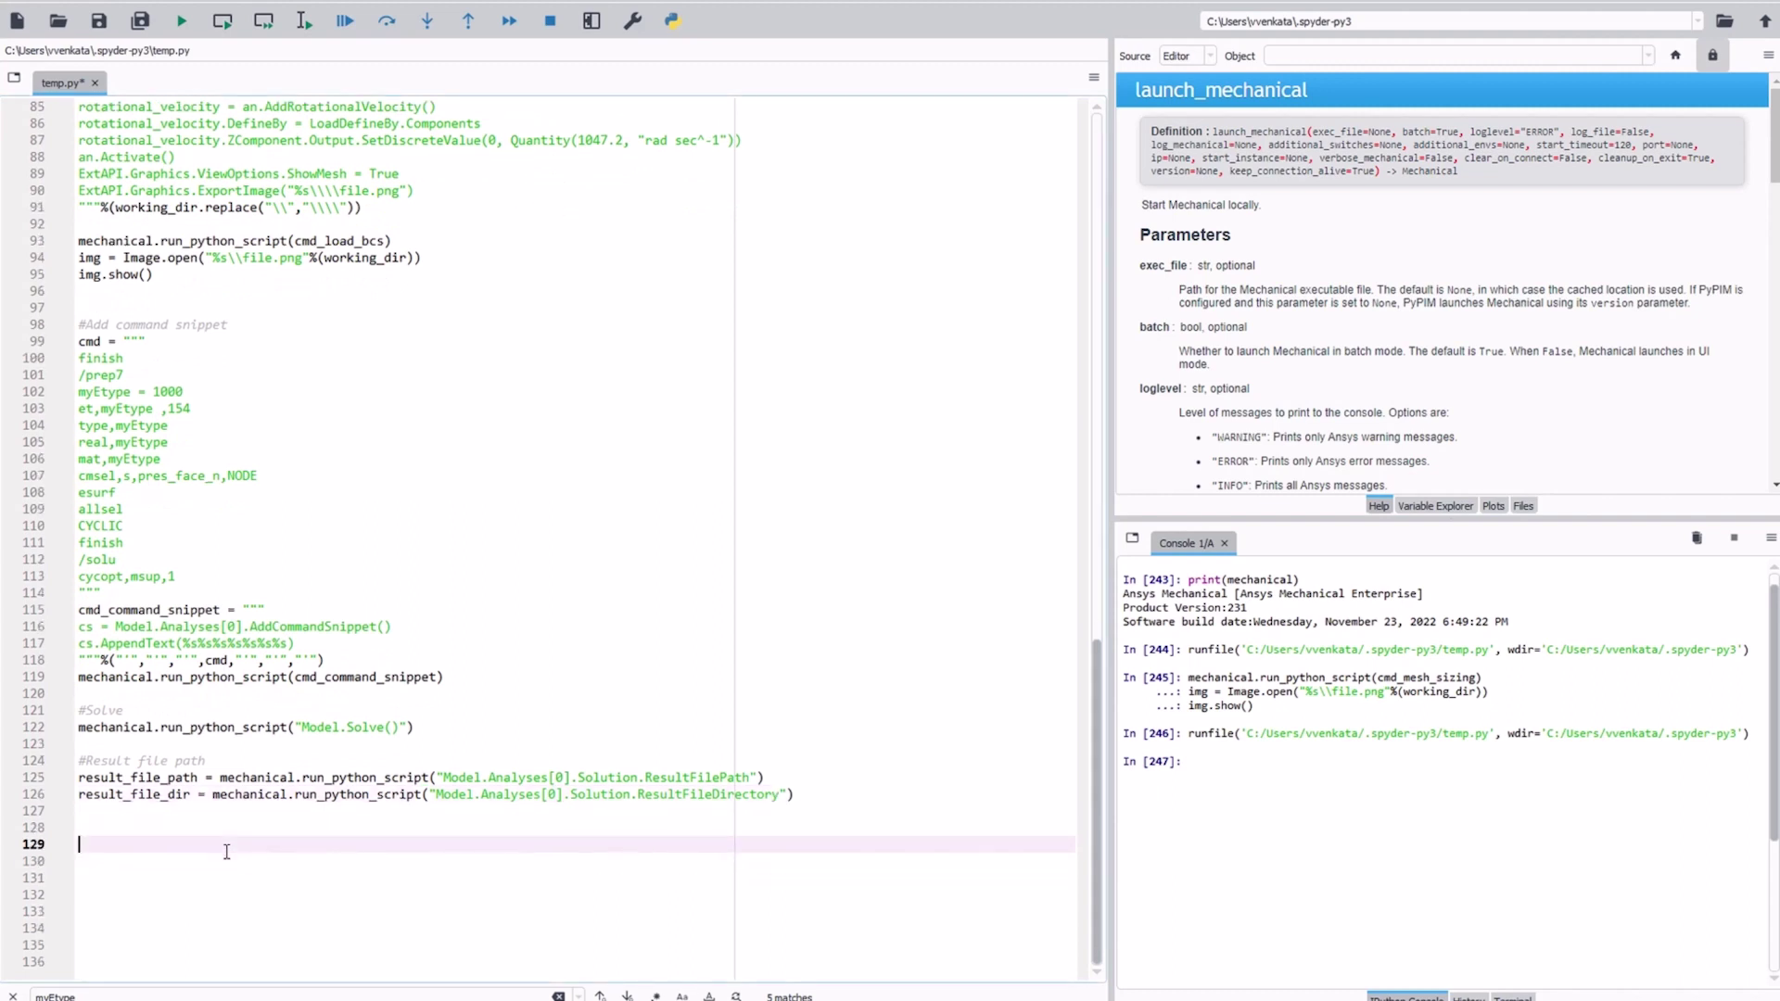
type("#Post Process results using pydpf: model = dpf.Model(r\"C:\\Users\\vvenkata\\OneDrive - ANSYS, Inc\\Desktop\\PyAnsys Video\\WB\\sample_files\\dp0\\SYS\\MECH\\file.rst\") print(model) displacements = model.results.displacement() fields = displacements.outputs.fields_container() model.metadata.meshed_region.plot(fields)")
scroll(226, 851, "down", 2)
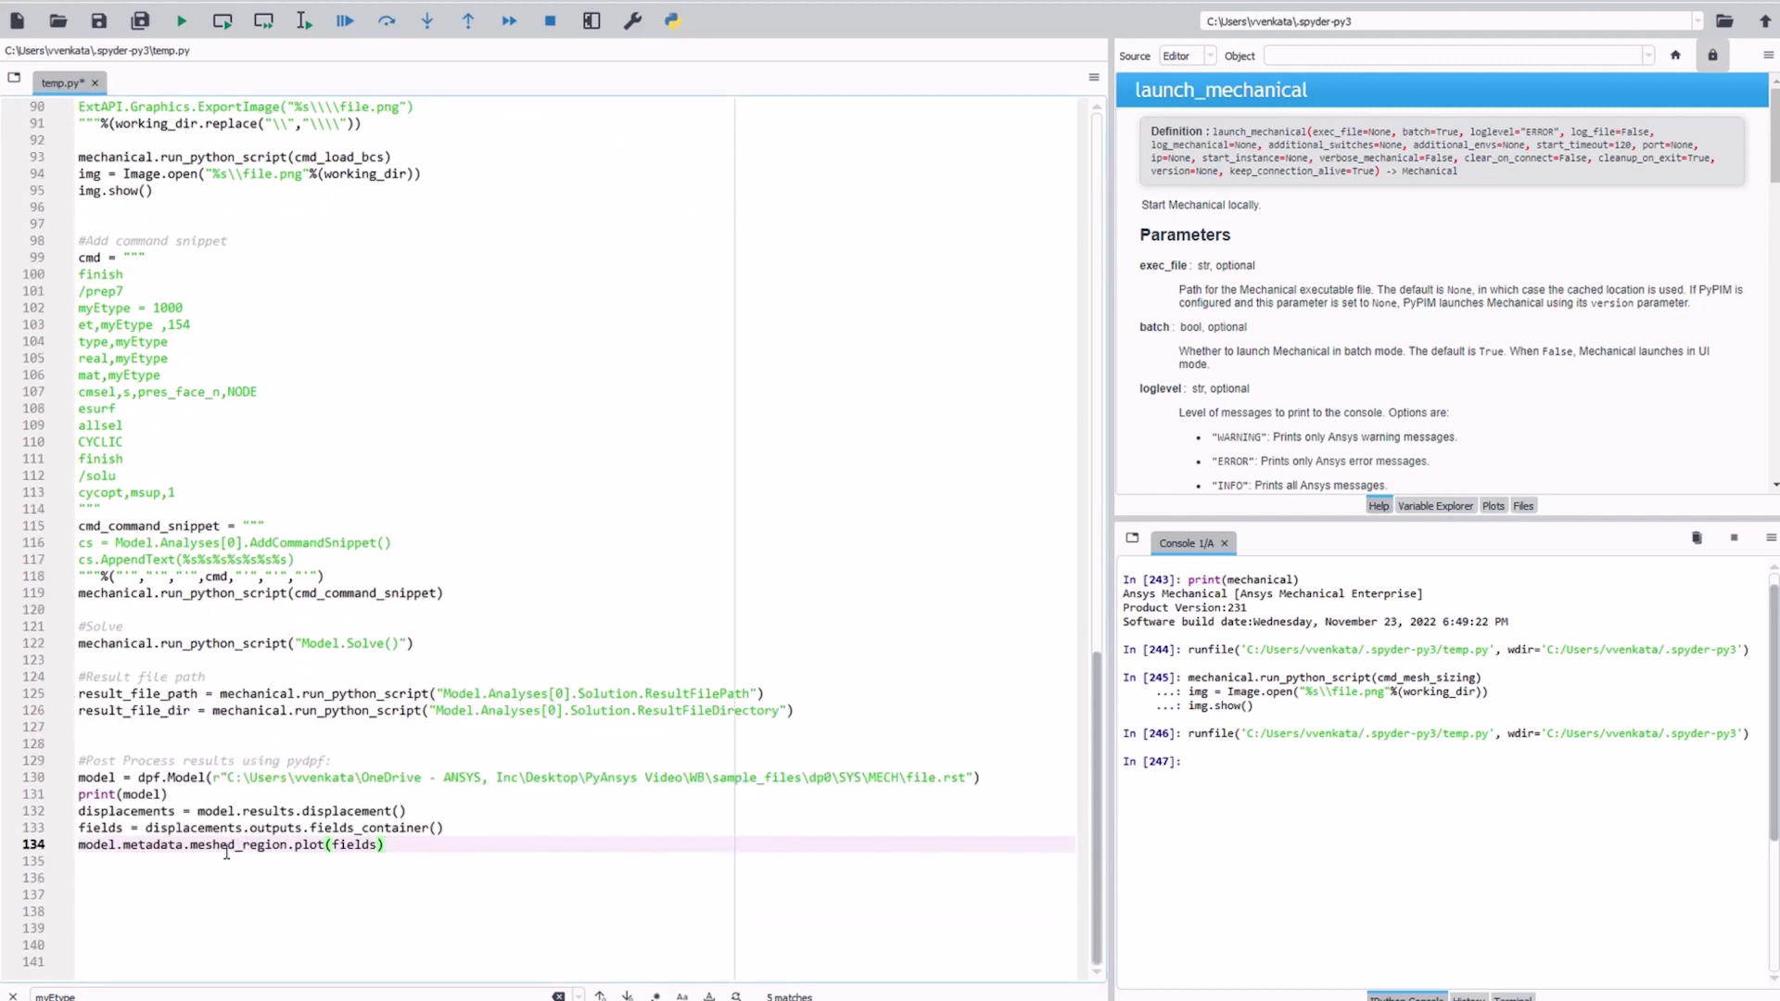
scroll(193, 850, "down", 1)
left_click(192, 850)
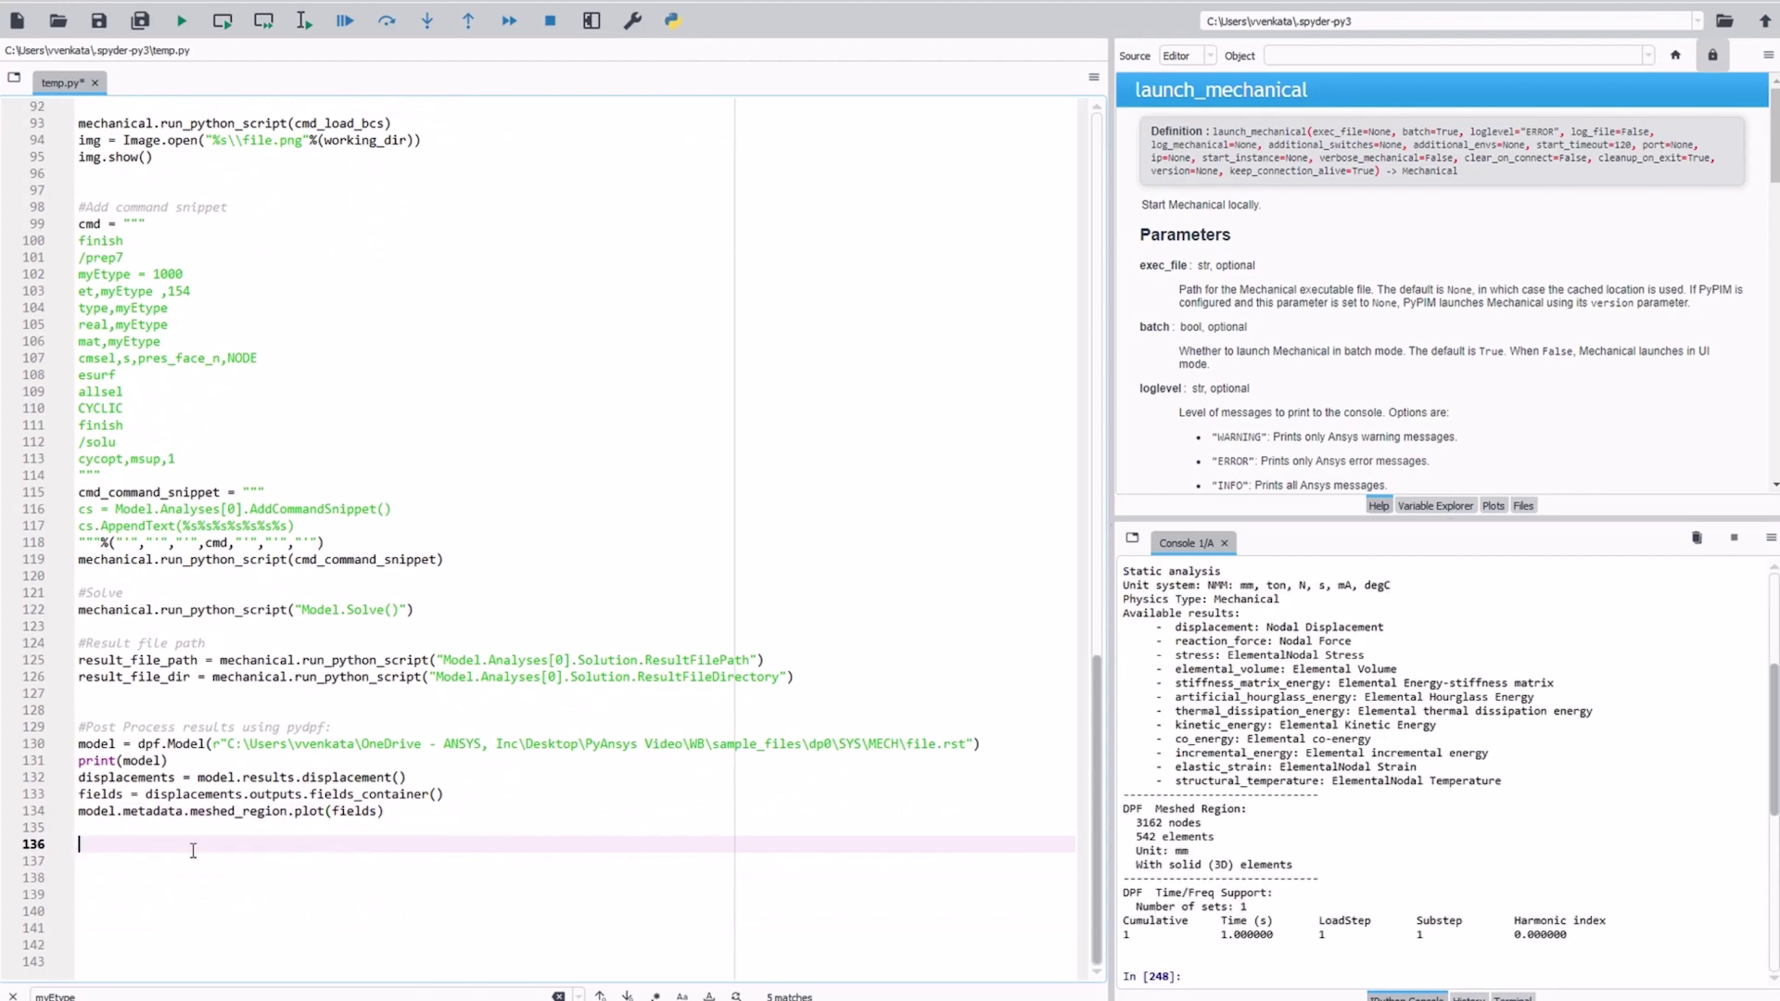
type("#Post Process results using pymapdl: mapdl = launch_mapdl(exec_file=r\"C:\\Program Files\\ANSYS Inc\\v231\\ANSYS\\bin\\winx64\\Ansys231.exe\") mapdl.run(\"/POST1\") mapdl.run(\"file,%sfile\"%(result_file_dir)) mapdl.run(\"SET,LAST,LAST\") mapdl.result.plot_nodal_displacement(0)")
Step: Run the script with F5, then orbit and zoom the cyclic rotor displacement plot
scroll(334, 841, "down", 2)
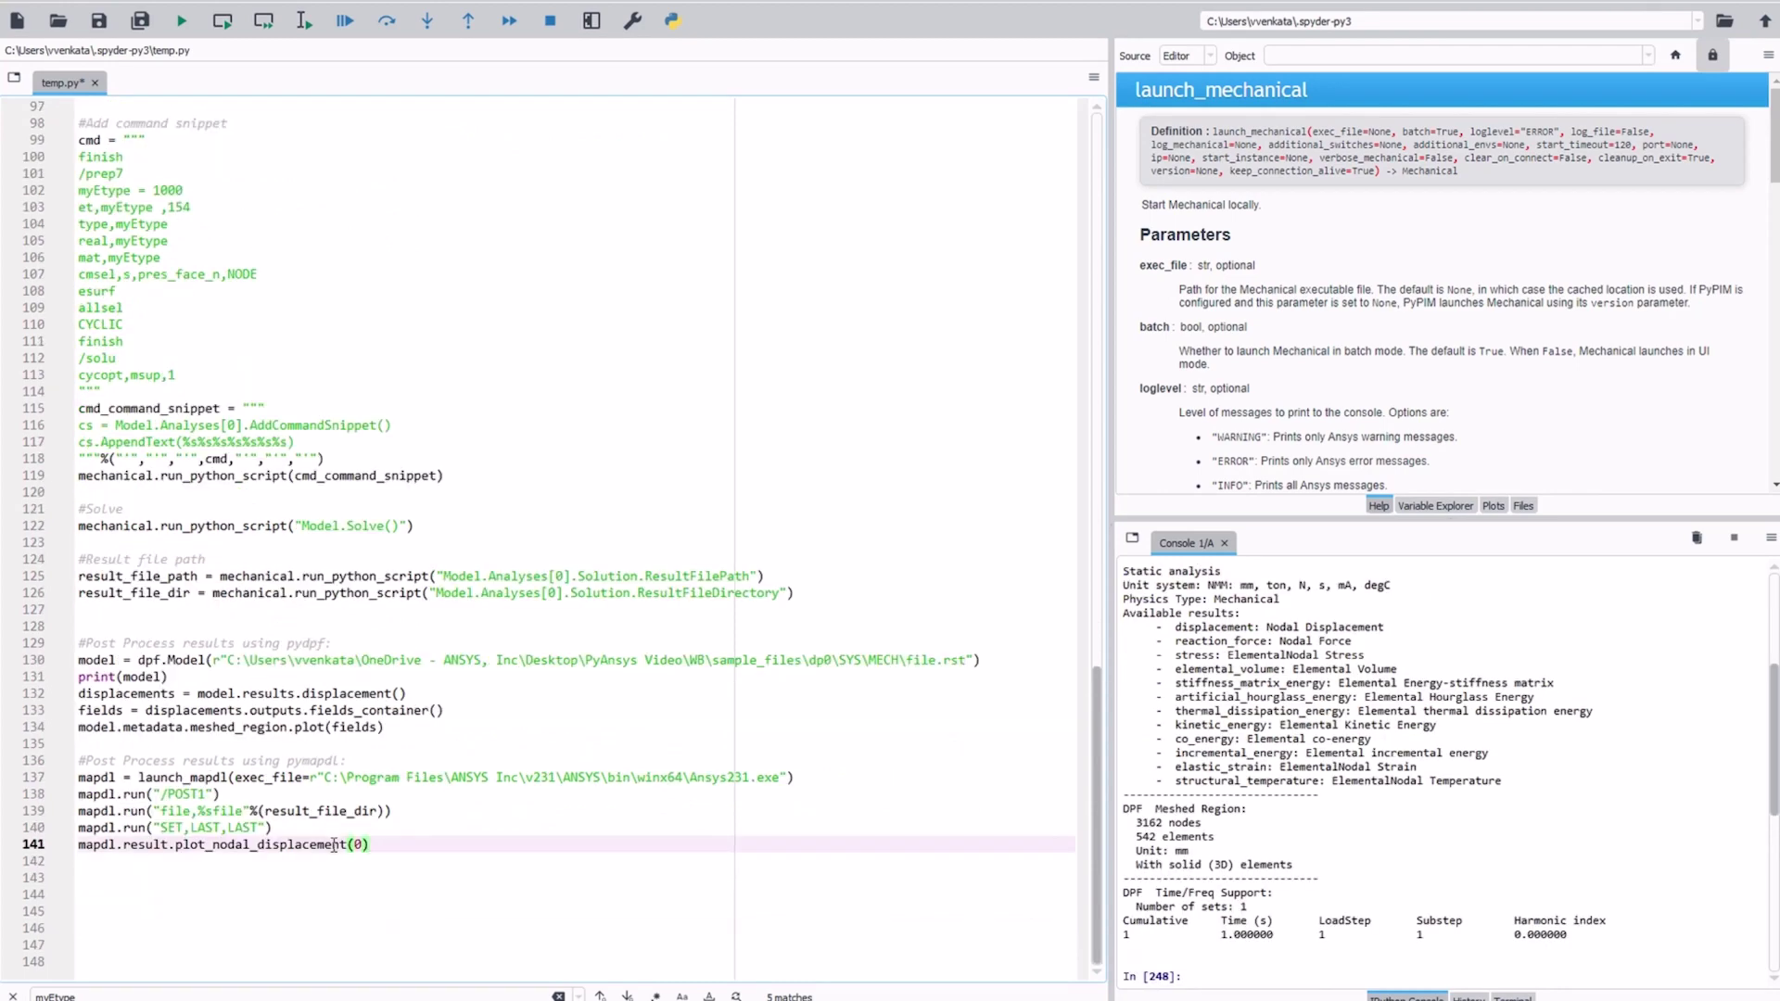
key("F5")
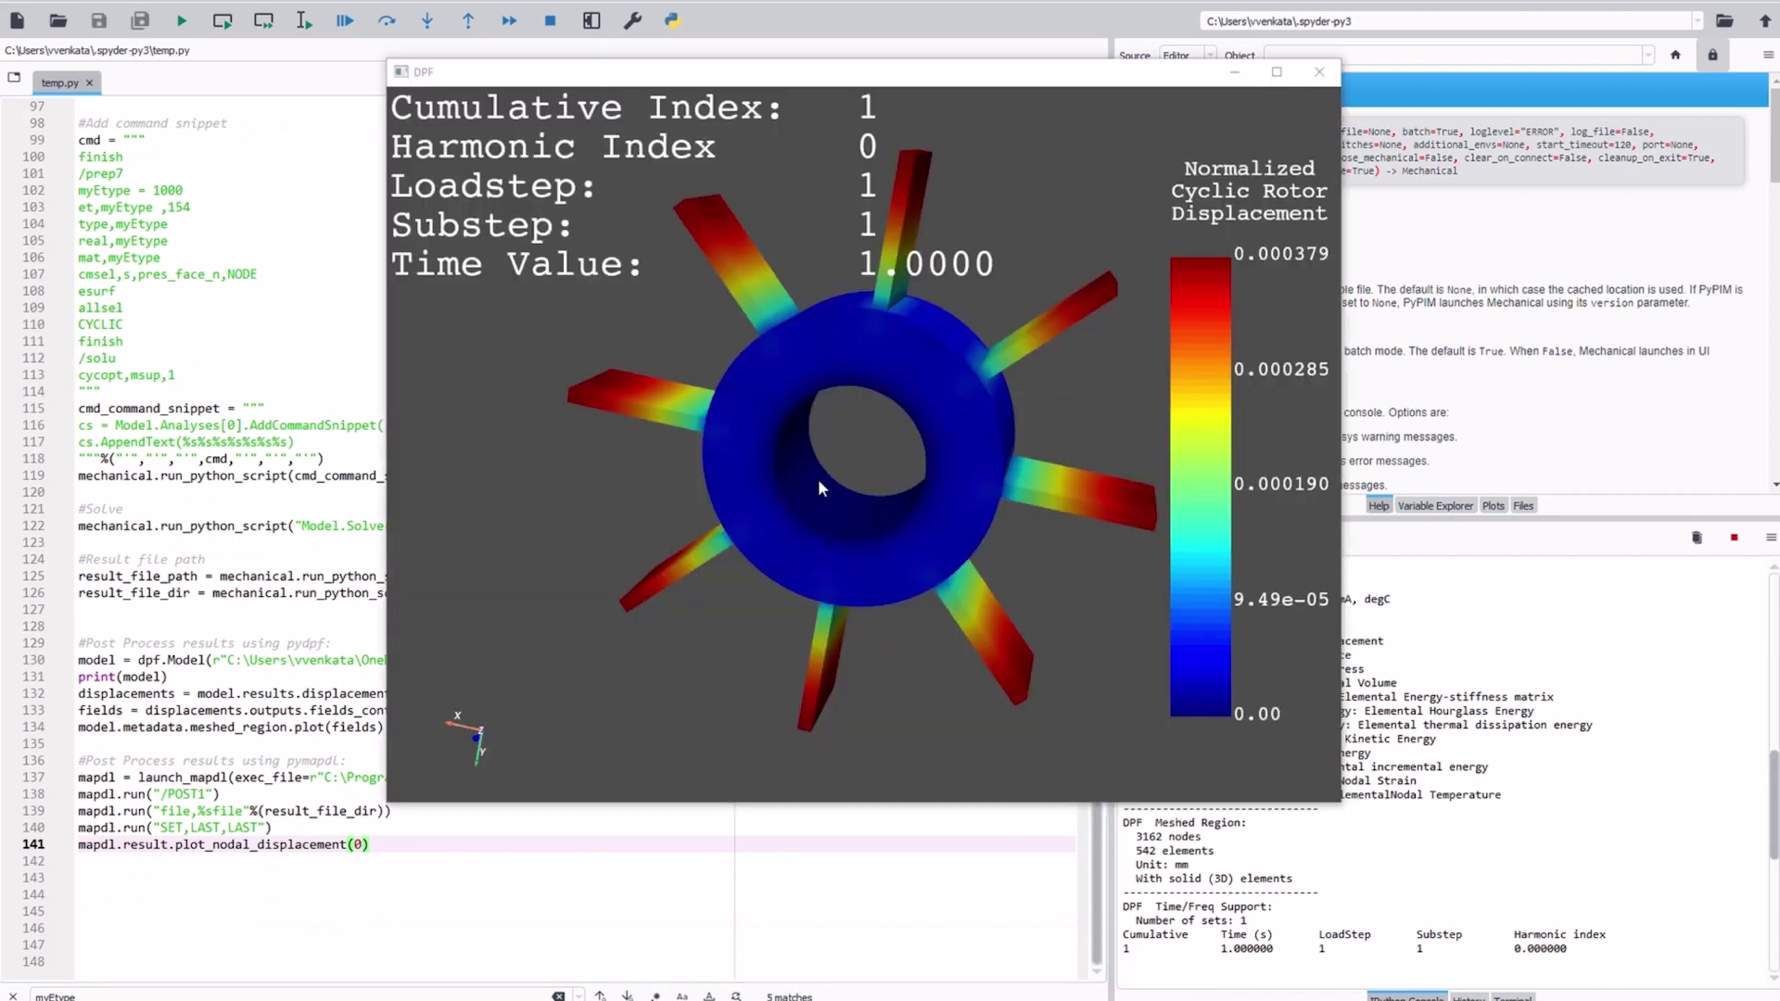
mouse_move(818, 478)
left_mouse_down()
mouse_move(784, 461)
mouse_move(781, 423)
mouse_move(826, 463)
mouse_move(821, 419)
mouse_move(807, 466)
mouse_move(893, 476)
mouse_move(844, 489)
left_mouse_up()
right_click_drag(843, 485, 826, 443)
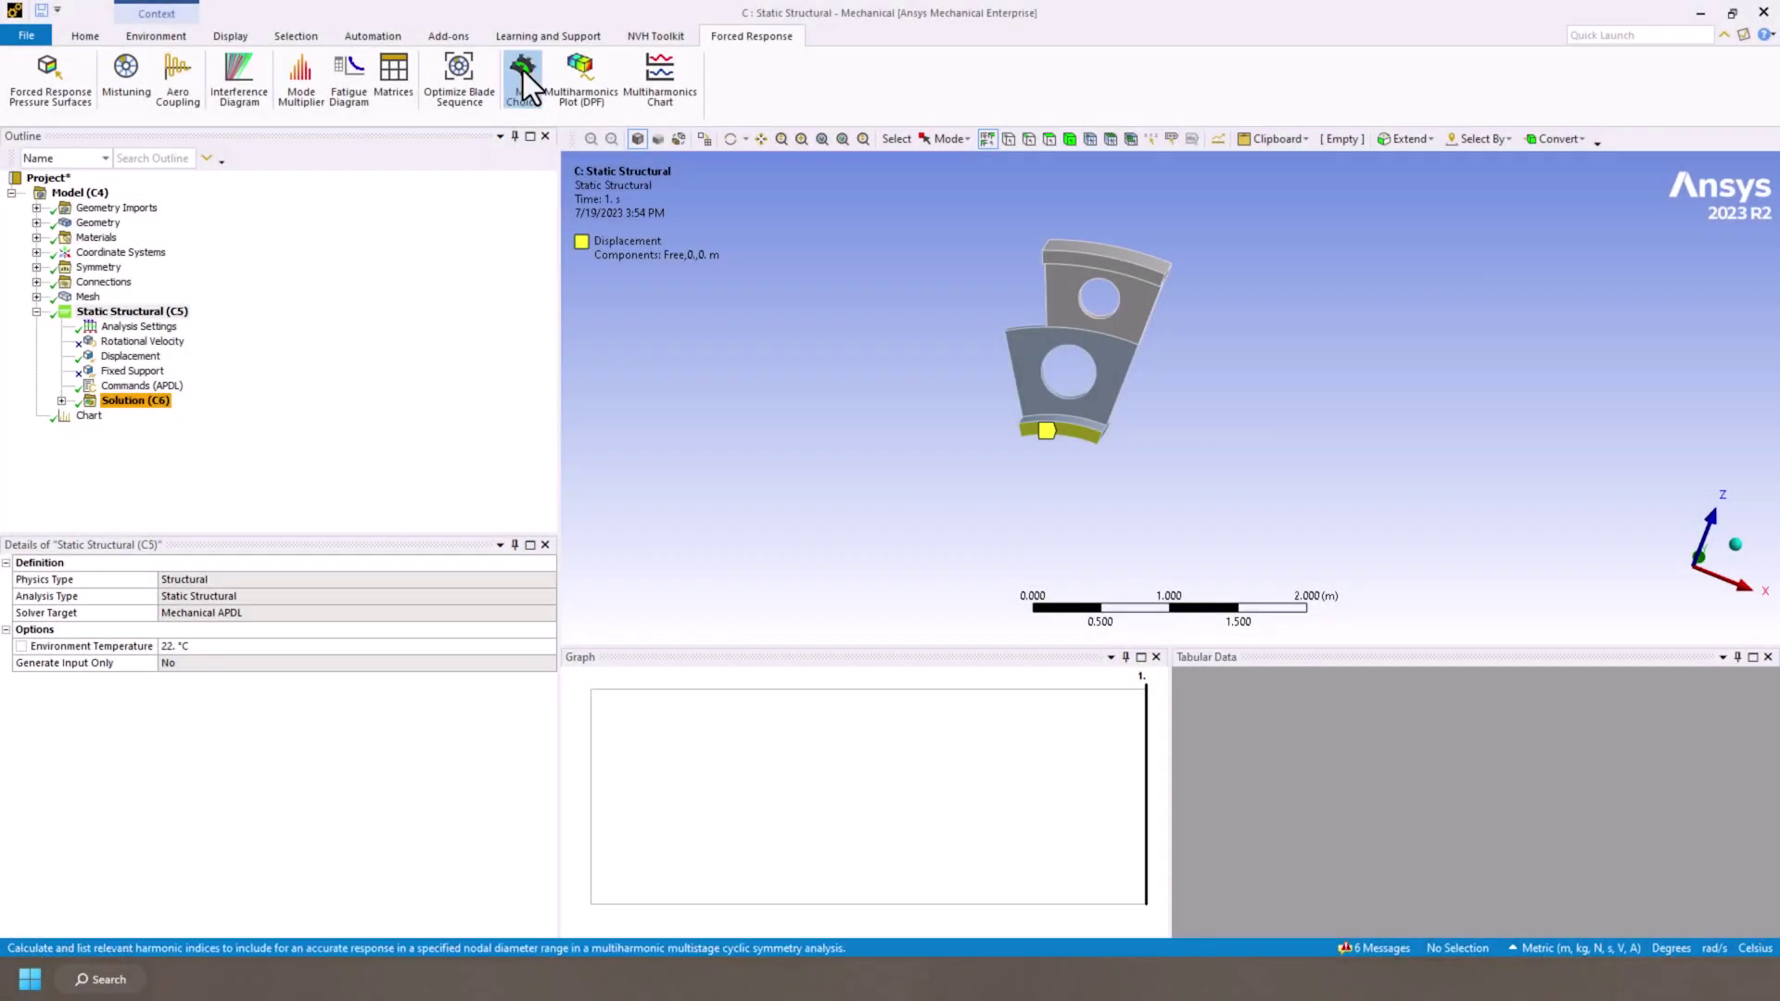
Step: In MS Choice, calculate harmonic indices with Main Harmonic 0, Main Diagonal No, targeting Static Structural
left_click(522, 71)
left_click(1509, 171)
type("0")
left_click(1546, 247)
left_click(1544, 264)
left_click(1536, 261)
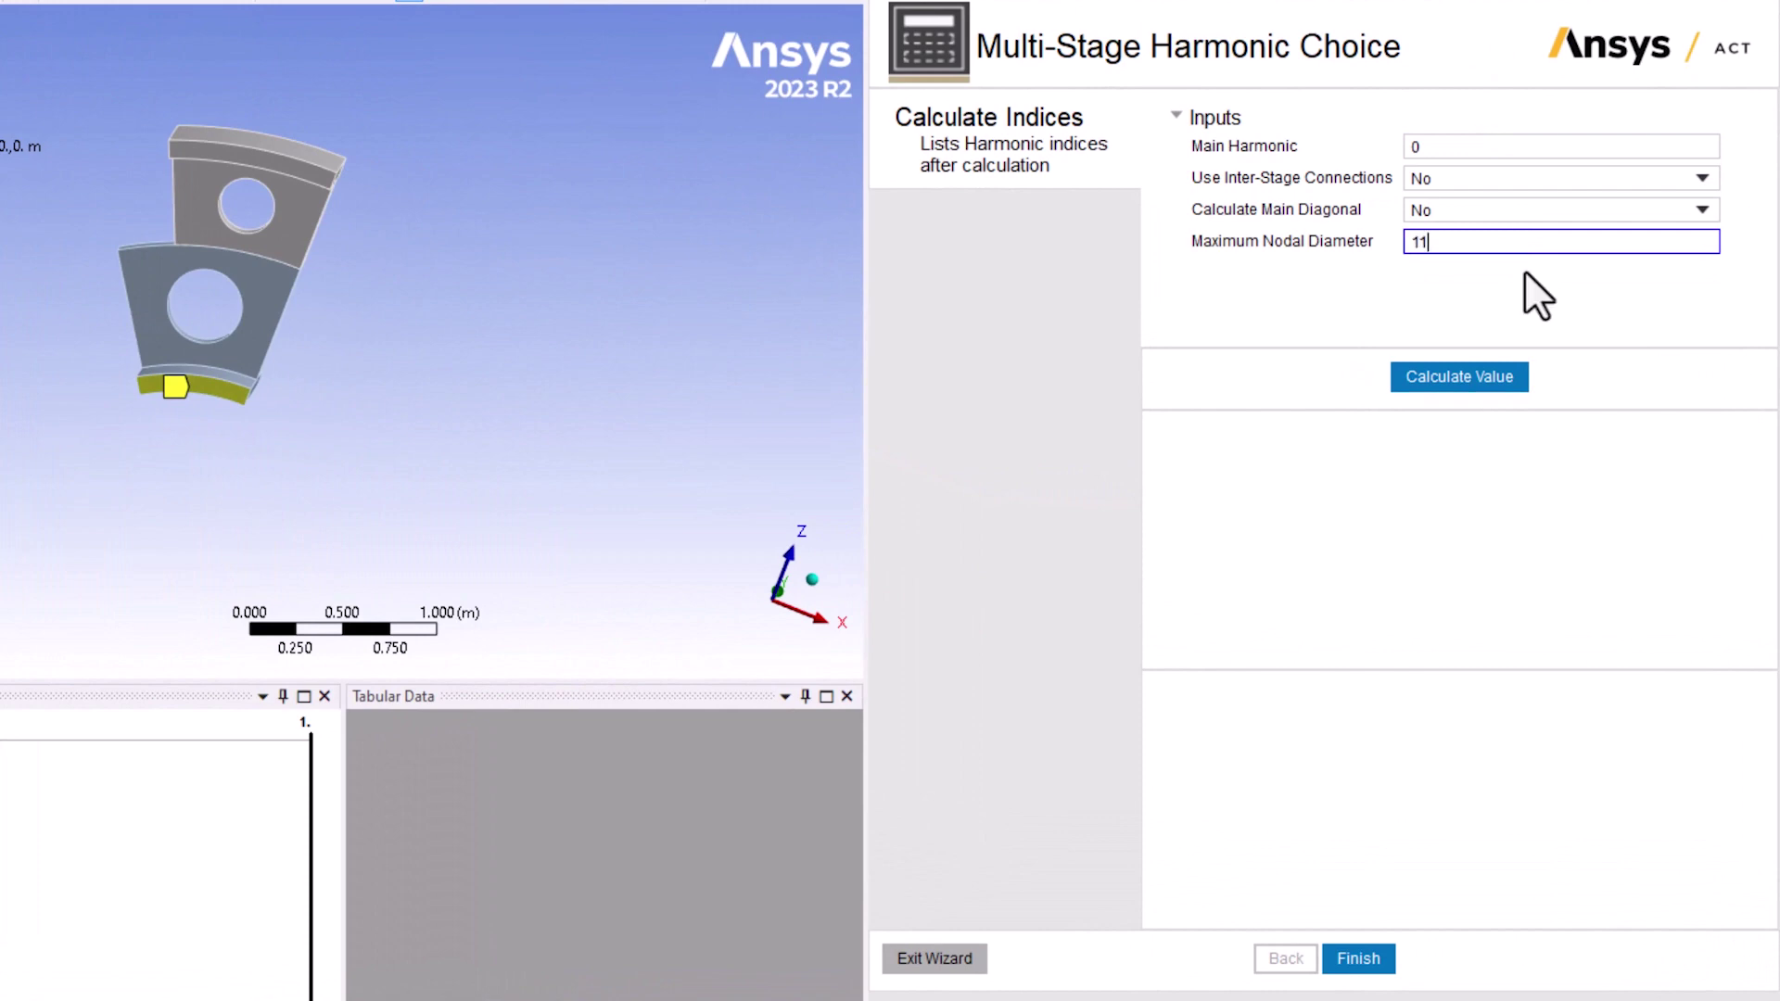
left_click(1485, 375)
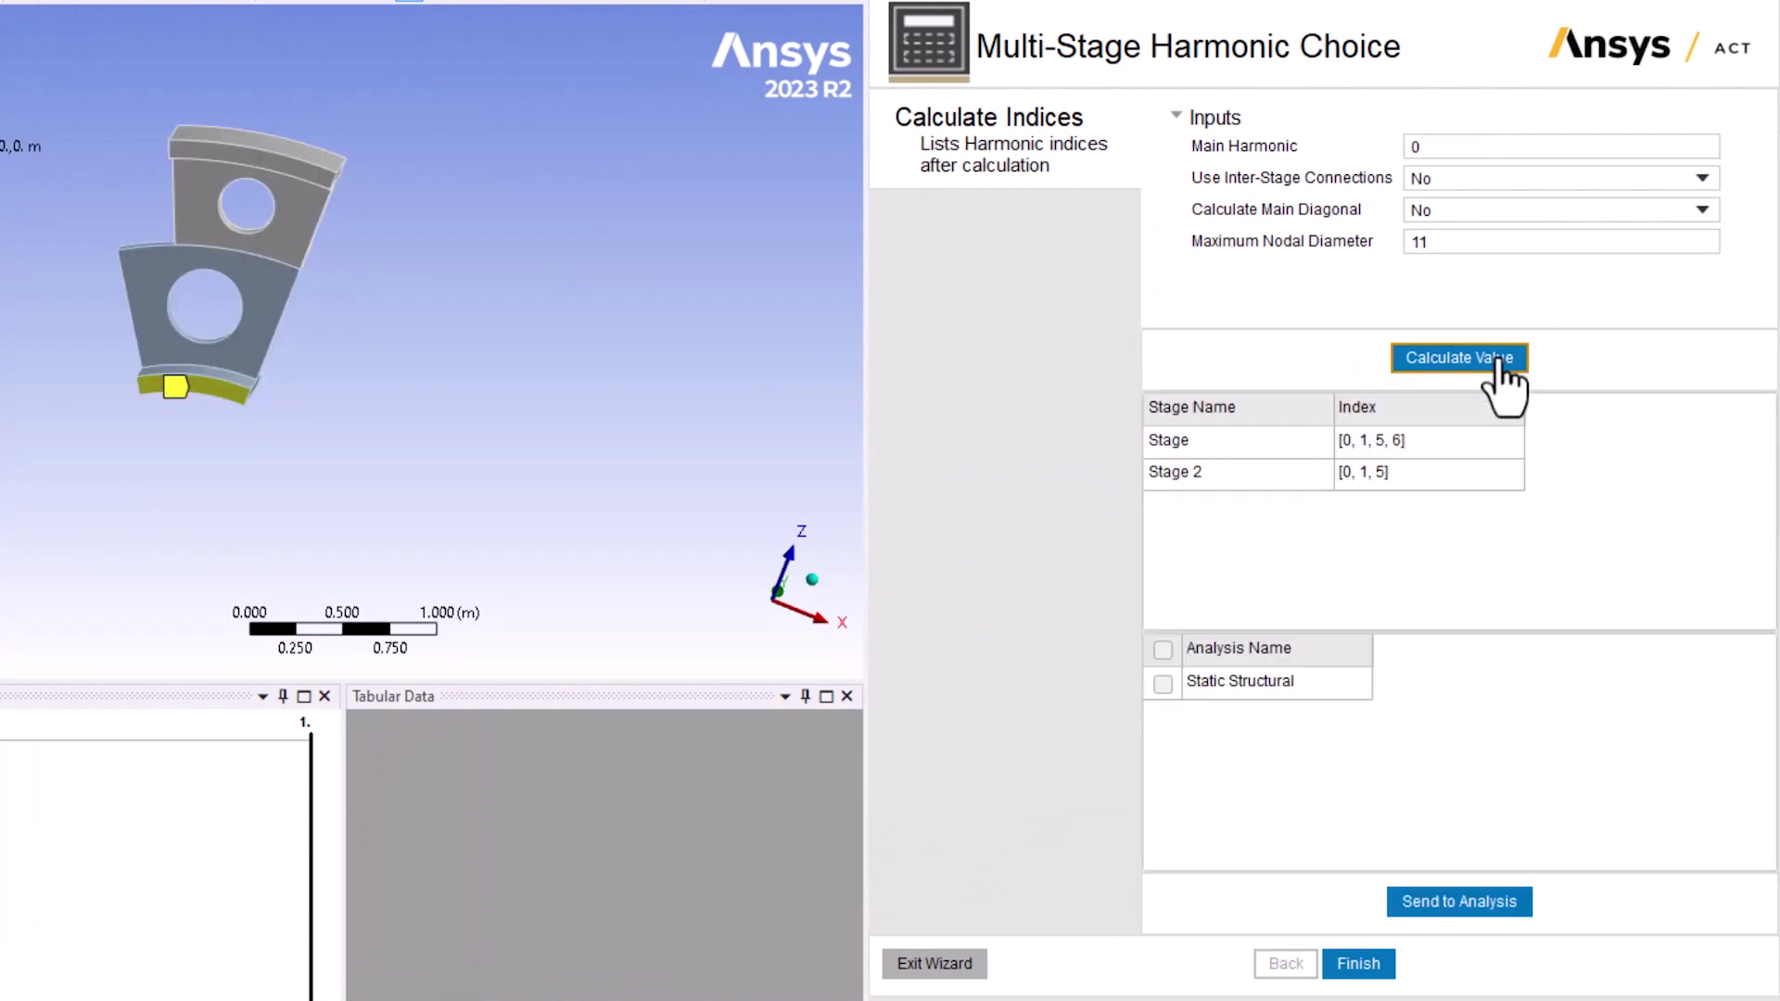
left_click(1162, 685)
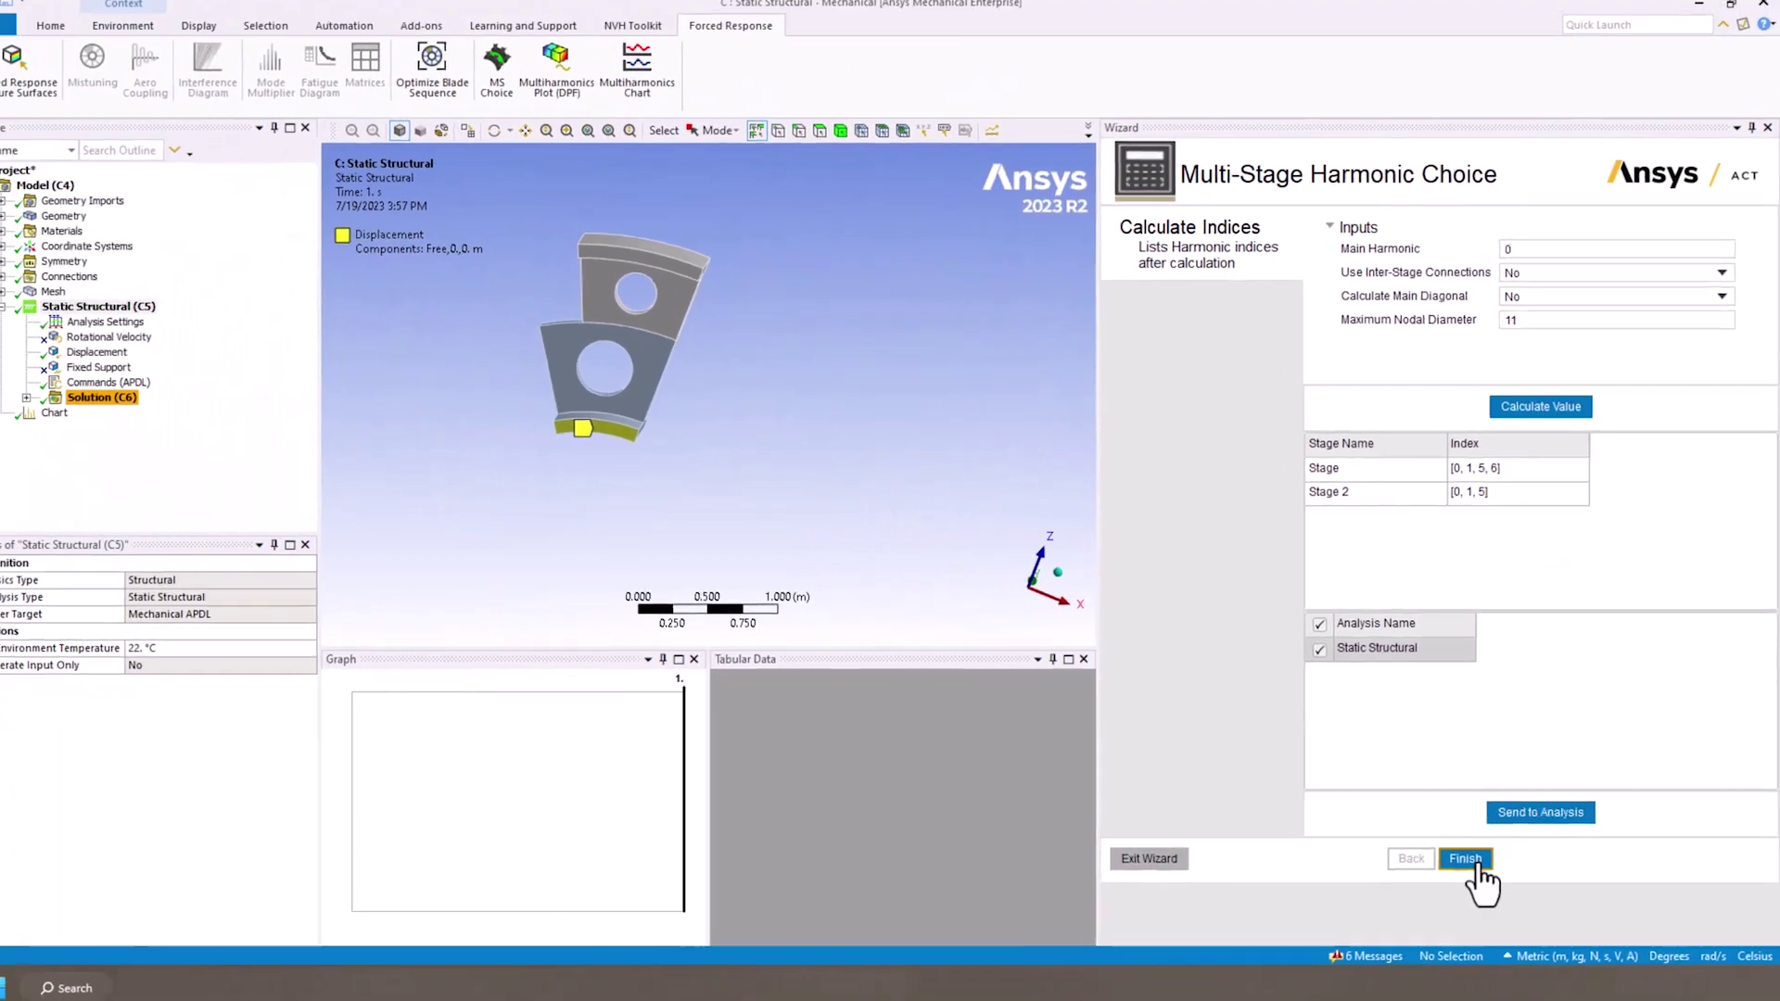
Step: Close the wizard, animate the Multiharmonic Plot (DPF), then view the MultiHarmonics Chart
left_click(1358, 963)
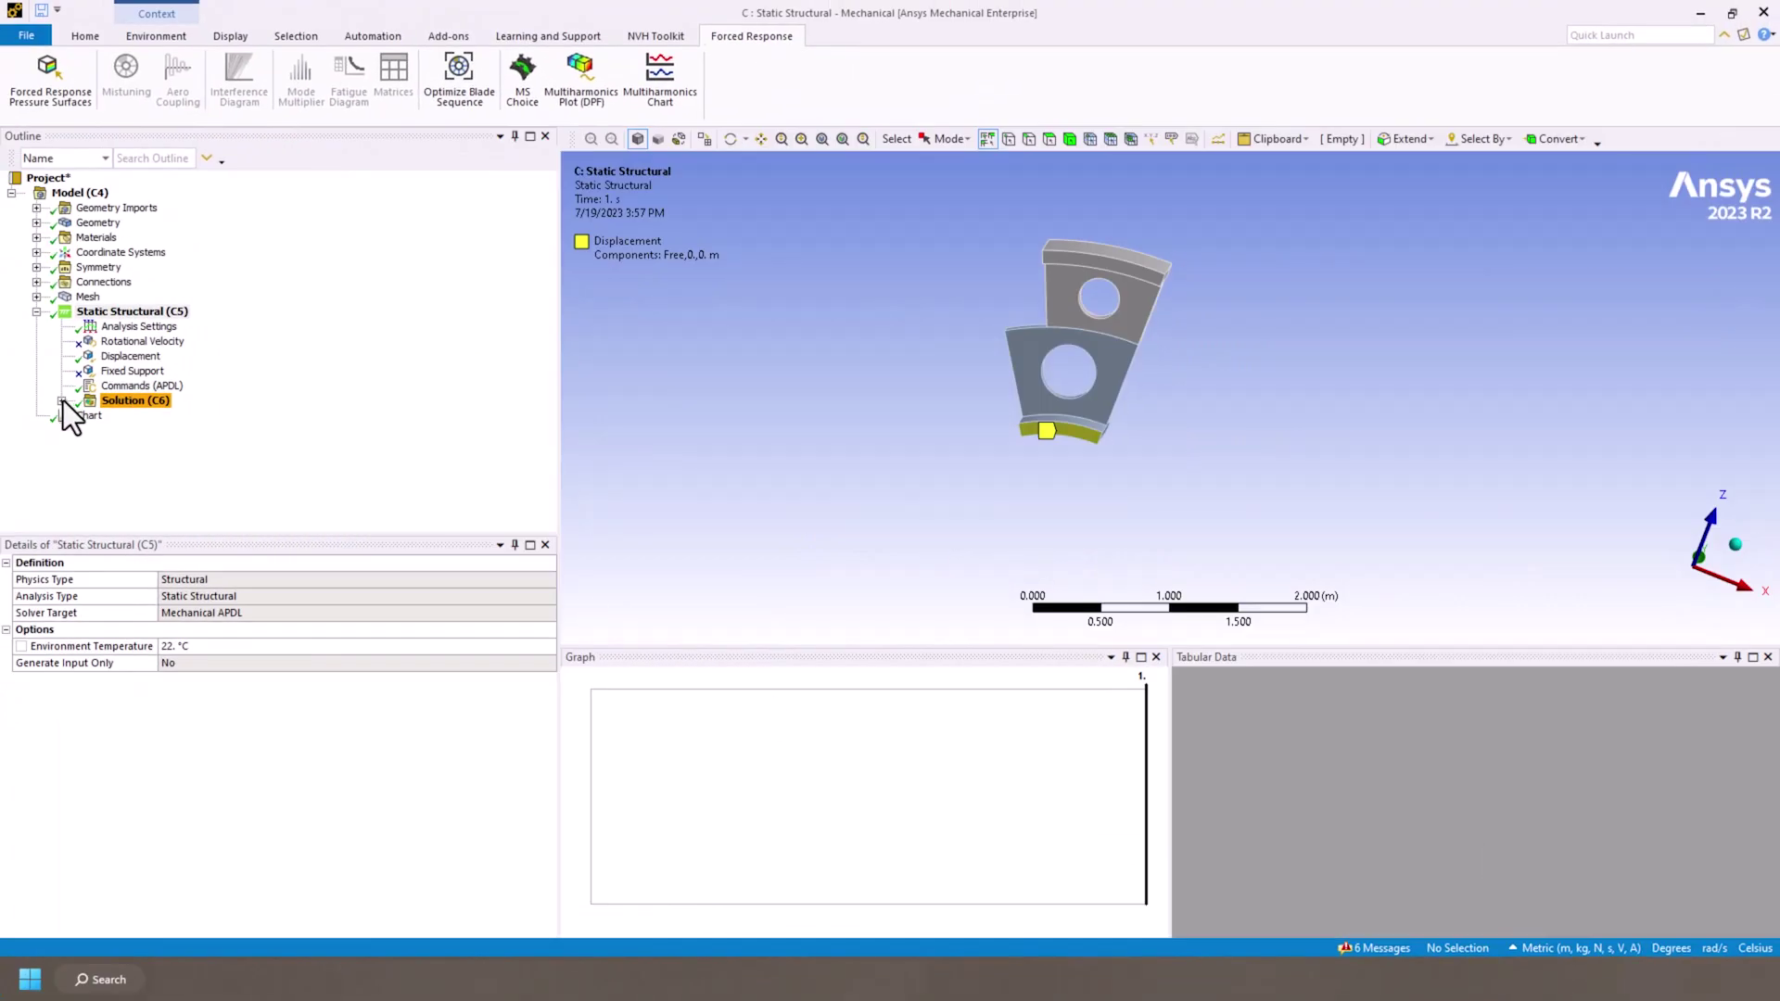
left_click(166, 460)
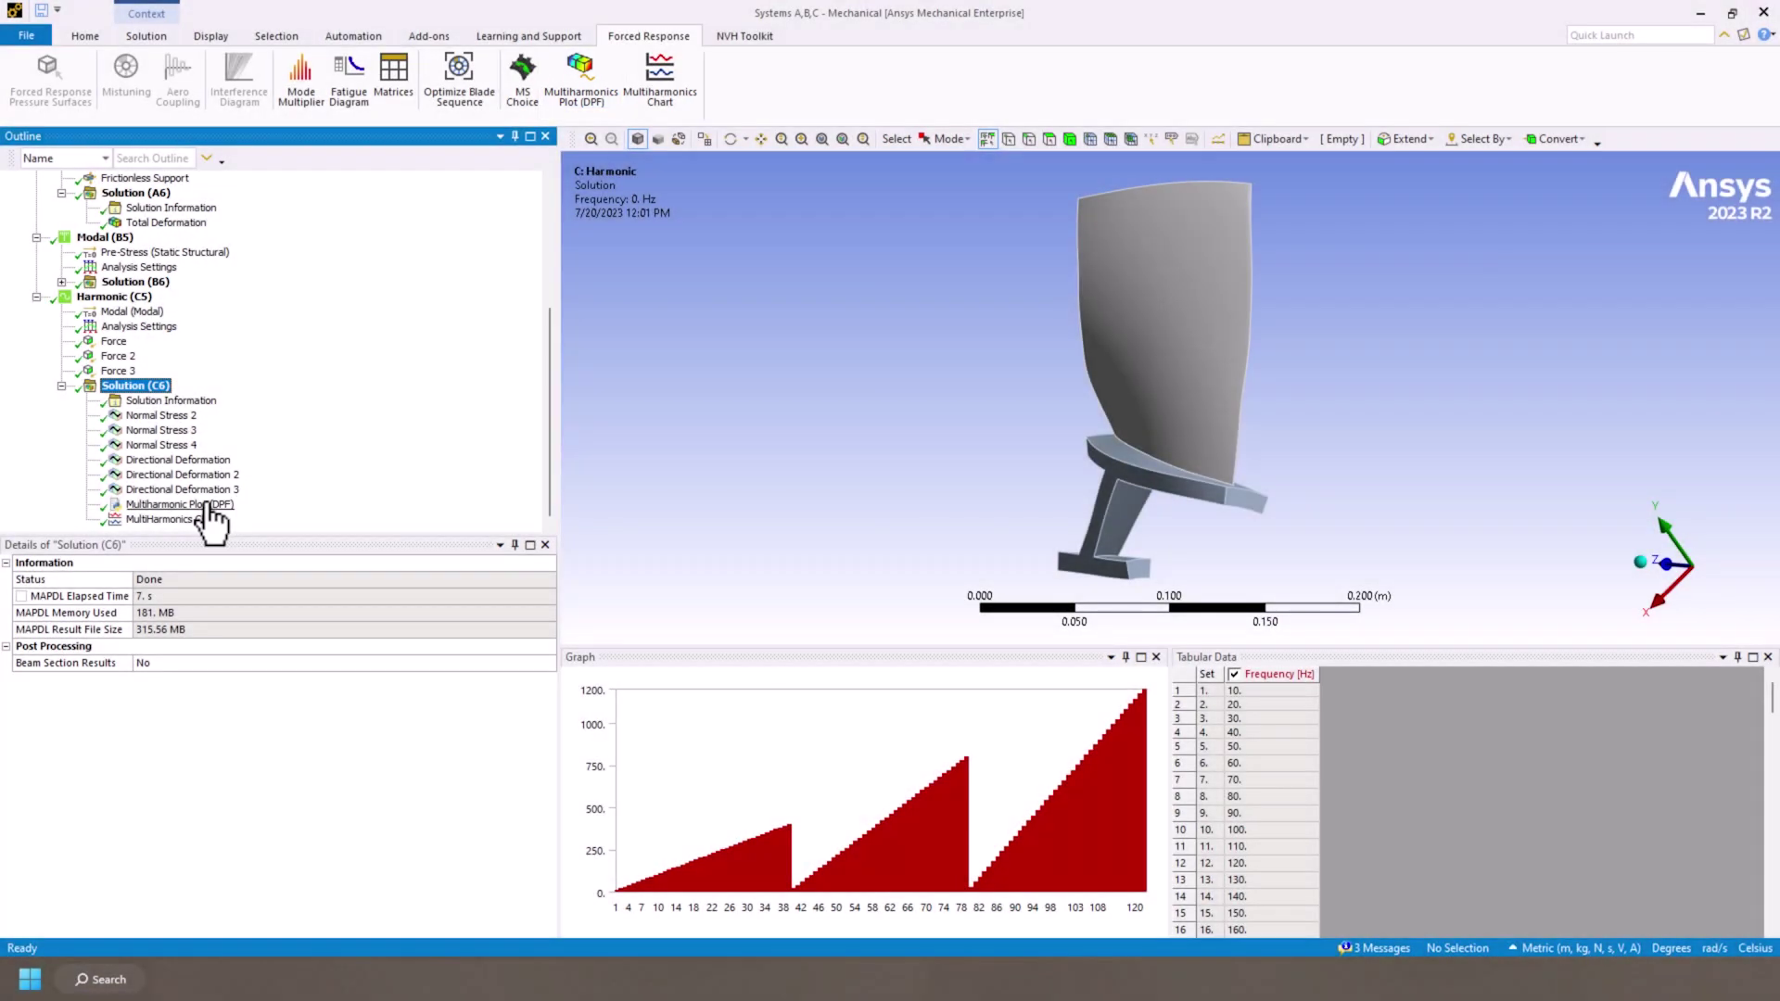
left_click(206, 505)
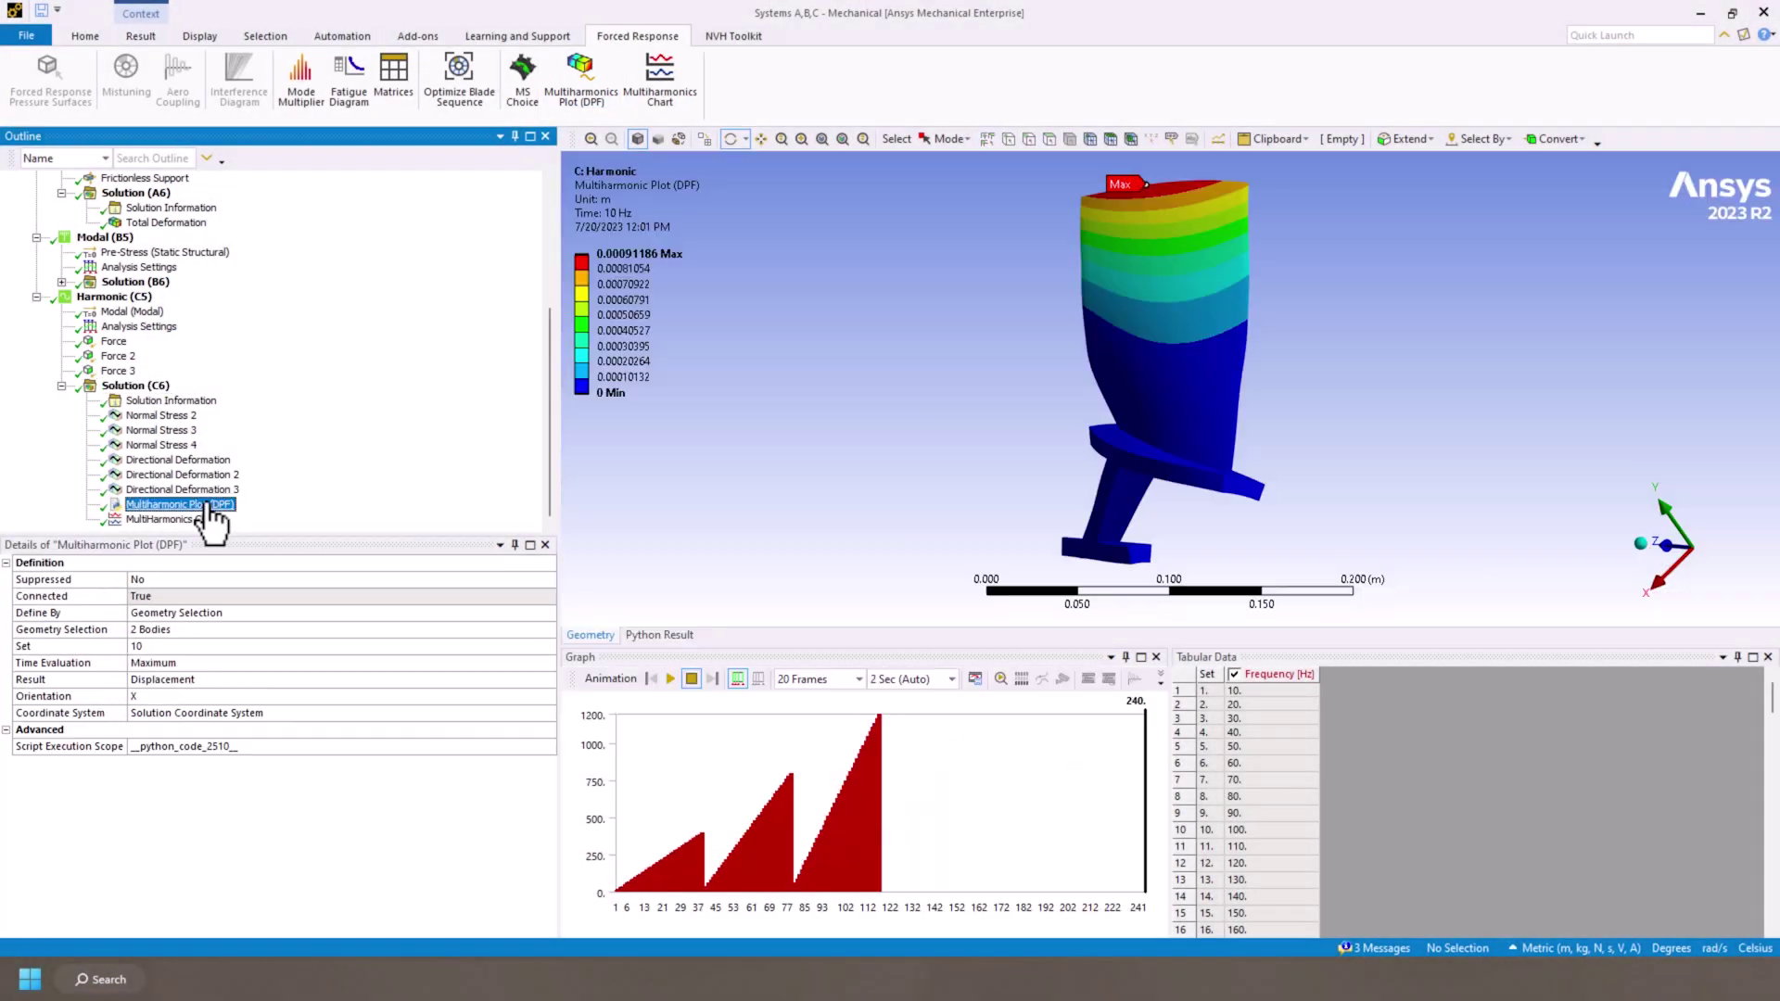
left_click(671, 682)
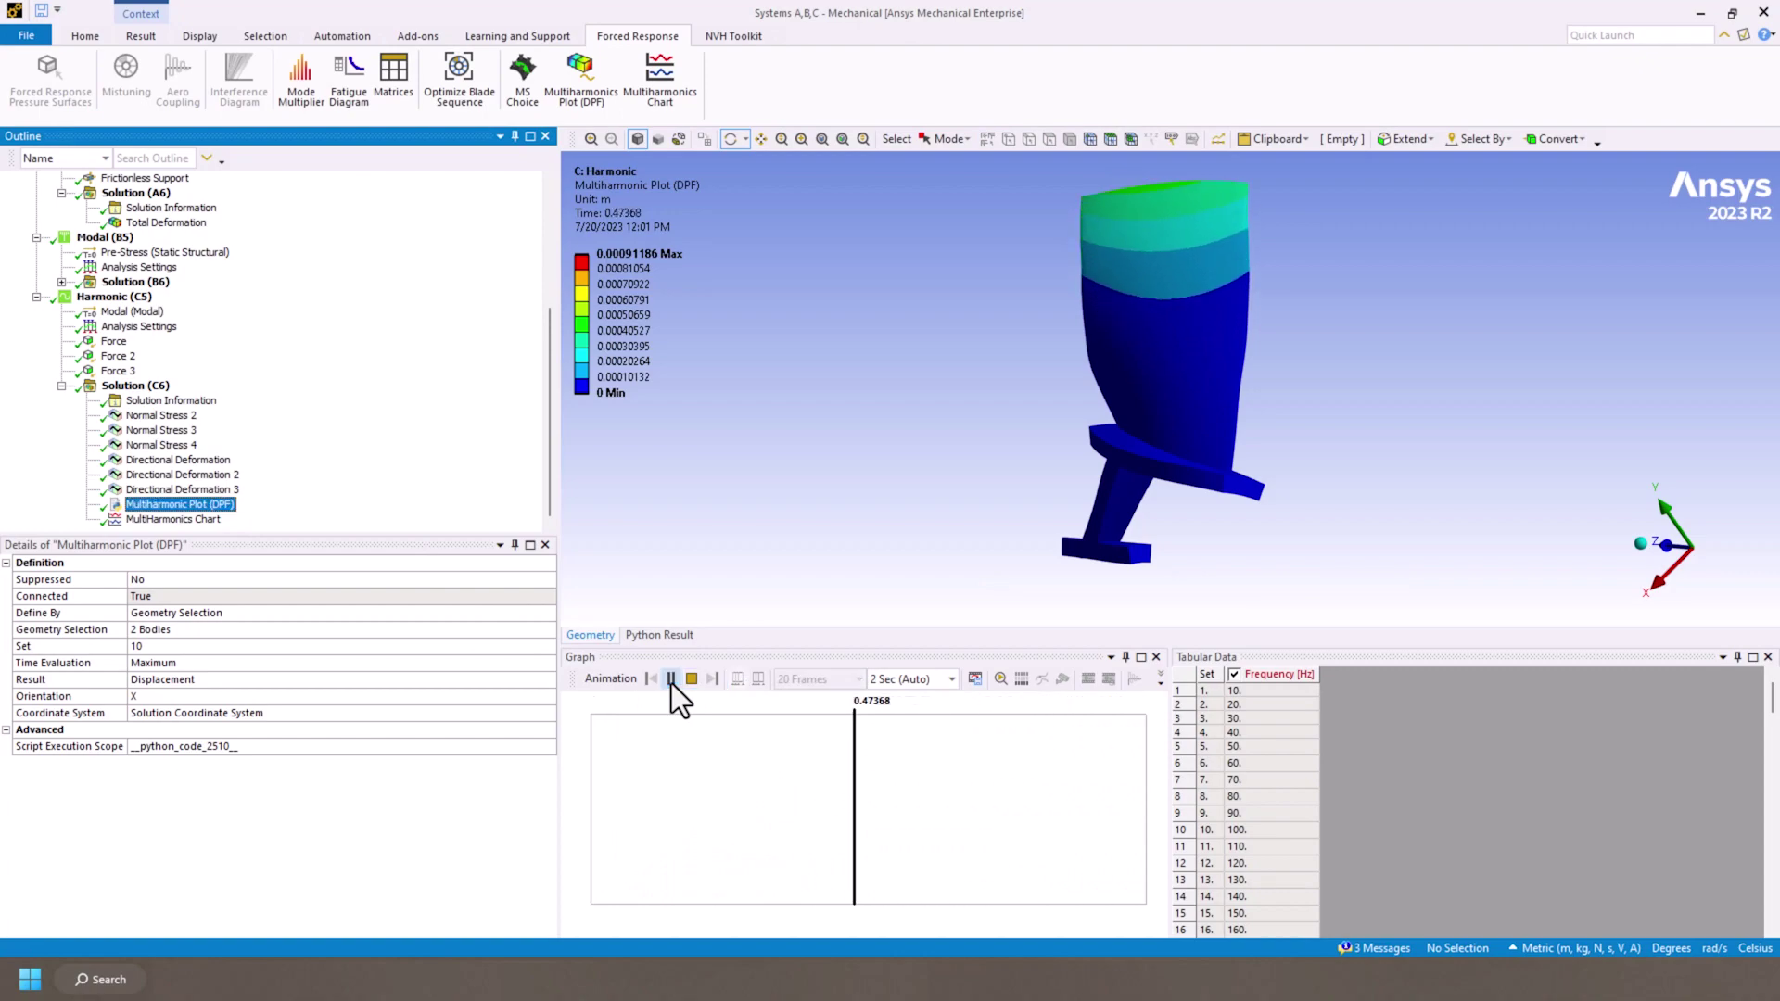
left_click(691, 679)
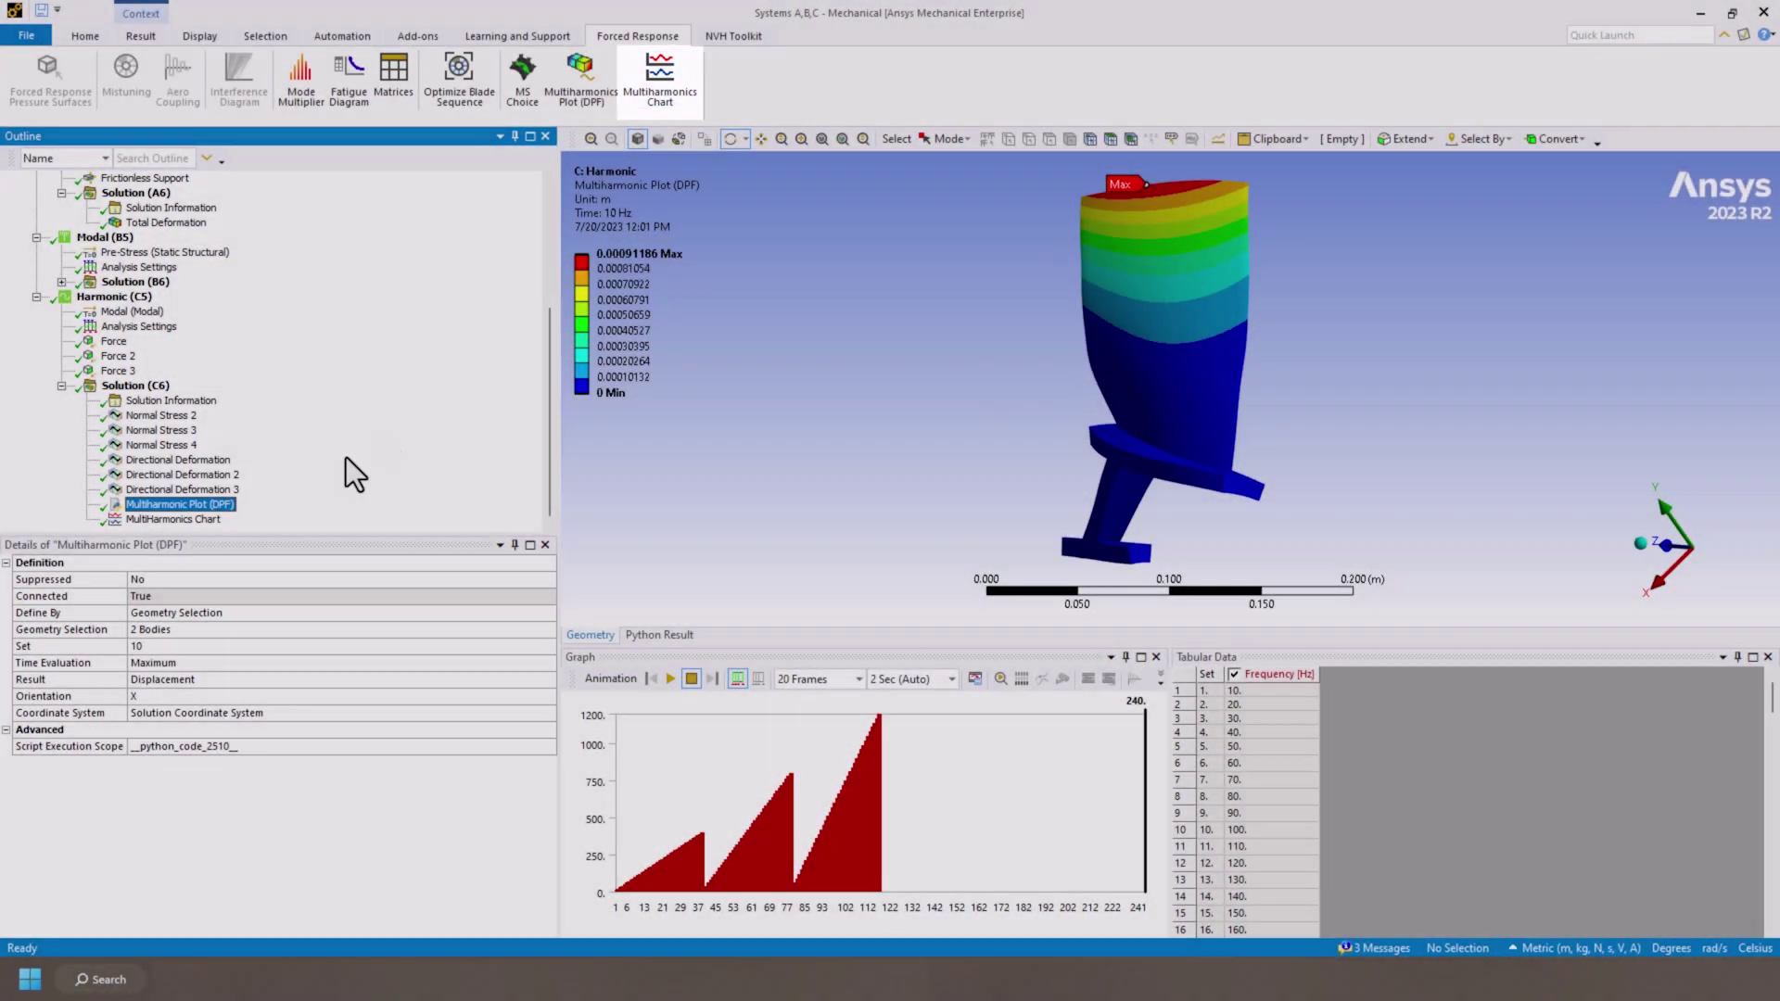
left_click(210, 520)
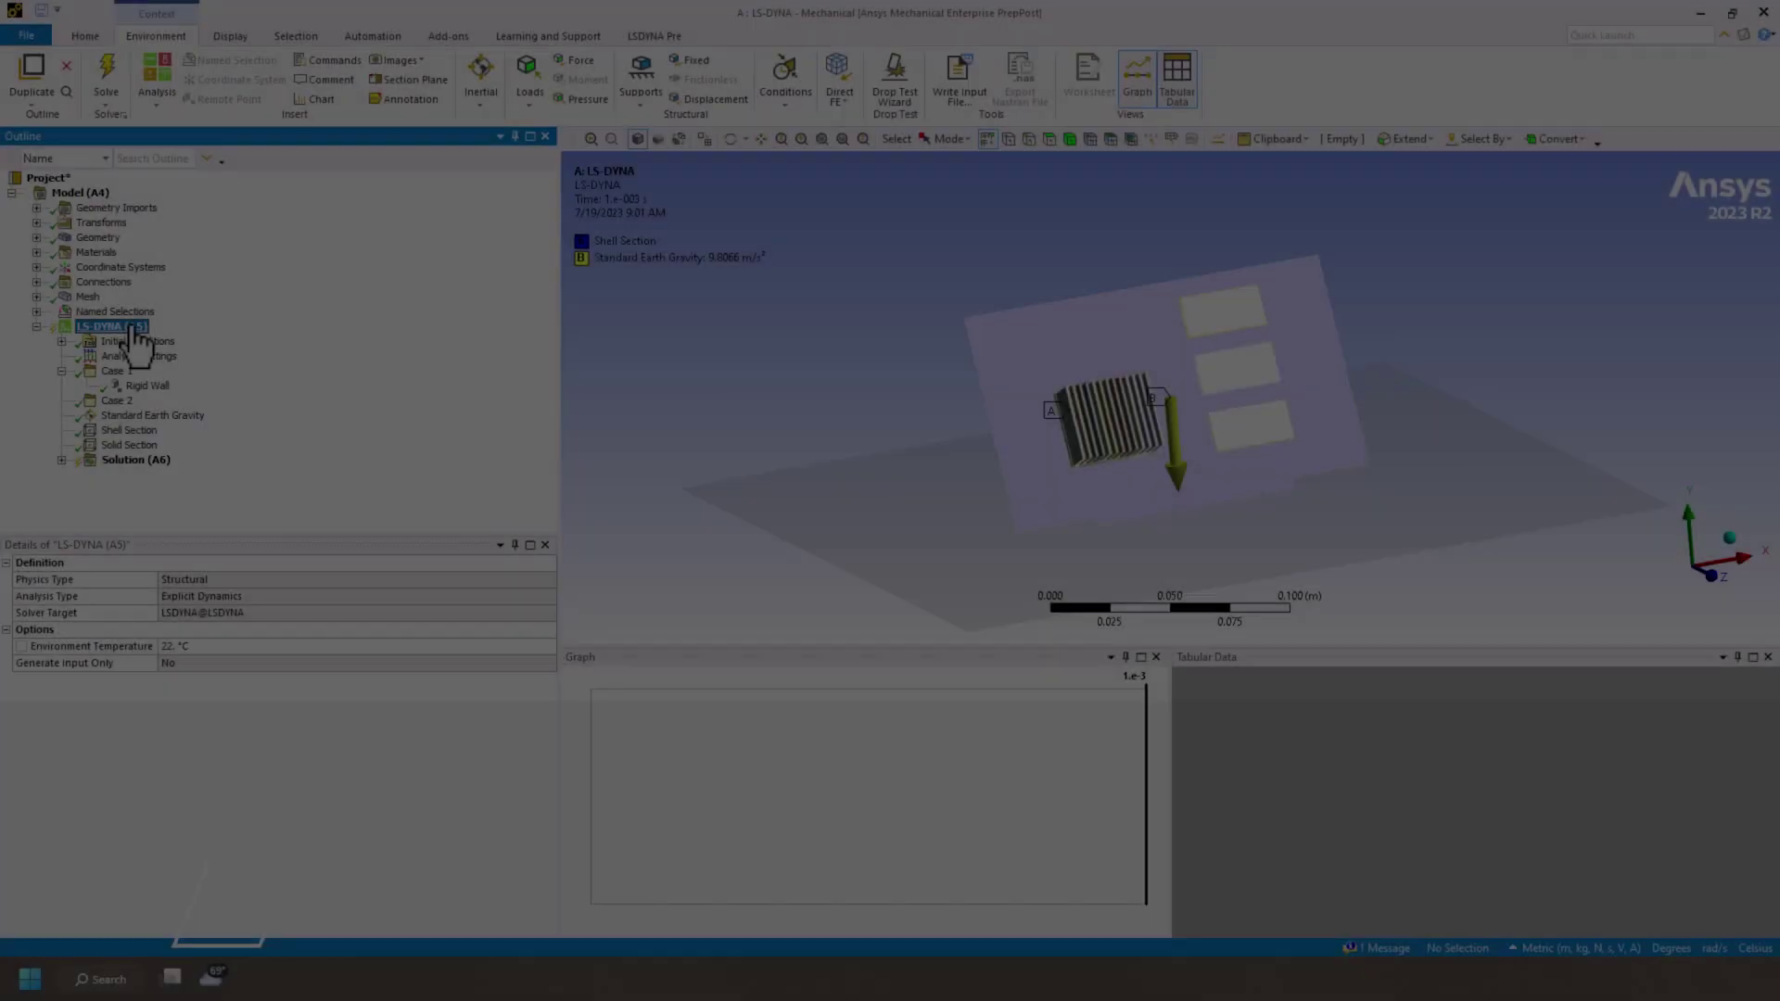
Step: Insert a rigid wall on Coordinate System Floor Case 2, offset by mesh, under Case 2
right_click(255, 333)
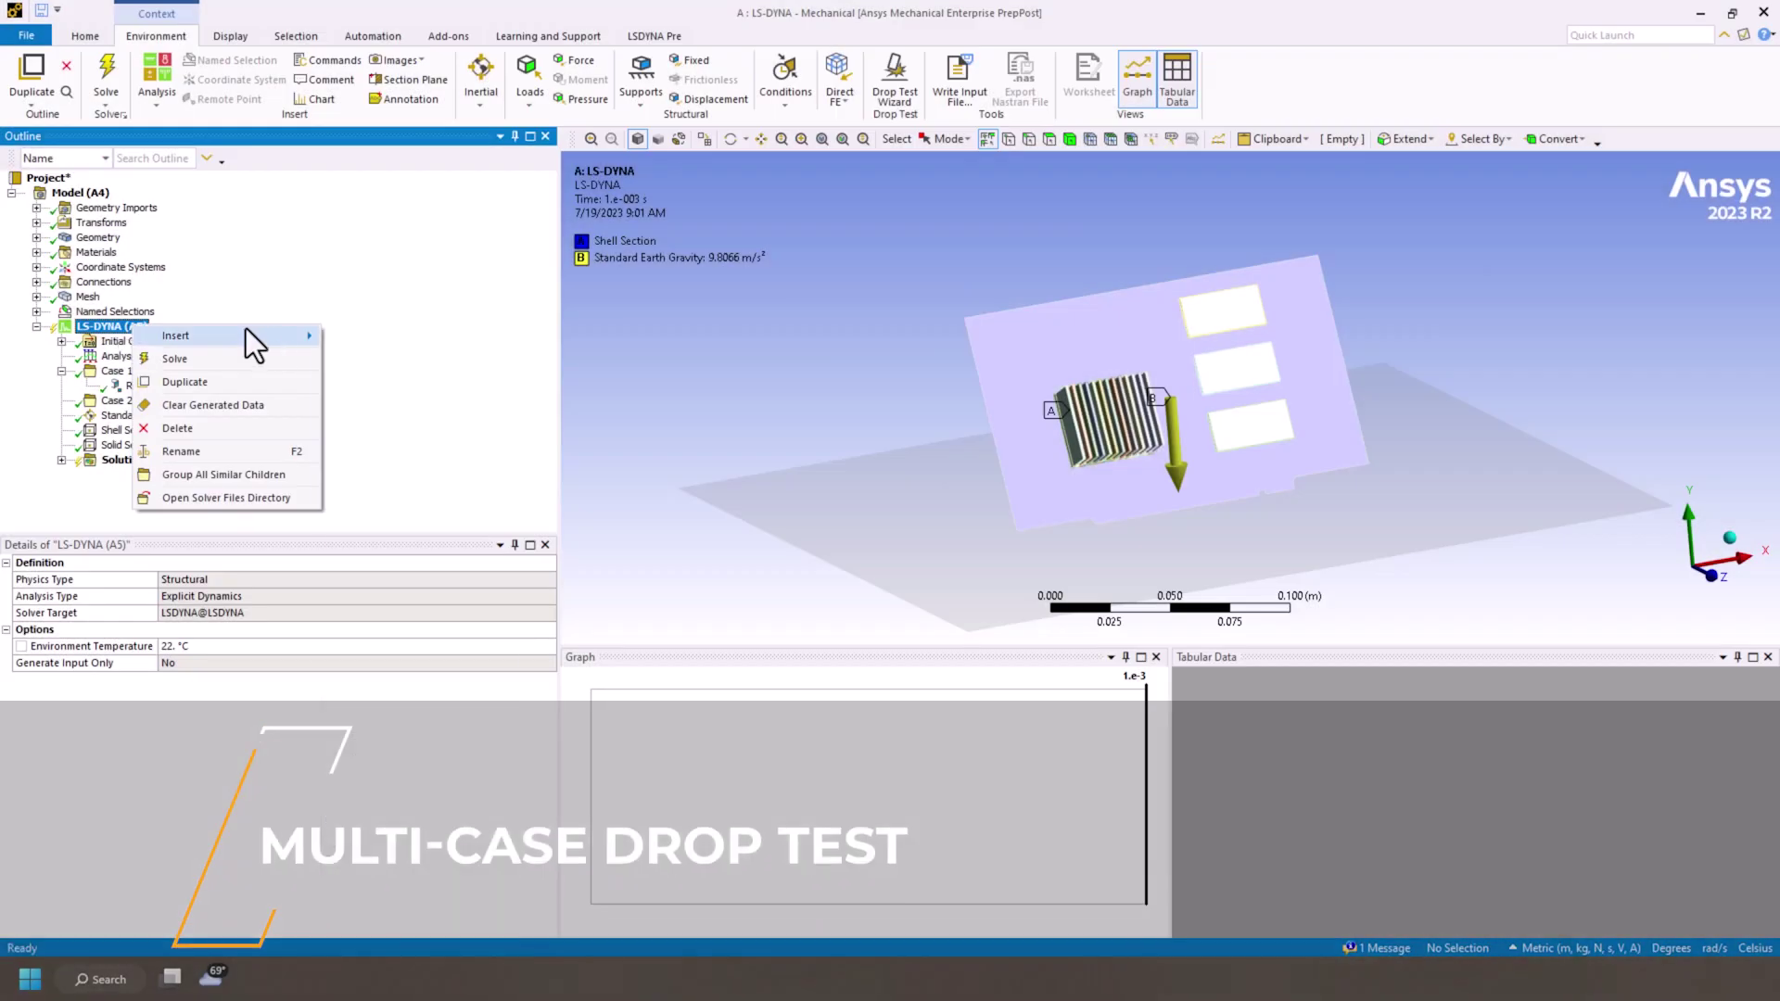
mouse_move(262, 341)
left_click(415, 673)
left_click(547, 614)
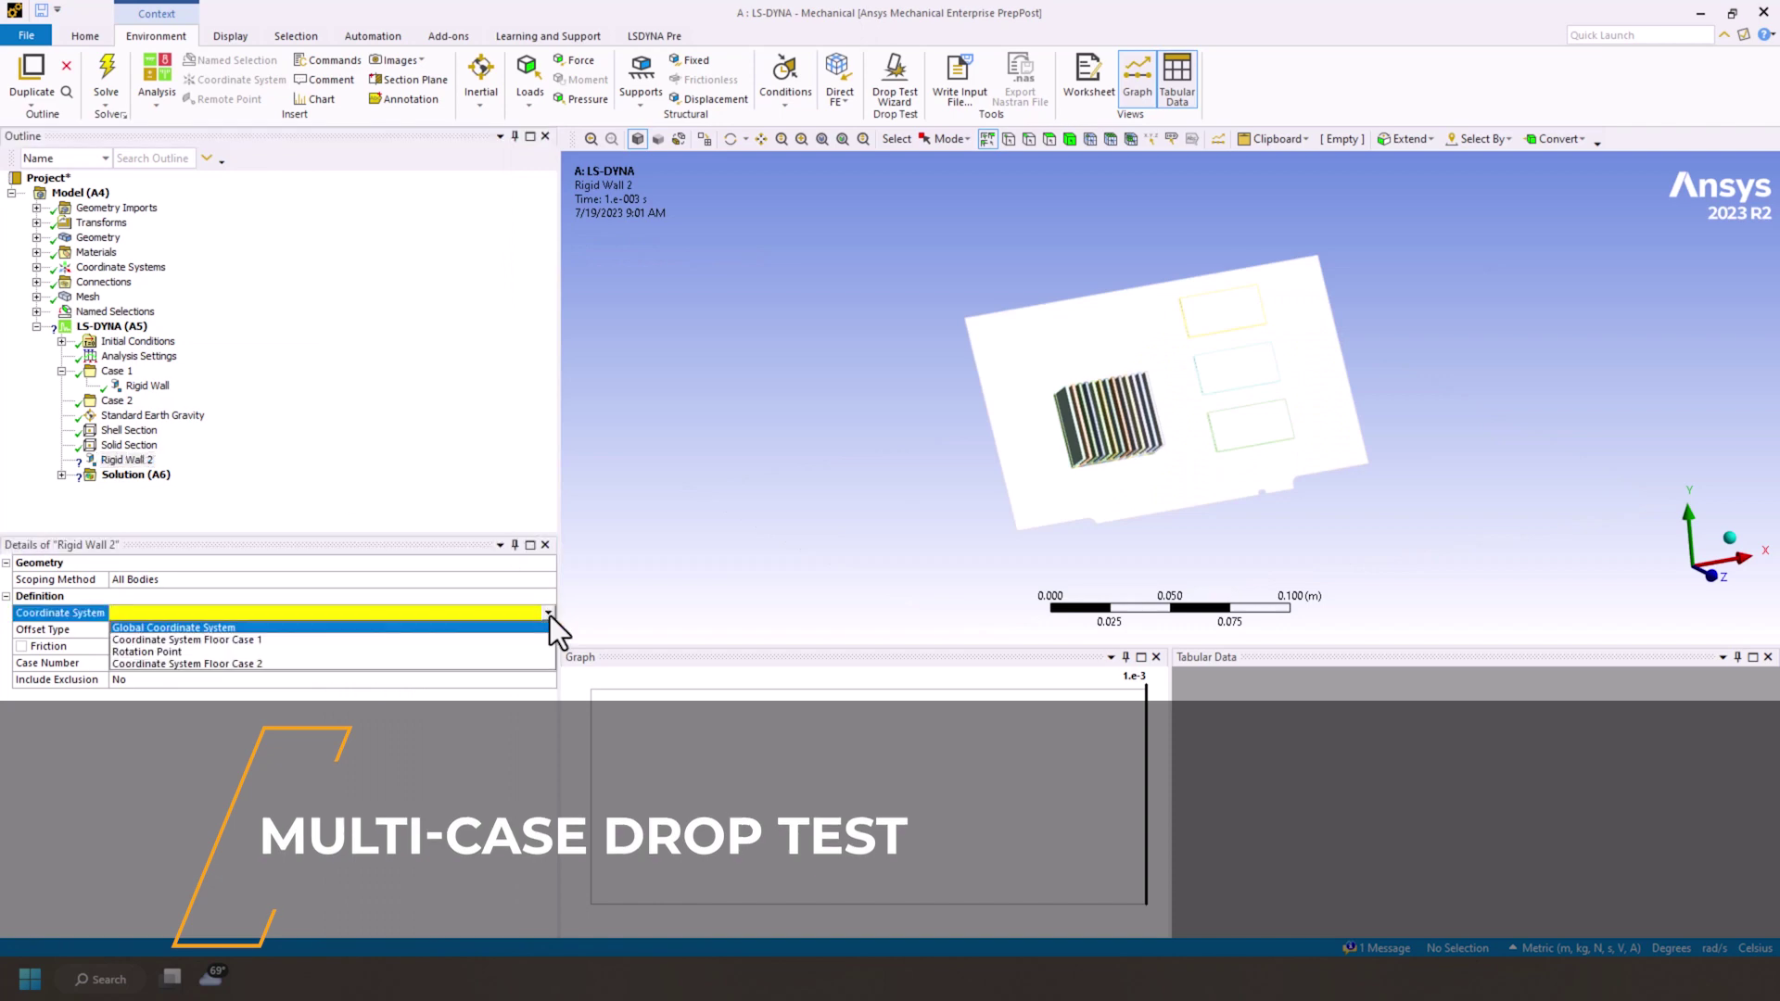
left_click(512, 665)
left_click(545, 632)
left_click(505, 665)
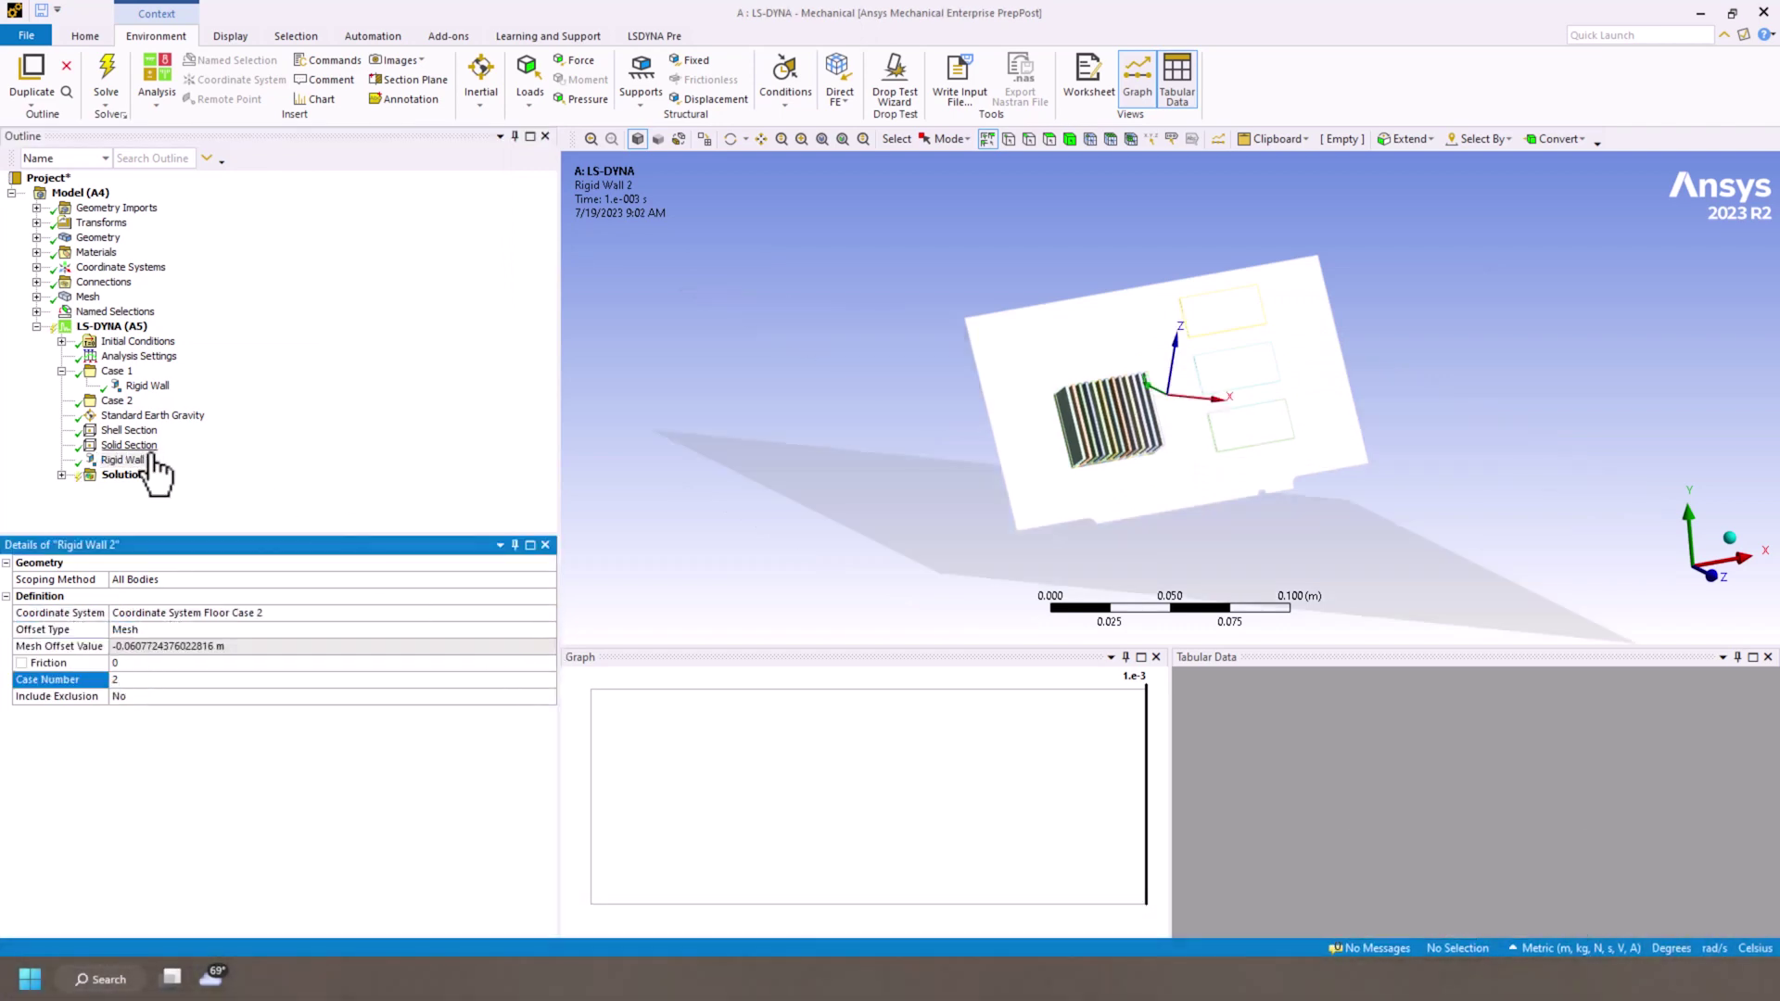
left_click_drag(148, 459, 120, 400)
Step: Review the drop height initial condition and the Number of Cases and Active Case settings
left_click(61, 342)
left_click(153, 371)
left_click(61, 341)
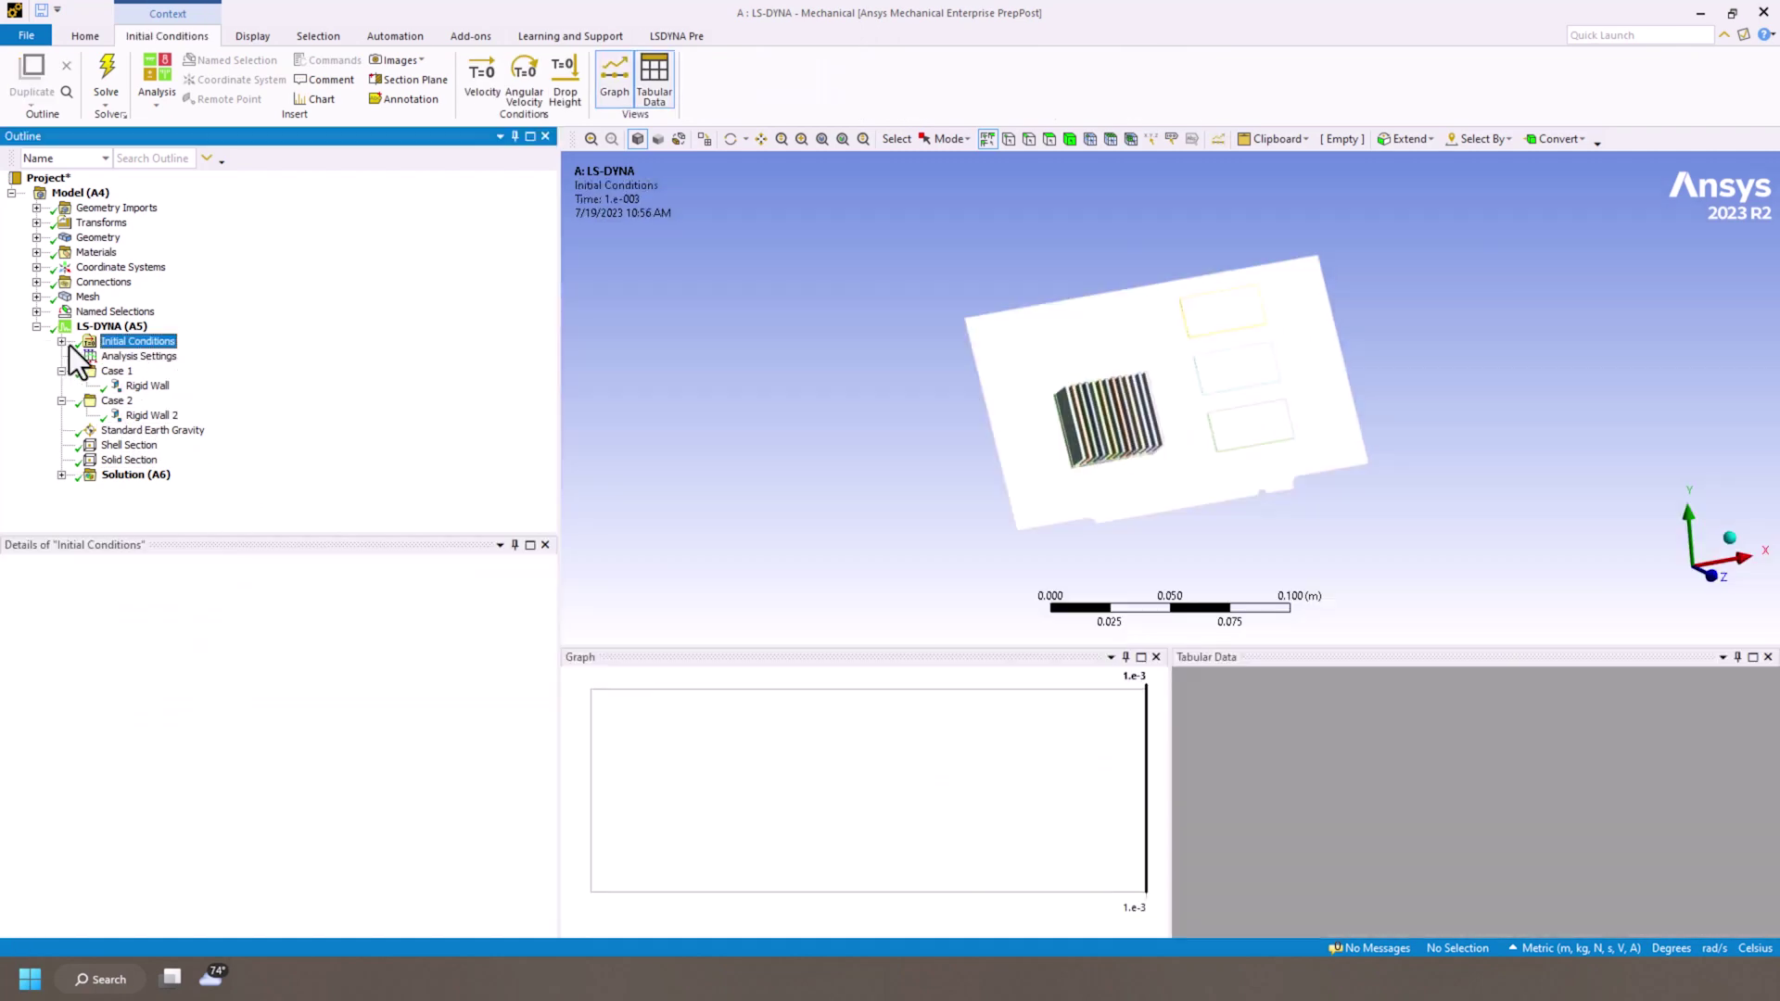
left_click(139, 327)
left_click(163, 358)
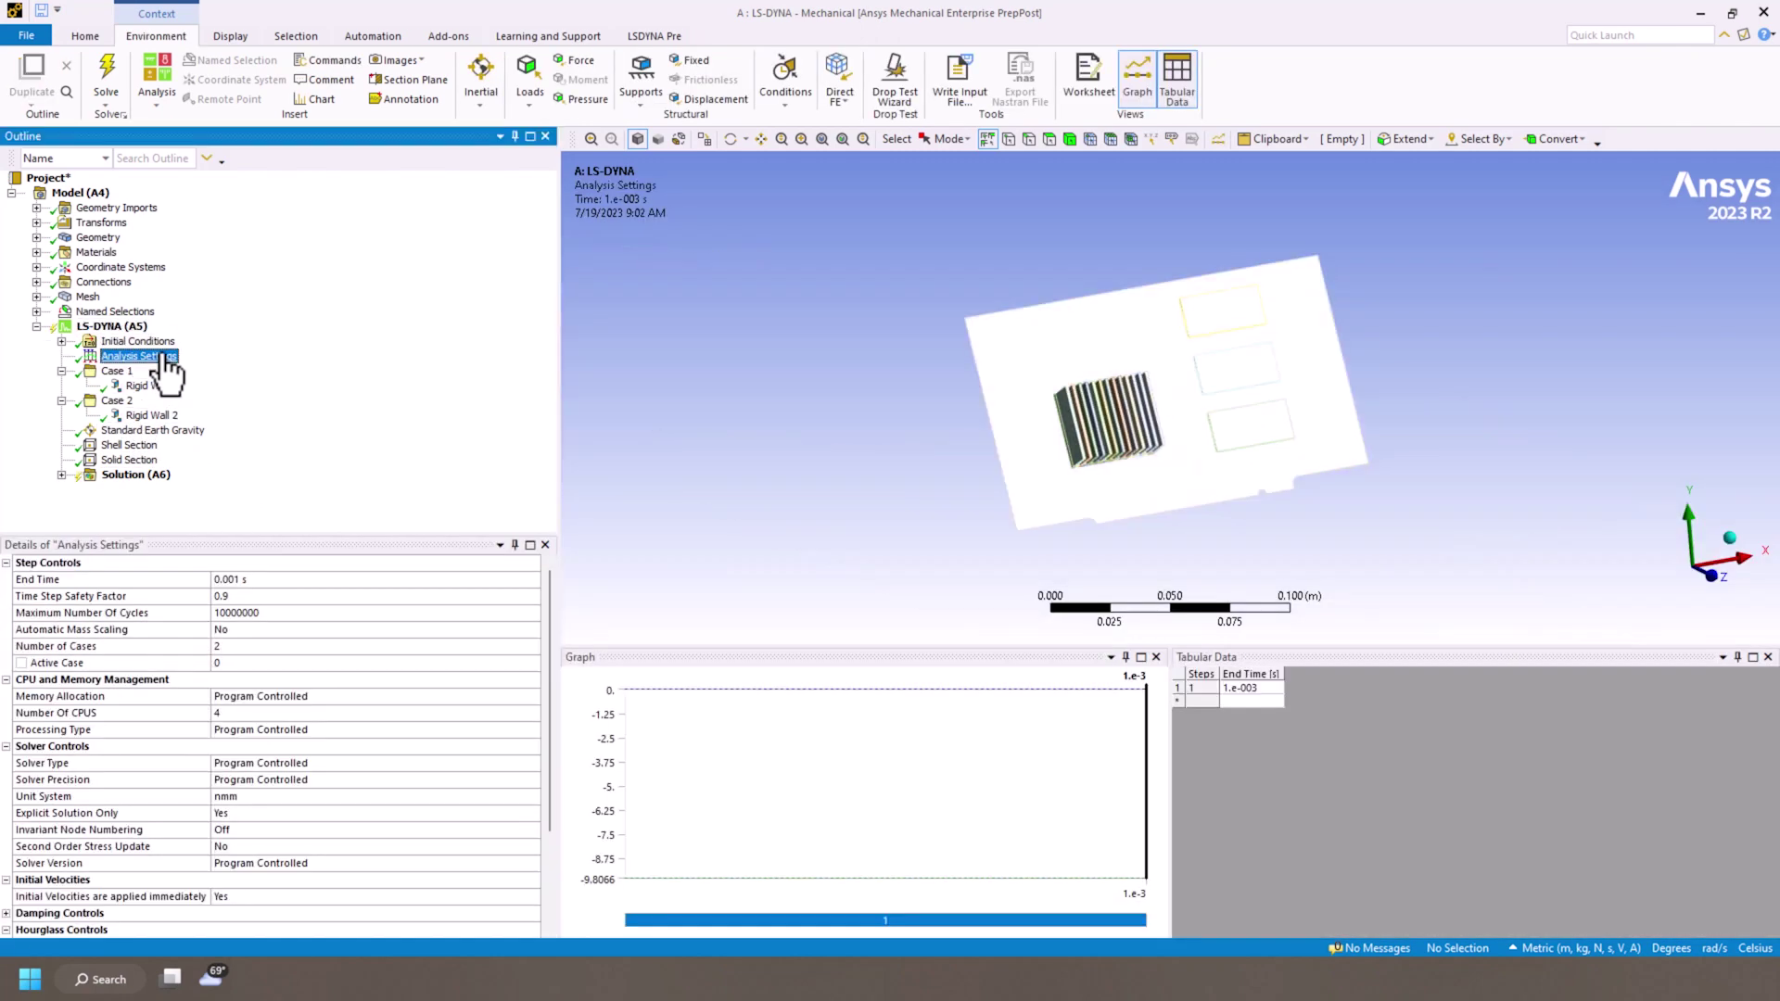
left_click(283, 647)
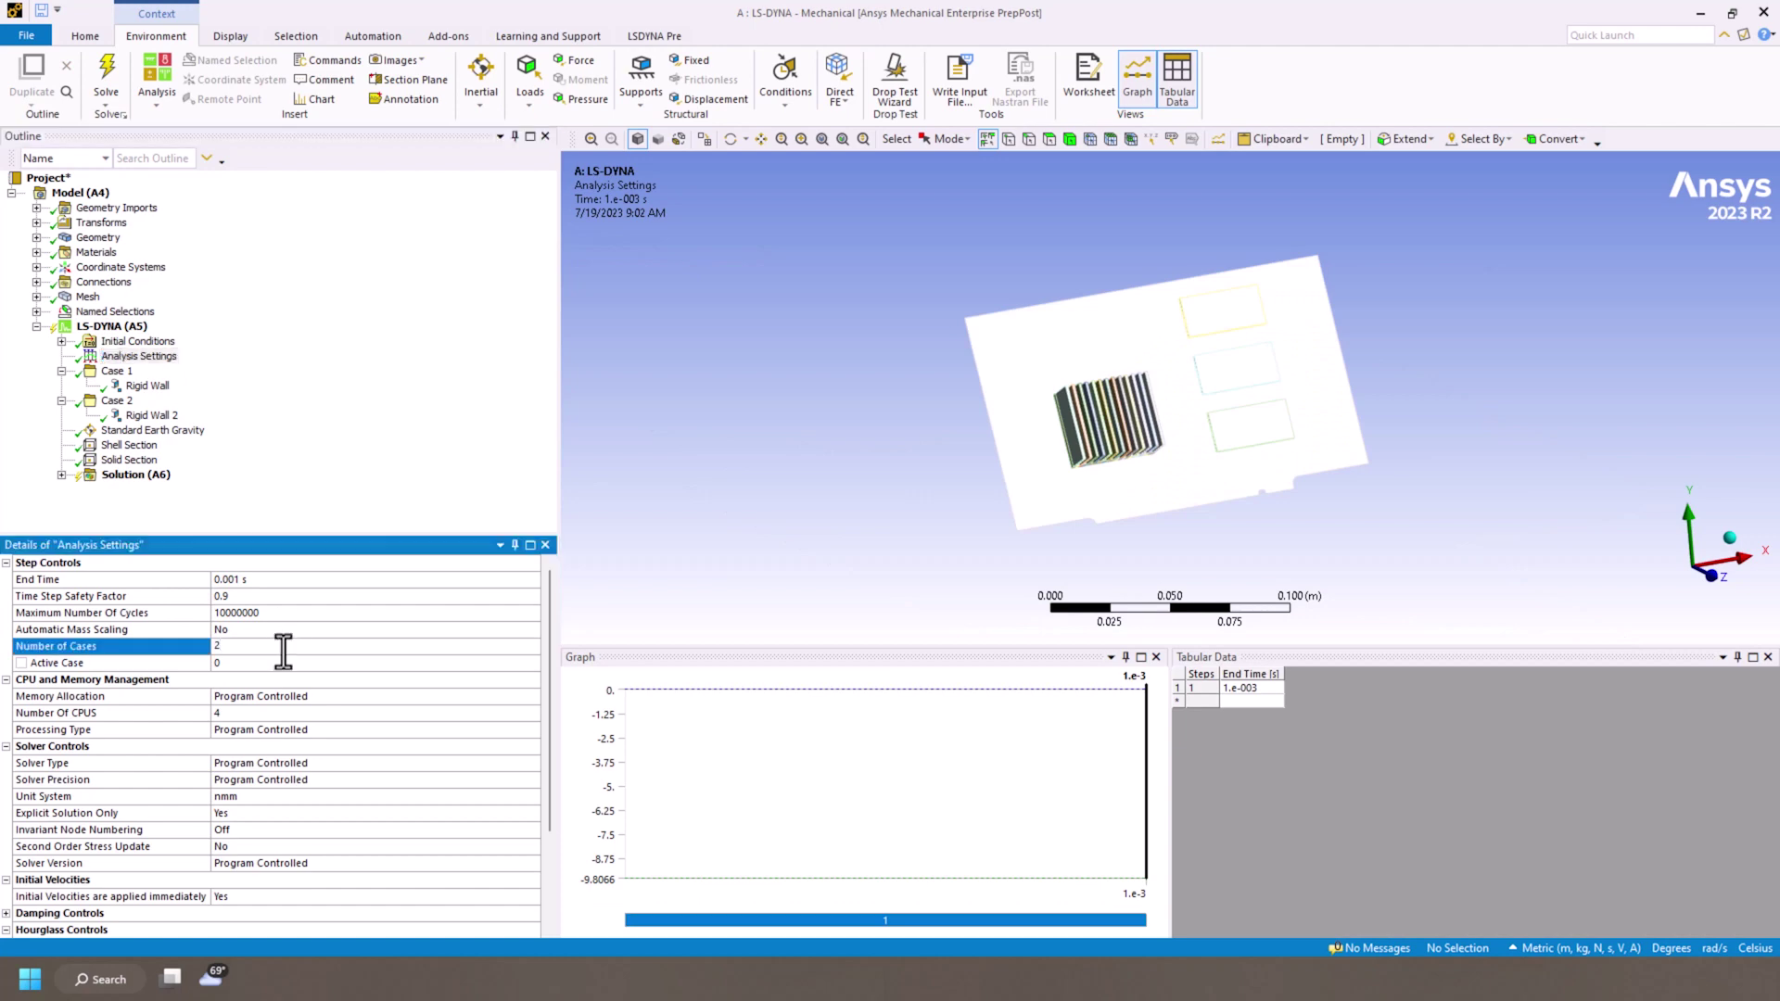
left_click(30, 664)
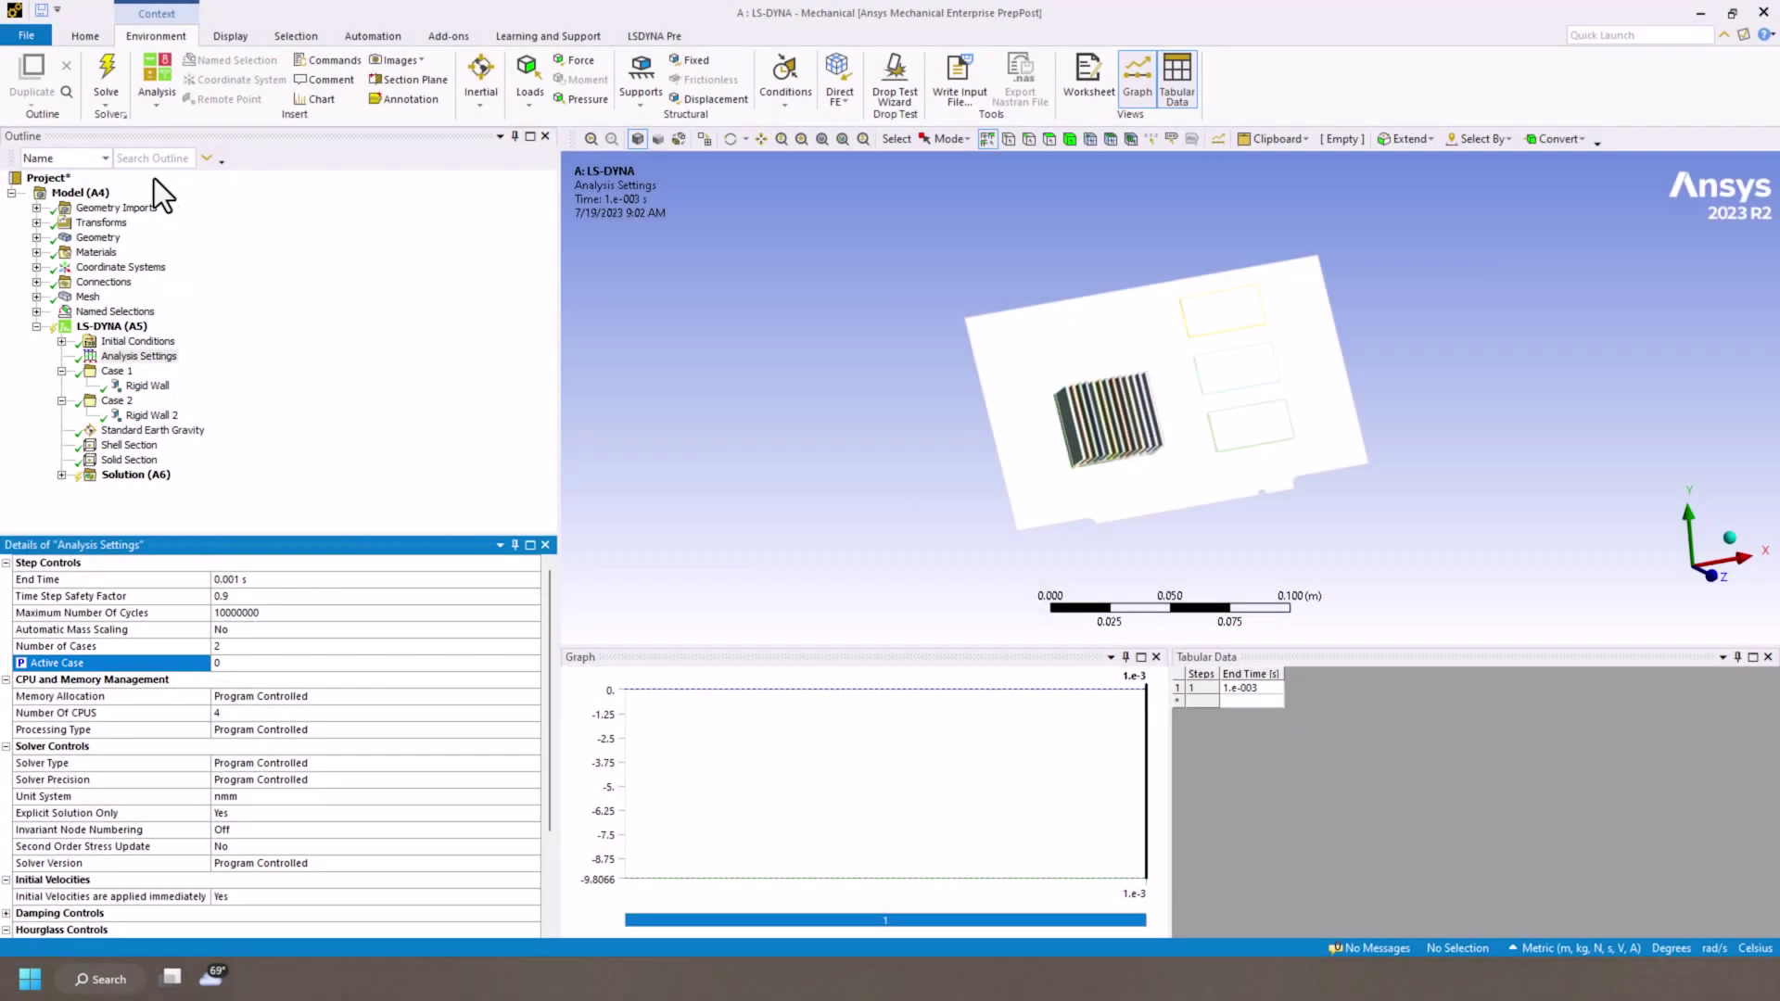
Step: Solve the drop test and animate Total Deformation for Case 1 and Case 2
left_click(104, 65)
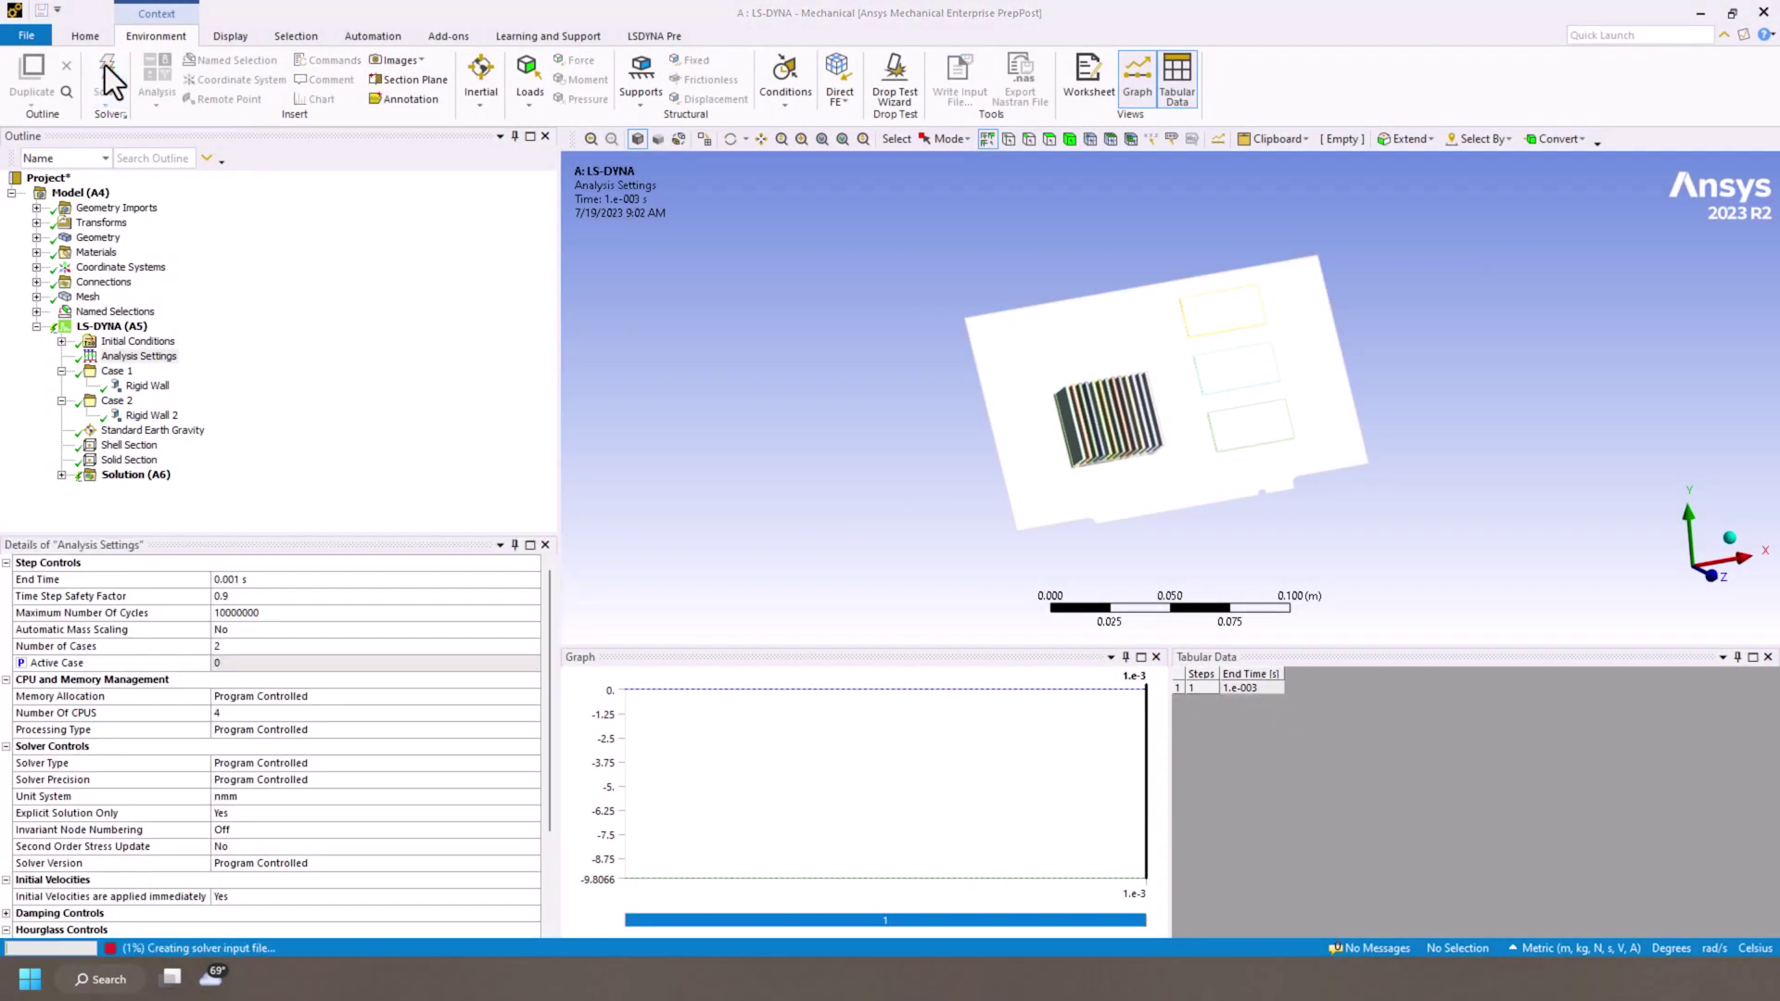
left_click(61, 475)
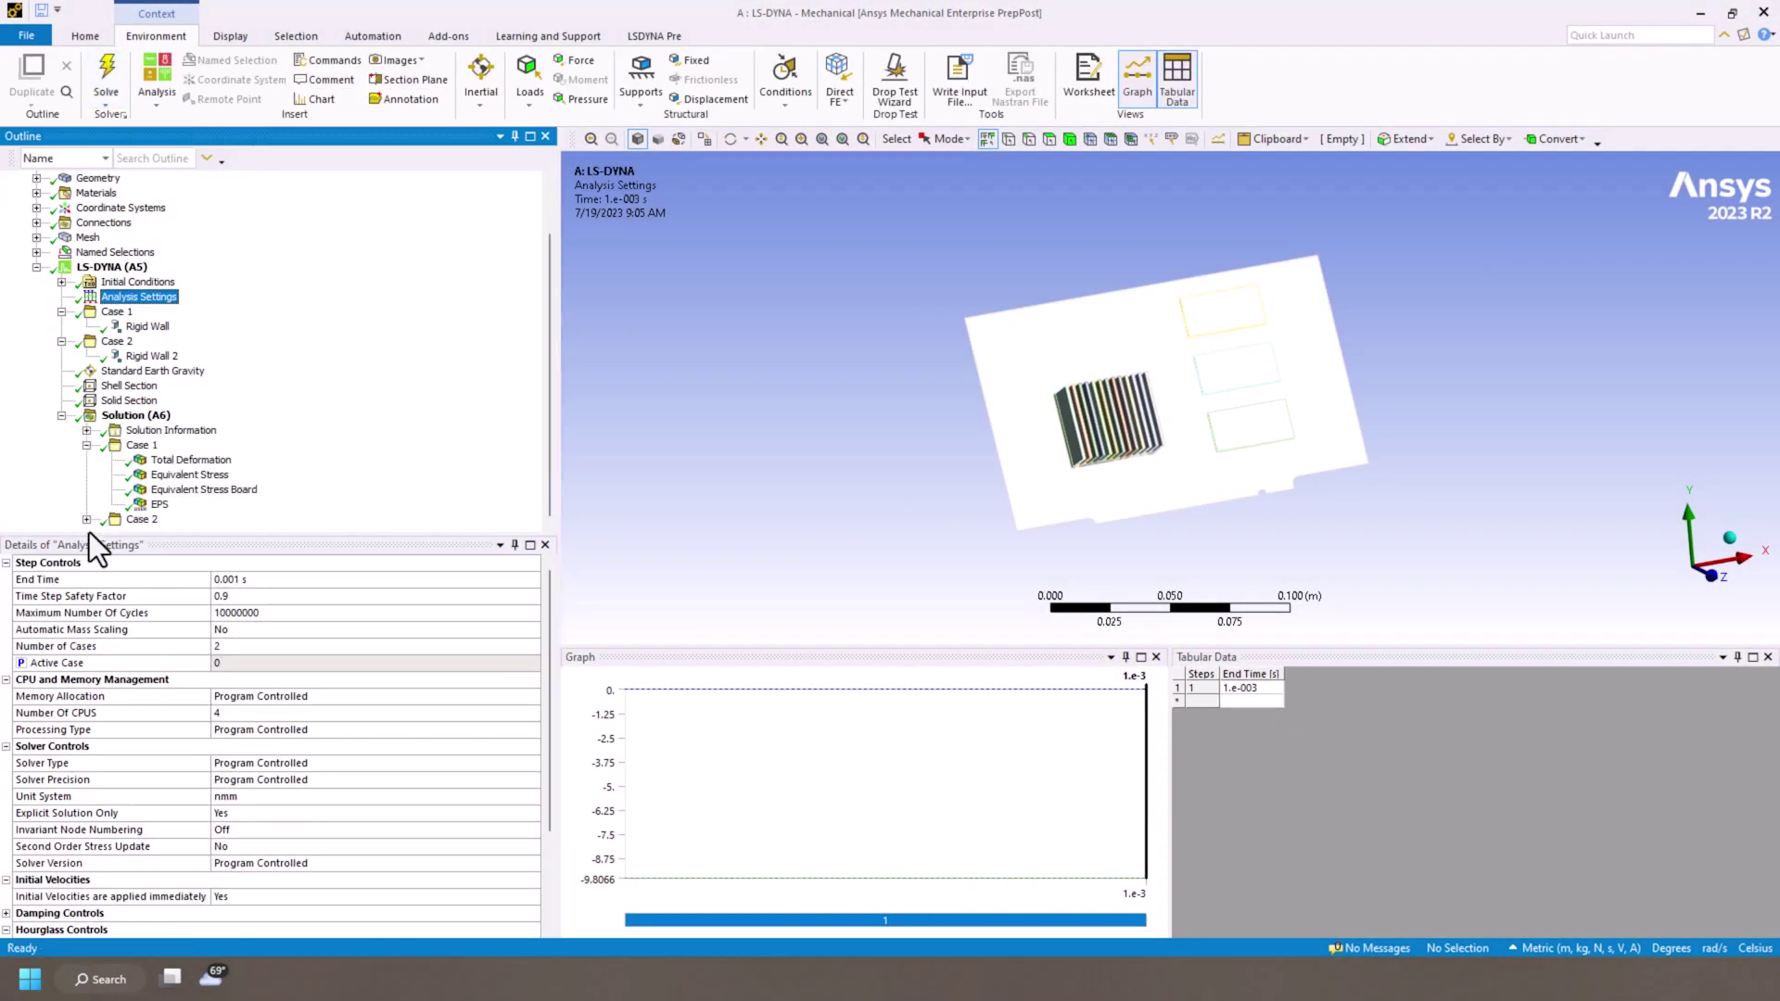
left_click(86, 519)
left_click(191, 400)
left_click(667, 682)
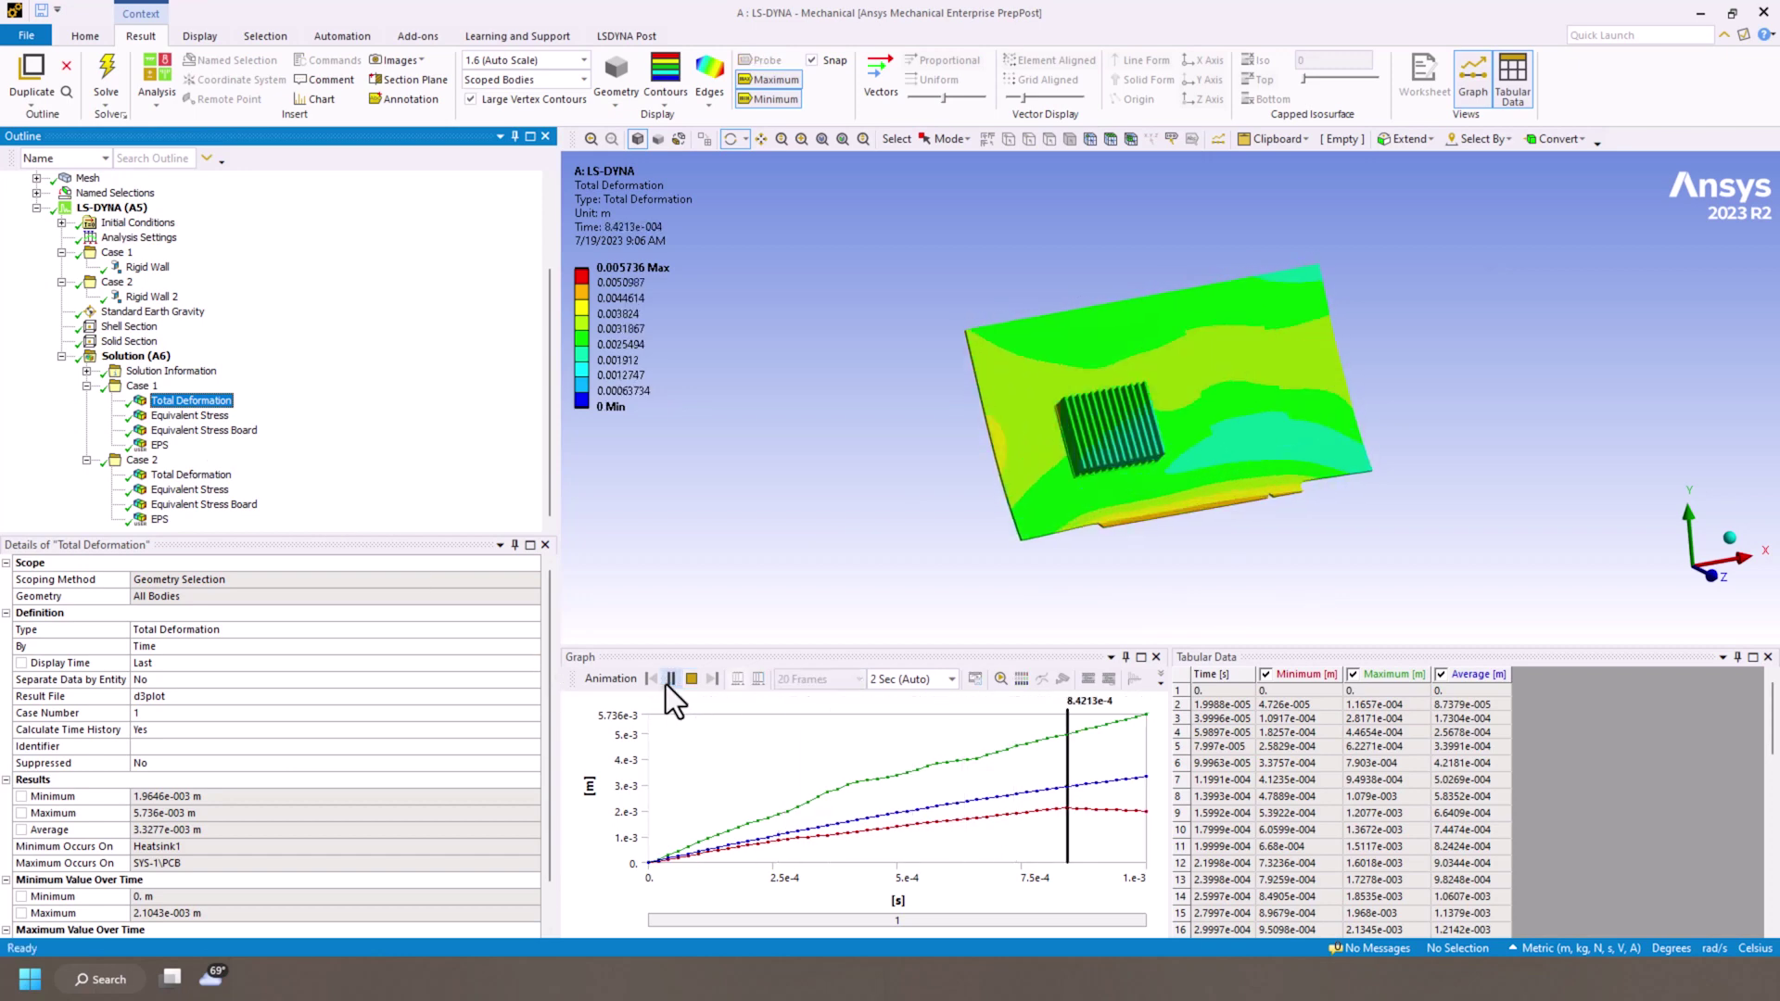
left_click(221, 474)
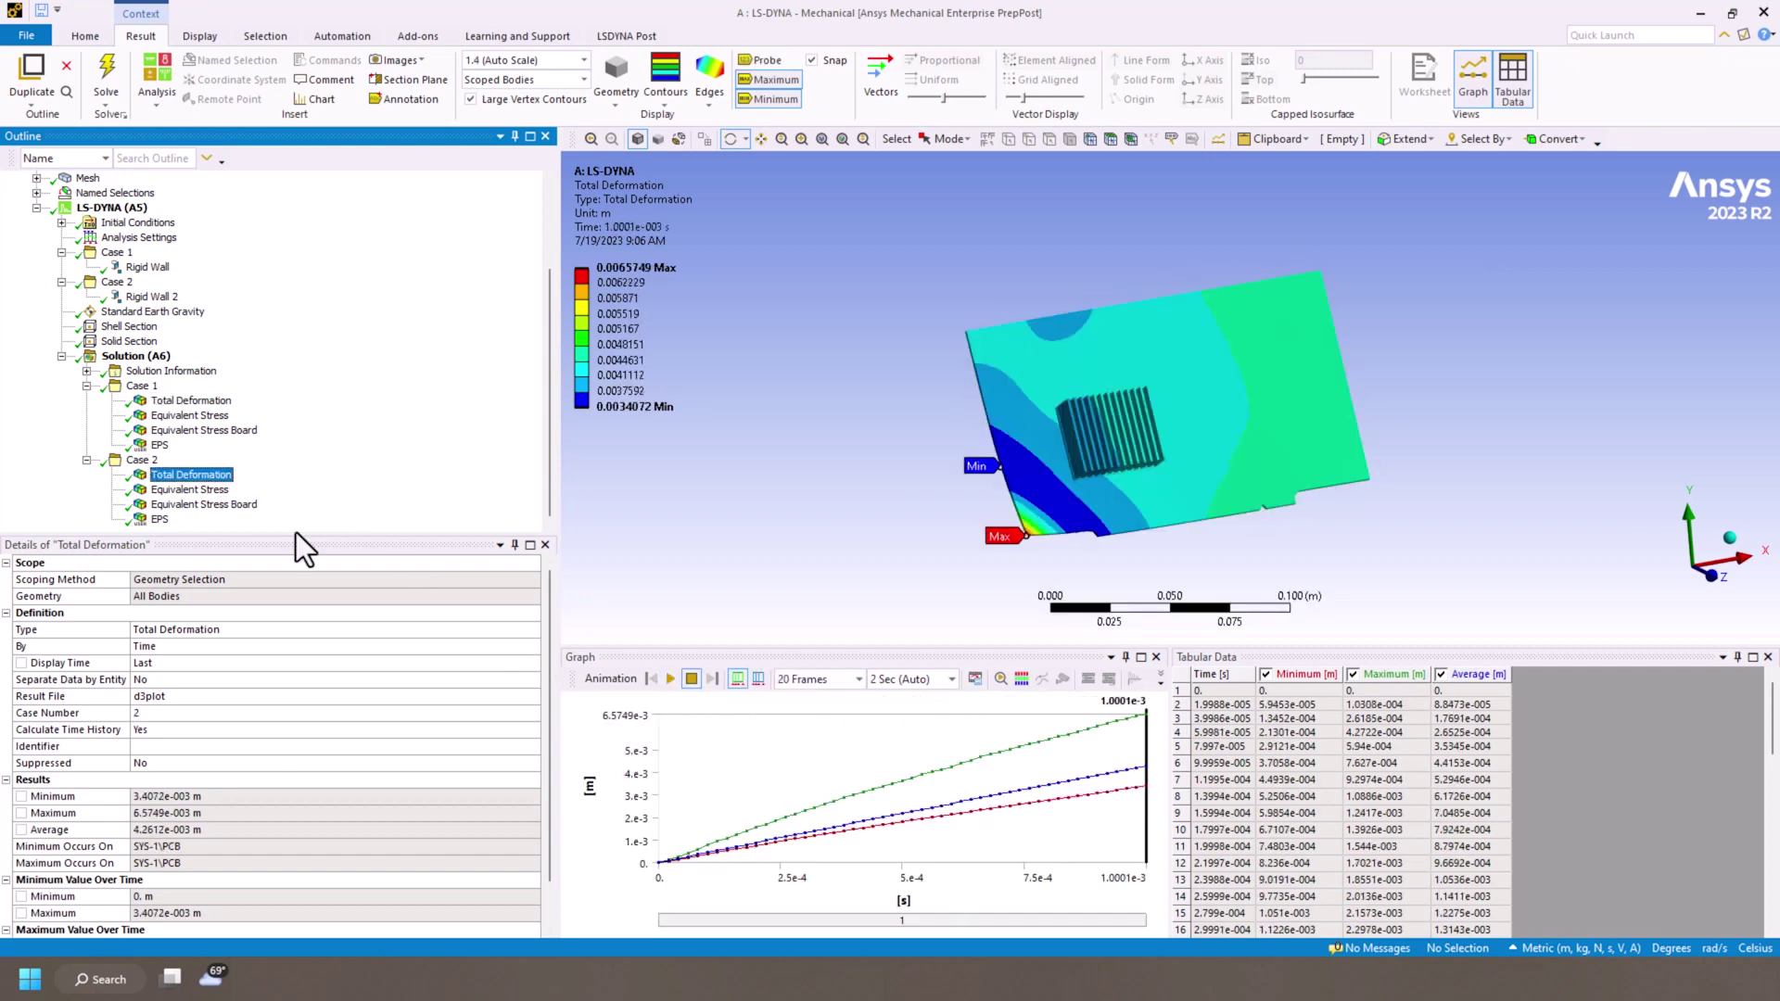
left_click(667, 679)
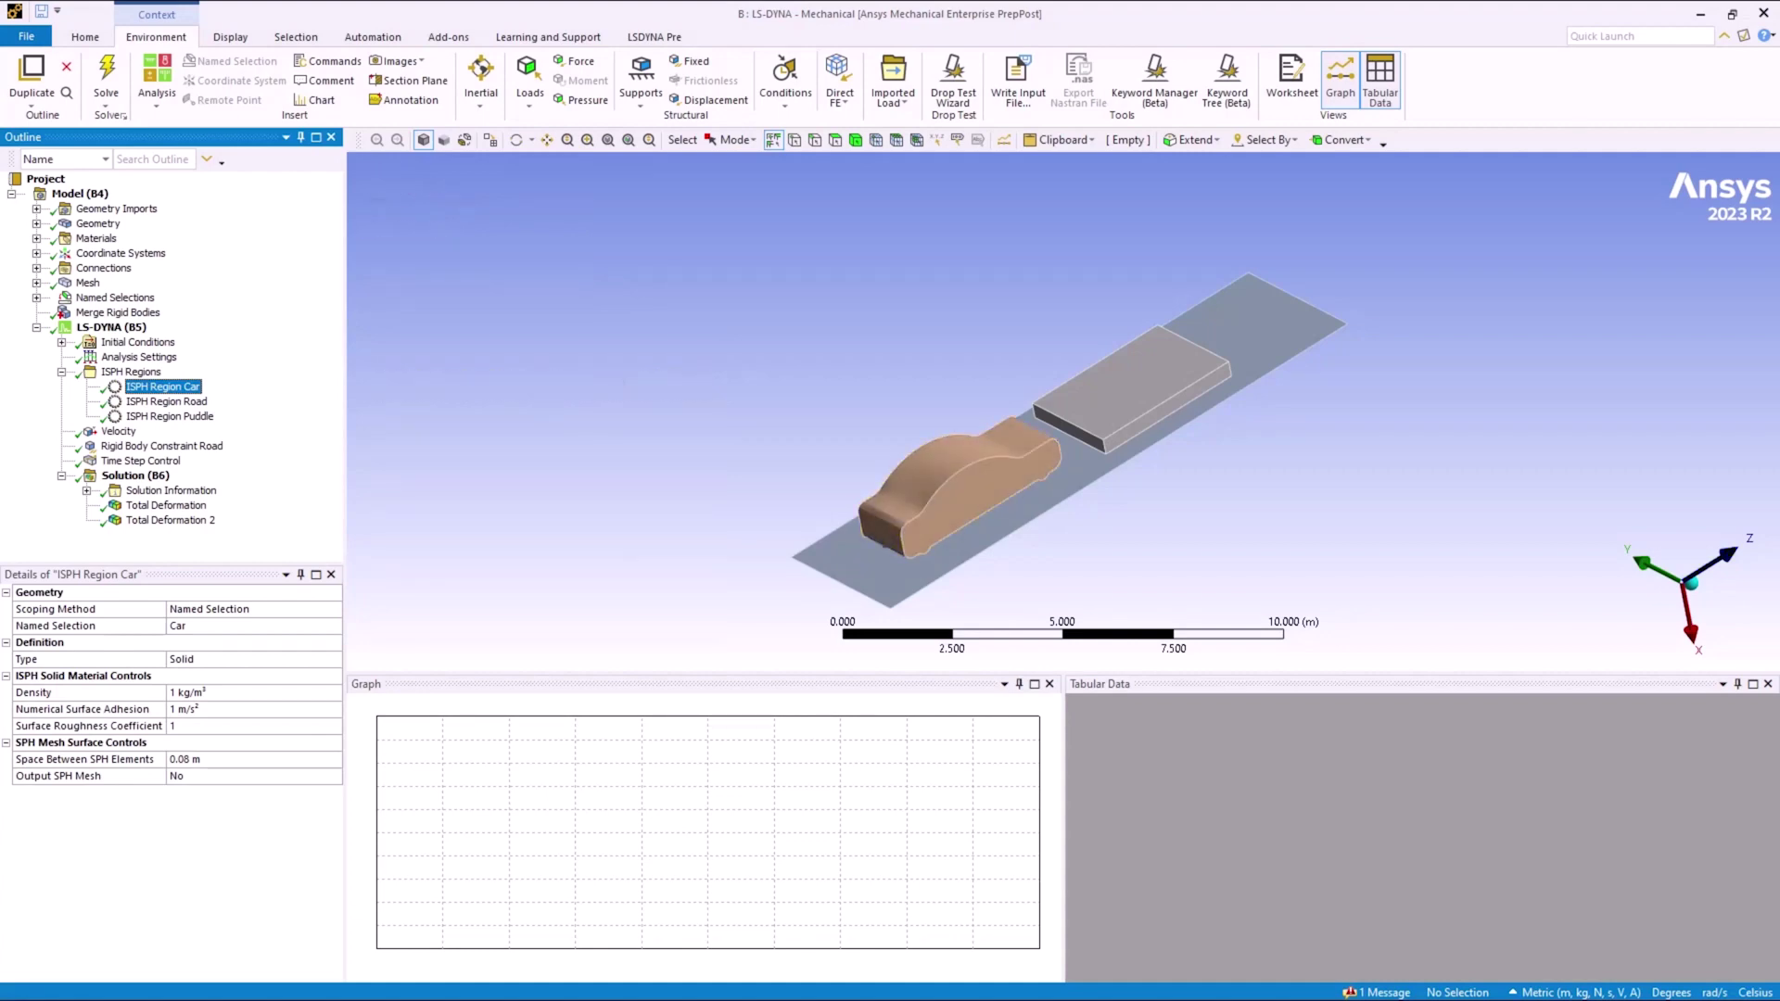
Step: Display ISPH Region Road and then ISPH Region Puddle on the model
left_click(167, 401)
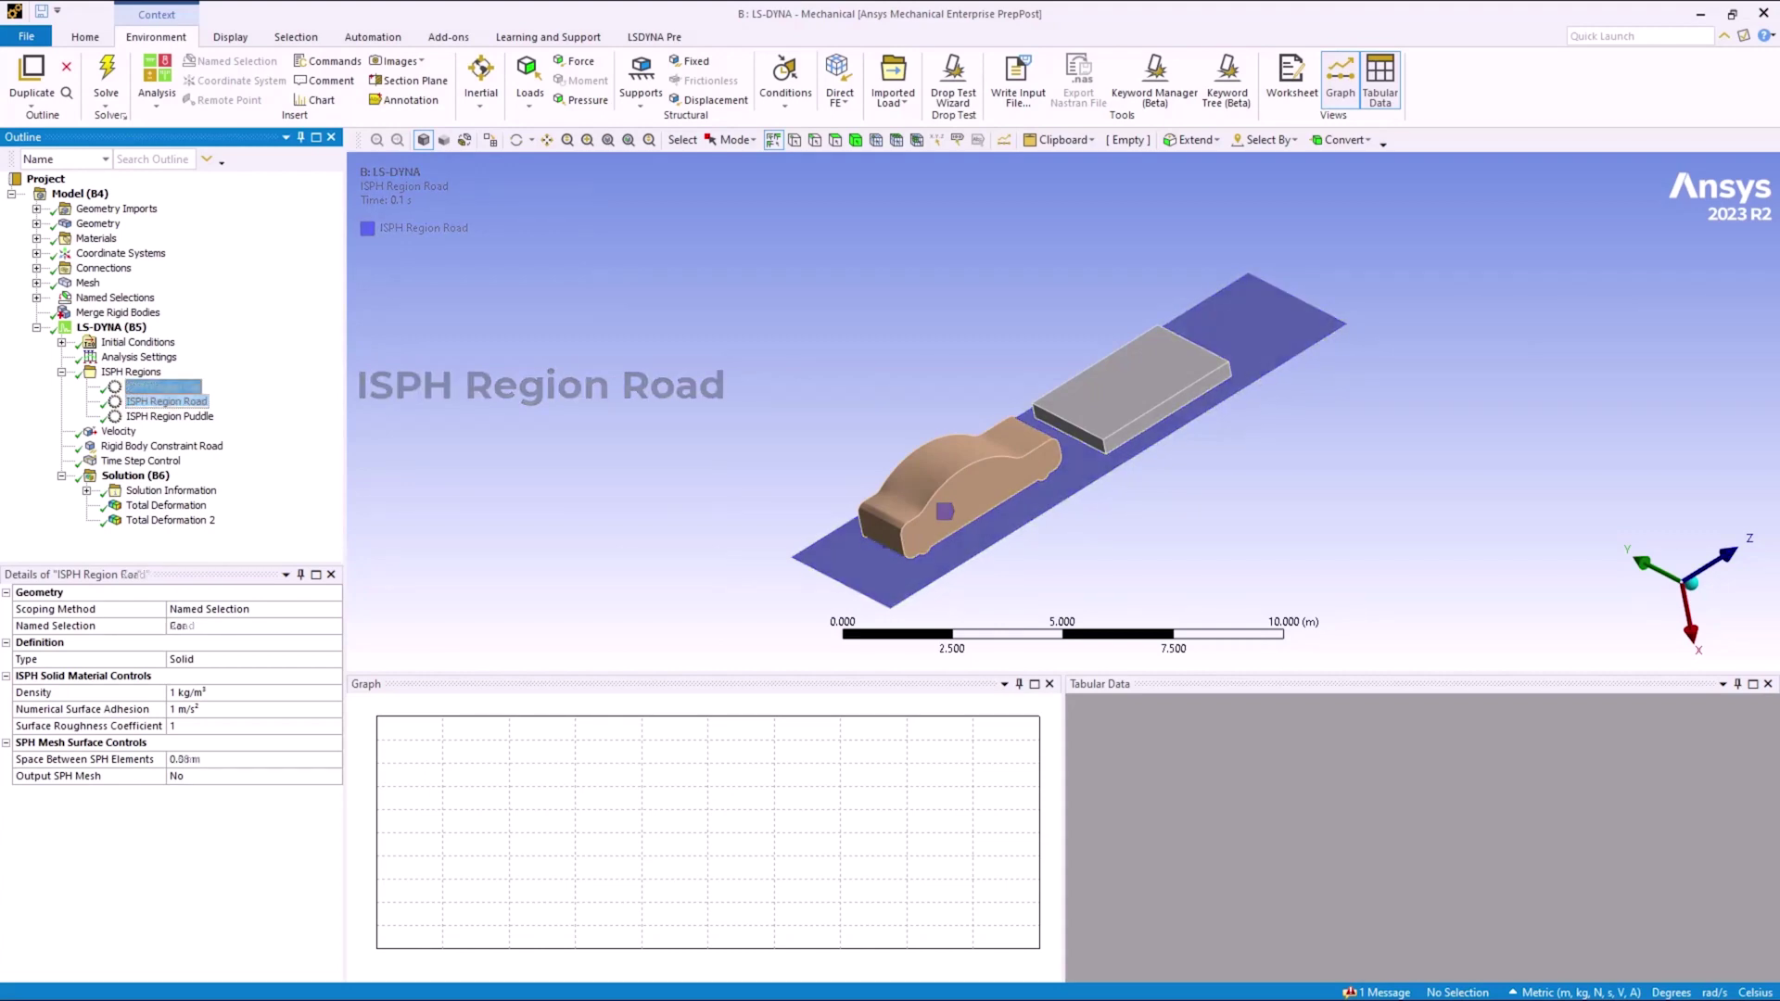
left_click(170, 416)
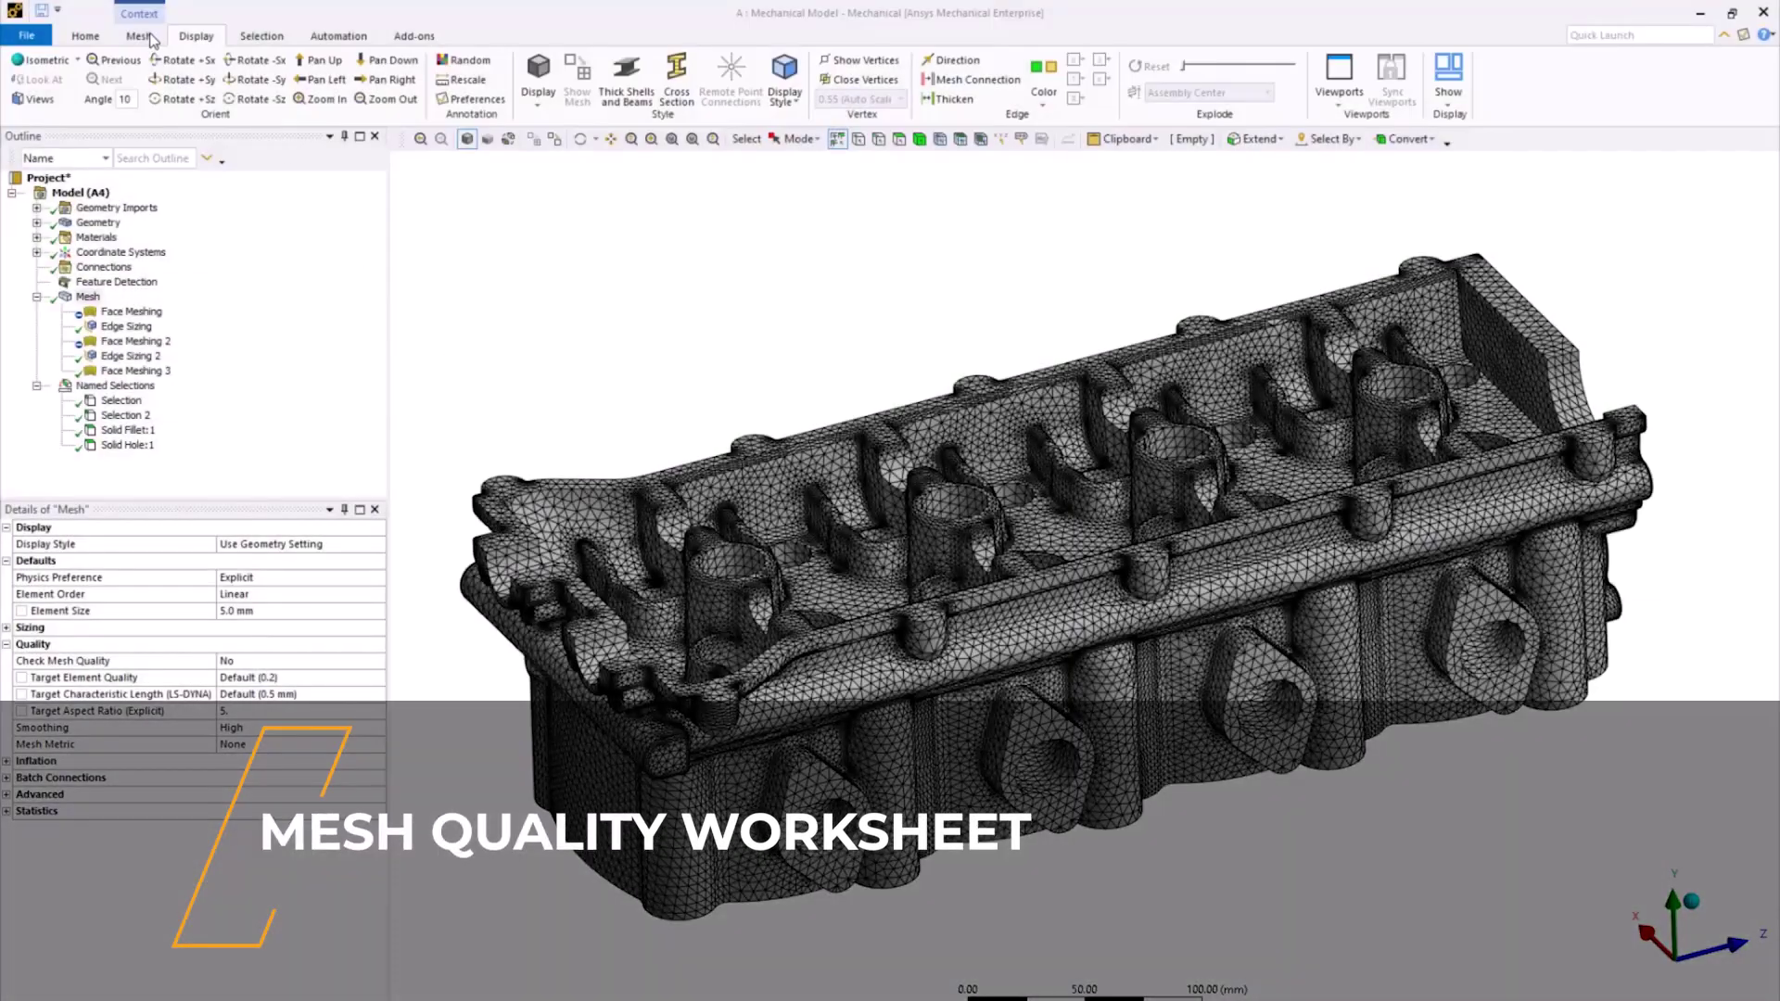
Step: Open the Mesh Quality Worksheet and set the mesh Display Style to Element Quality
left_click(139, 35)
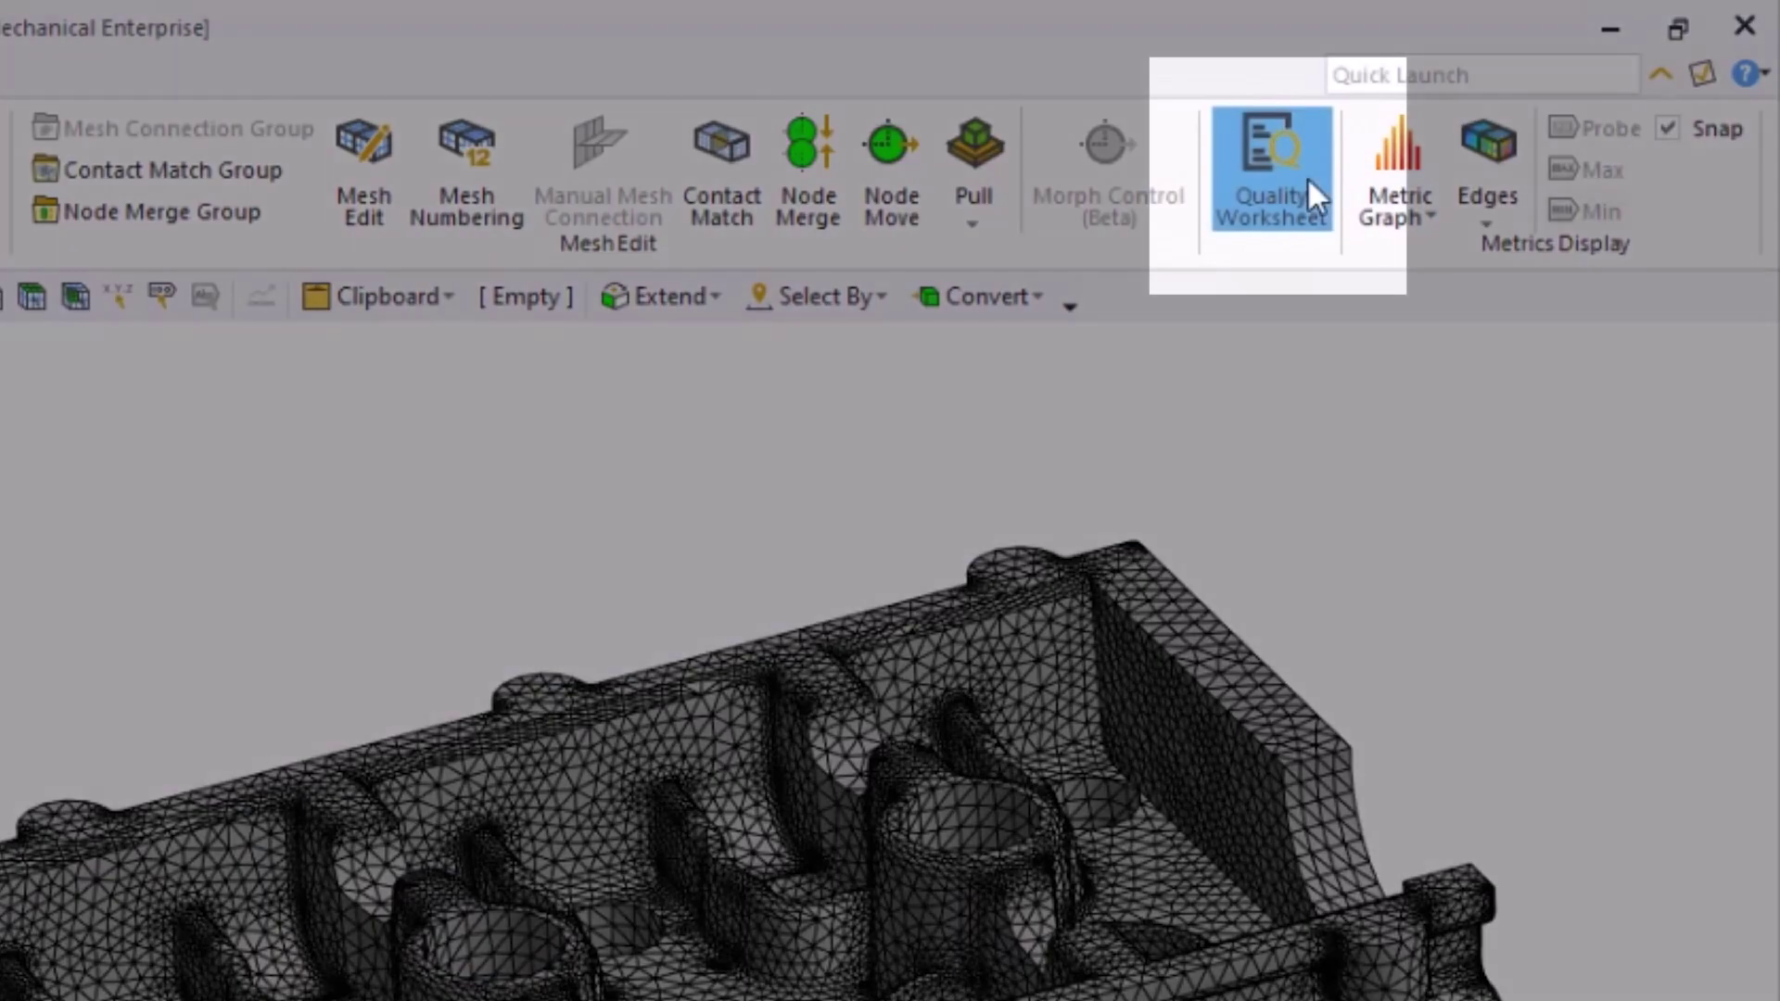
left_click(1307, 178)
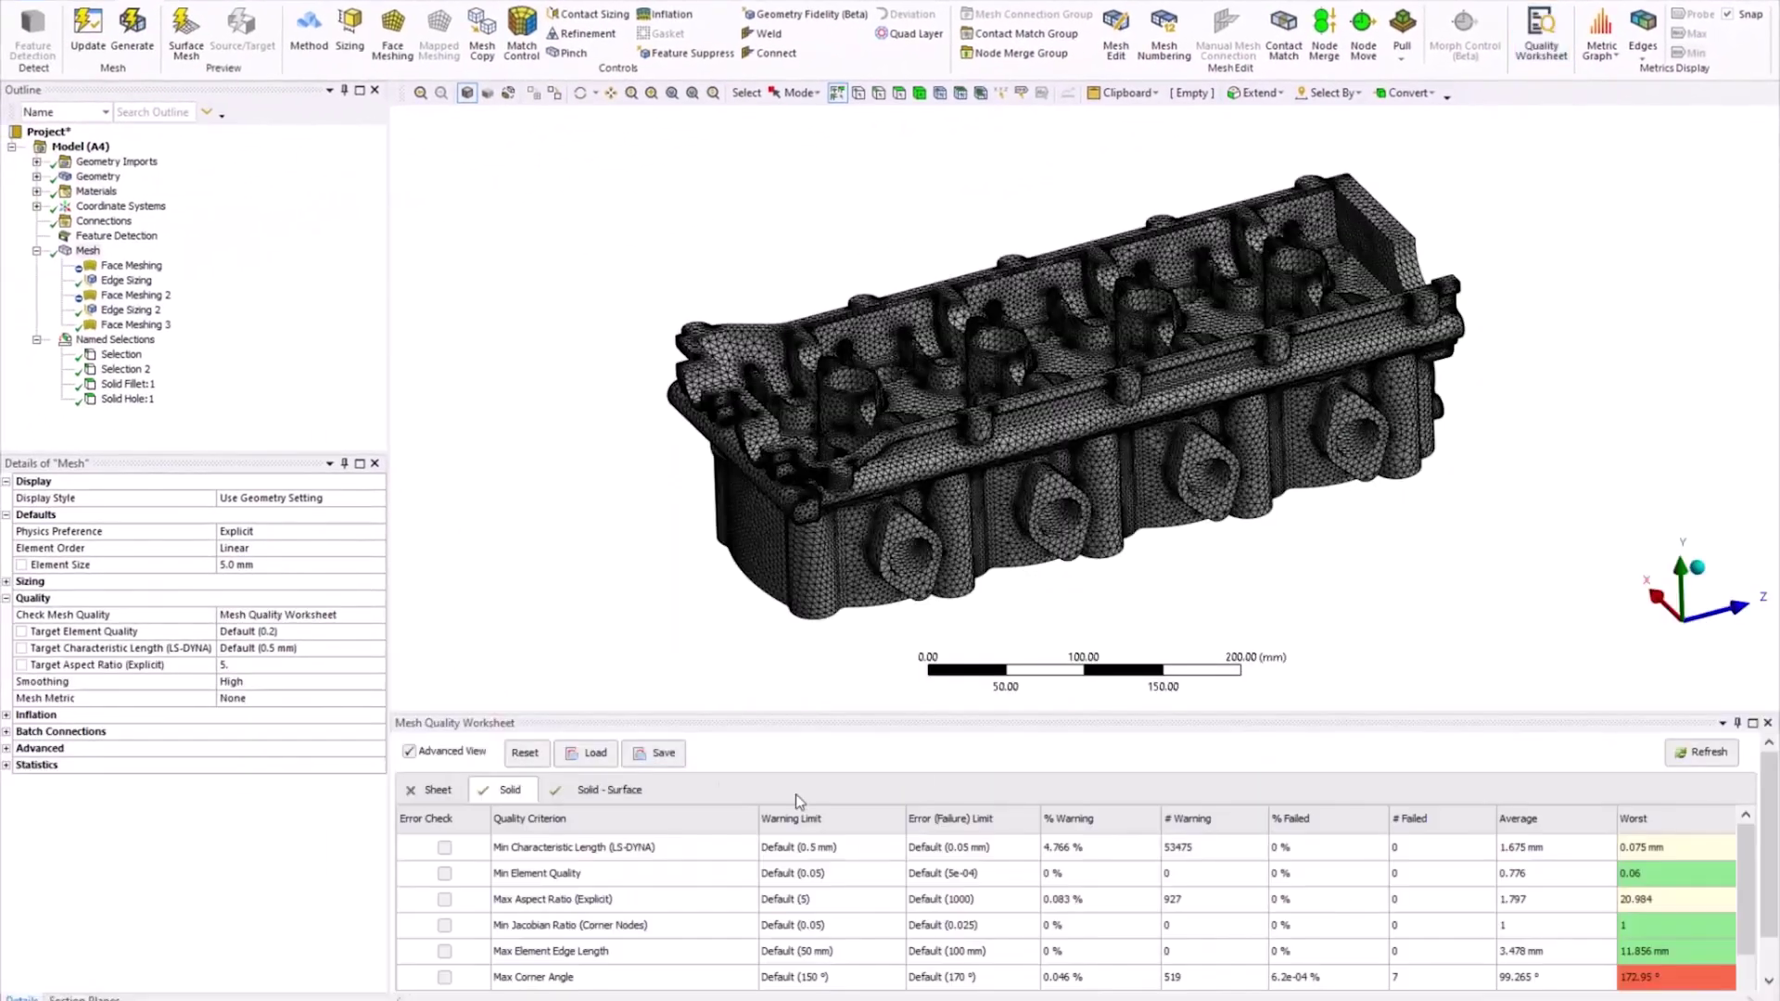
left_click(377, 501)
key("Down")
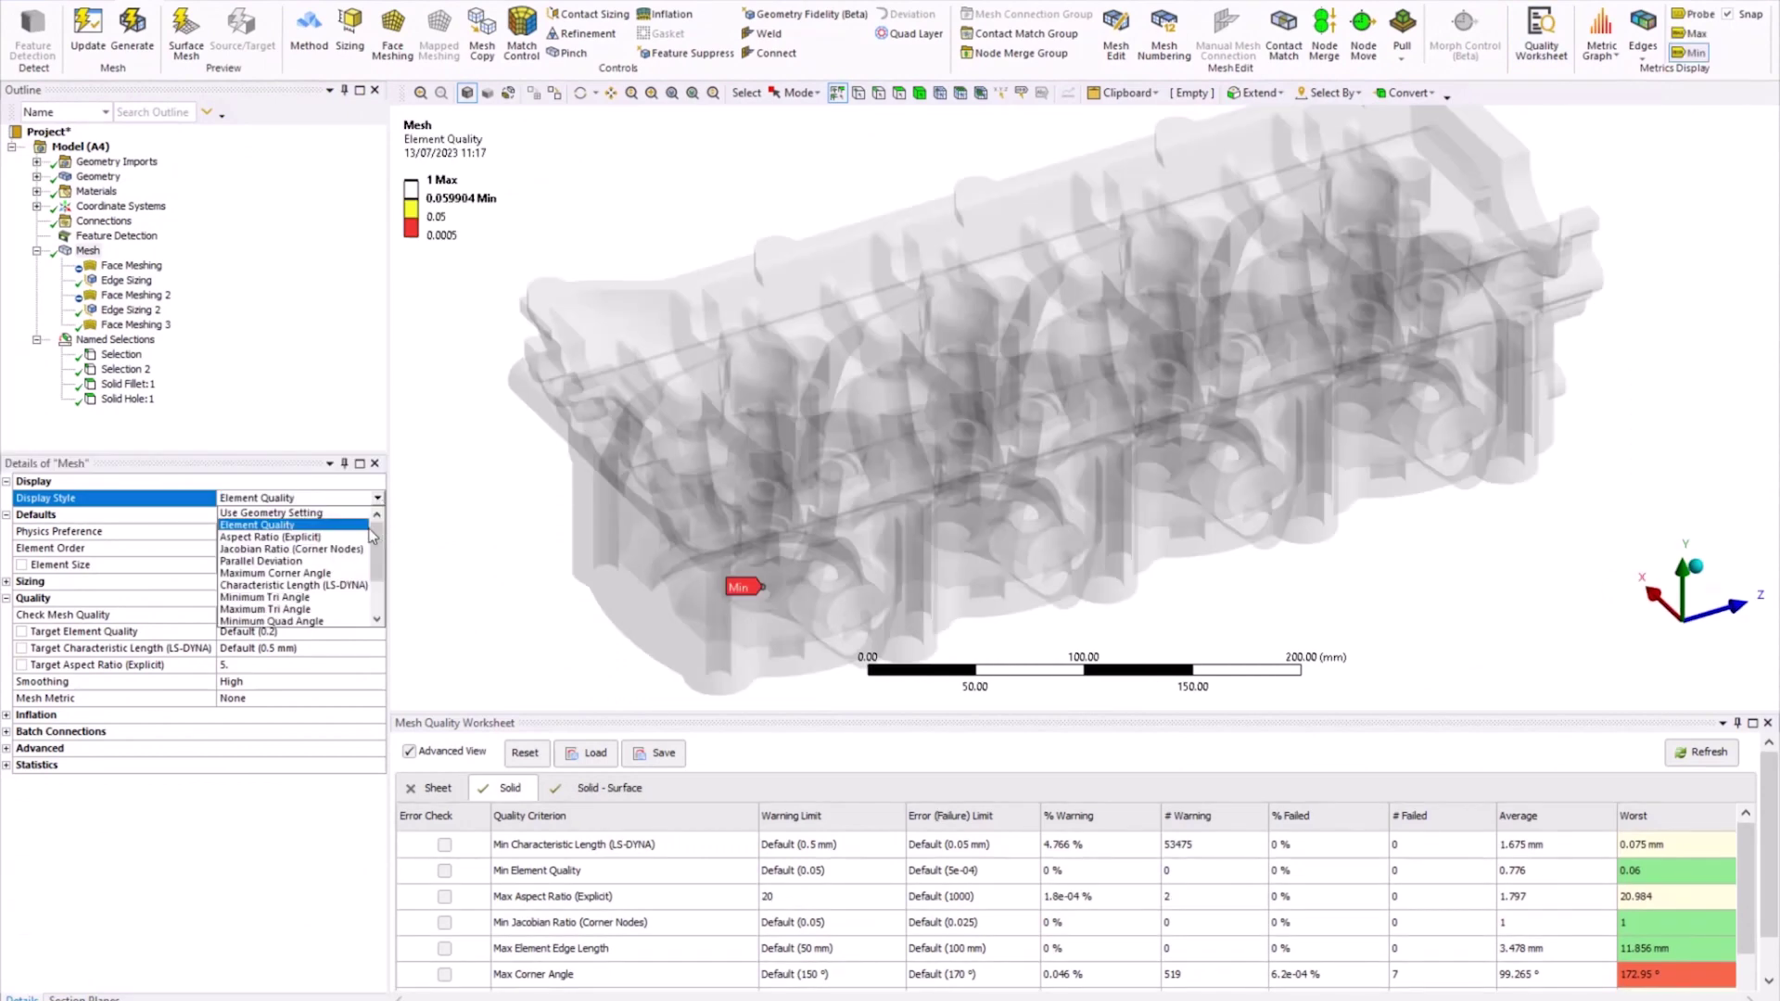
Step: Display Maximum Corner Angle and set the Max Corner Angle warning limit to 160°
left_click(339, 574)
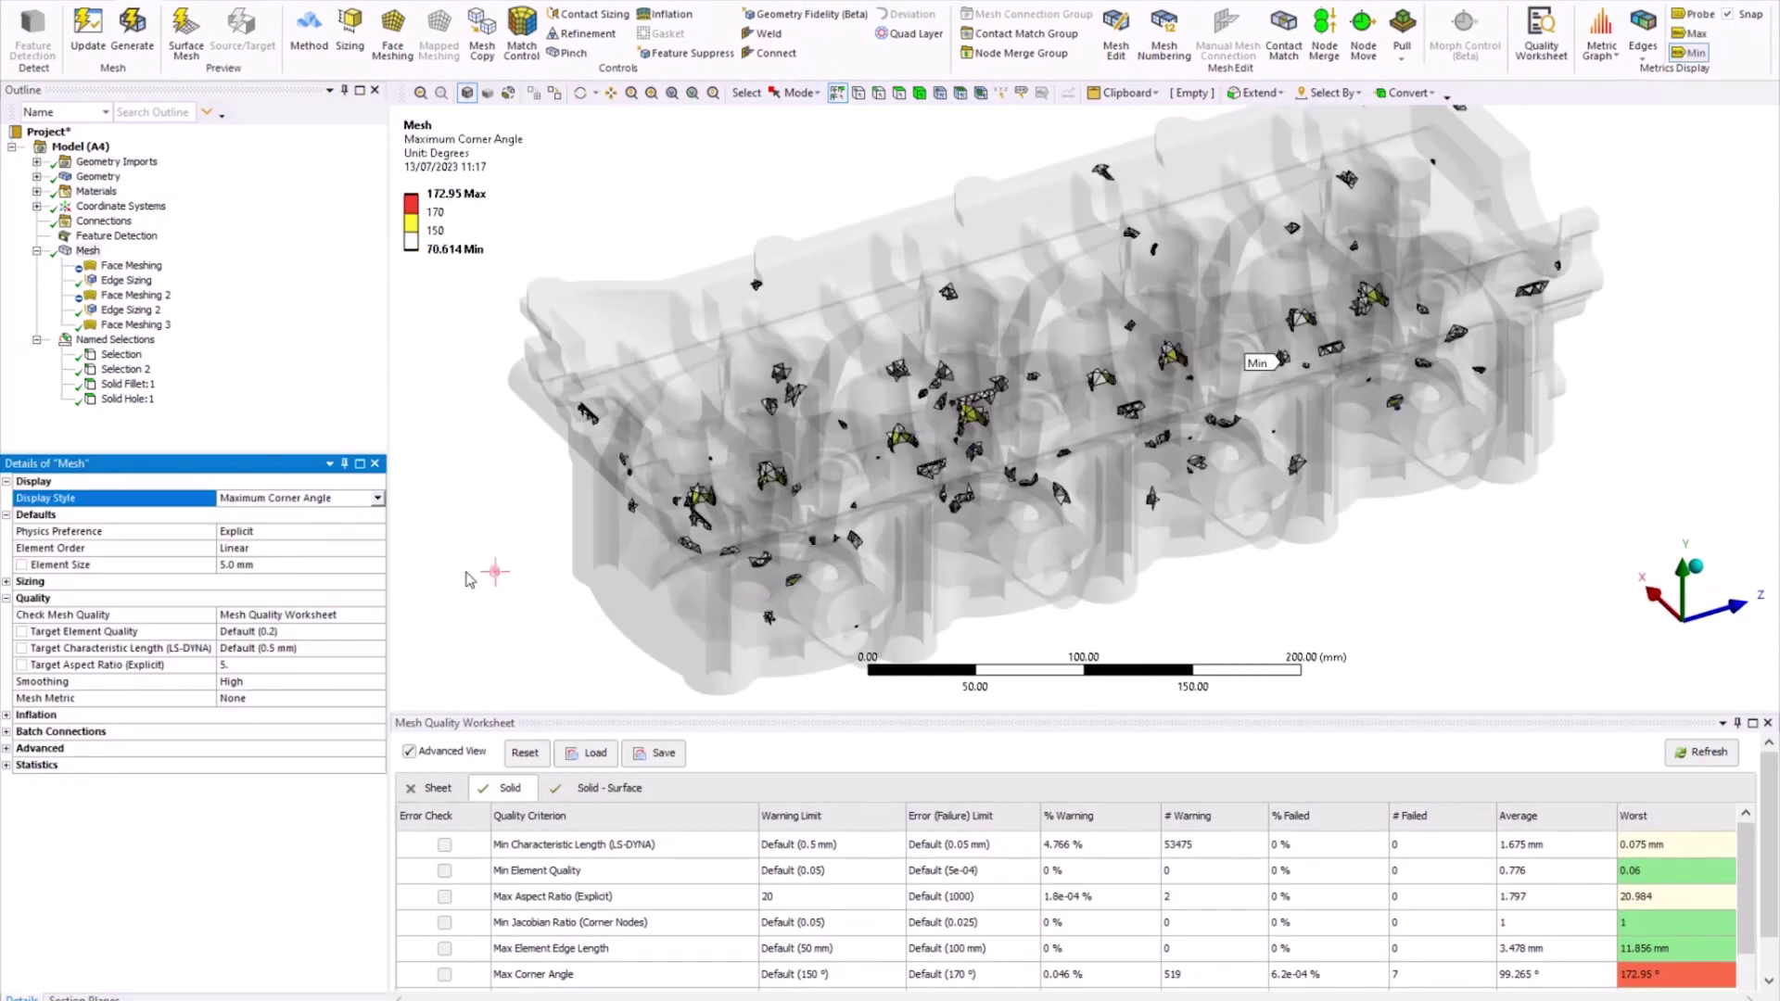
double_click(853, 976)
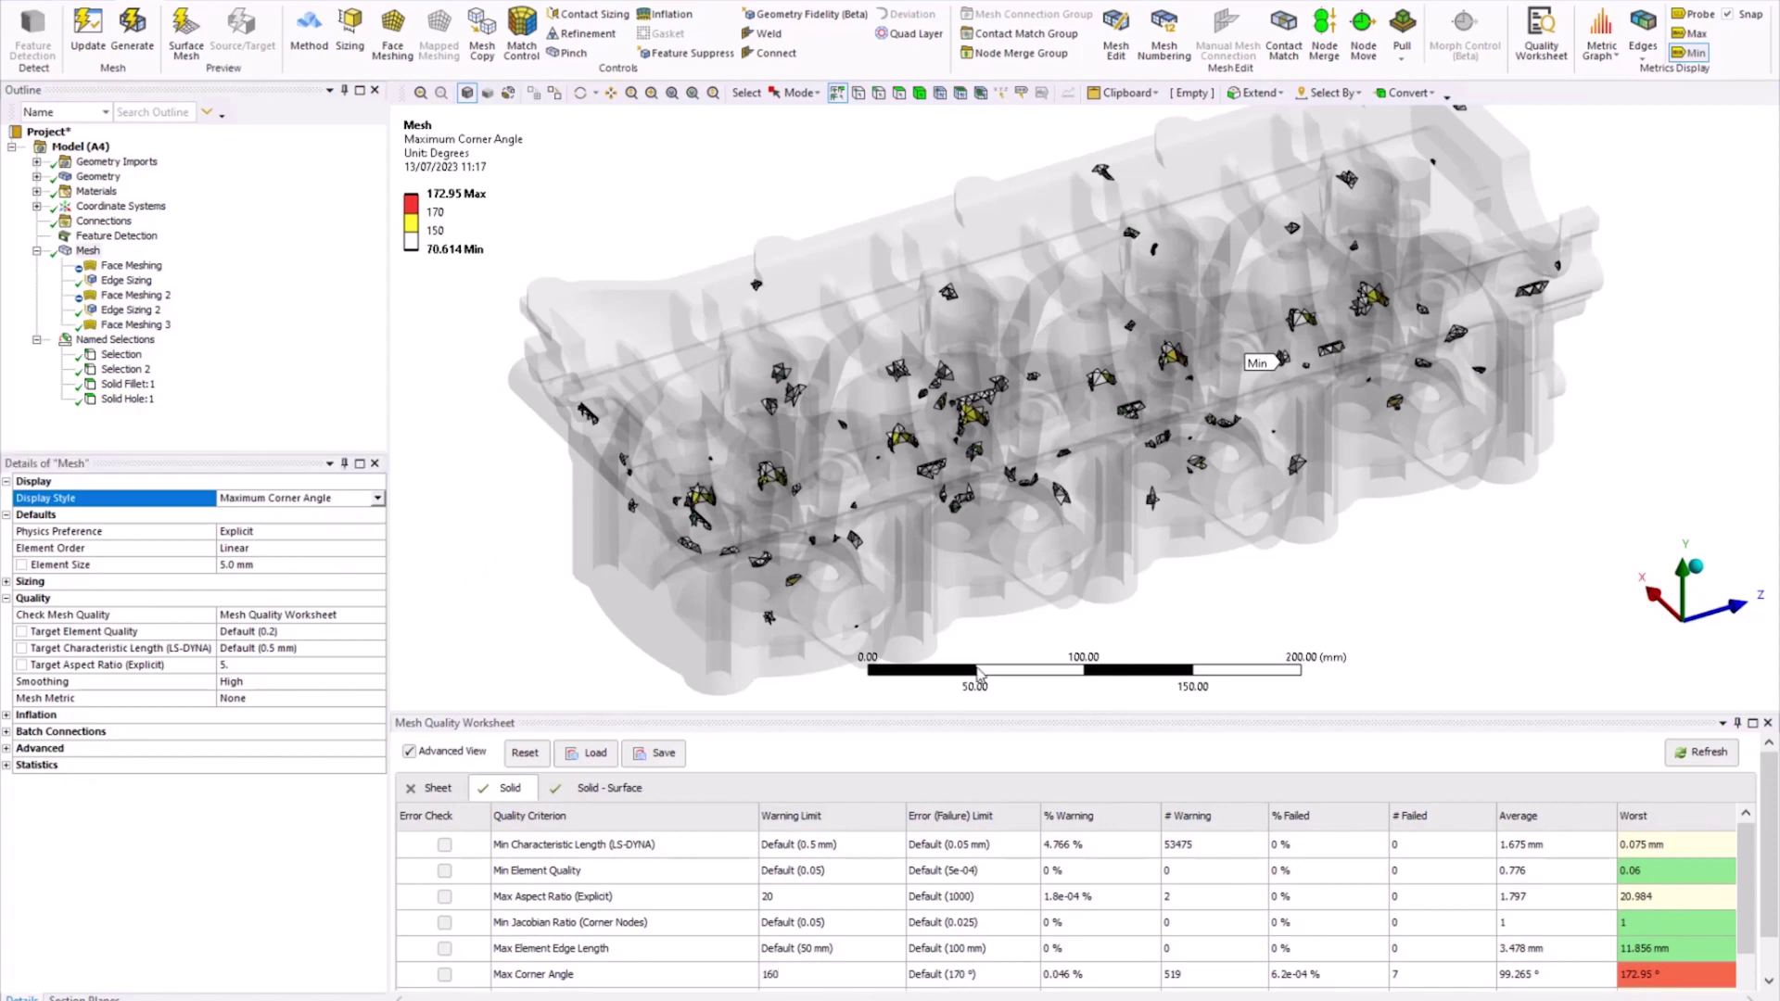
key("Return")
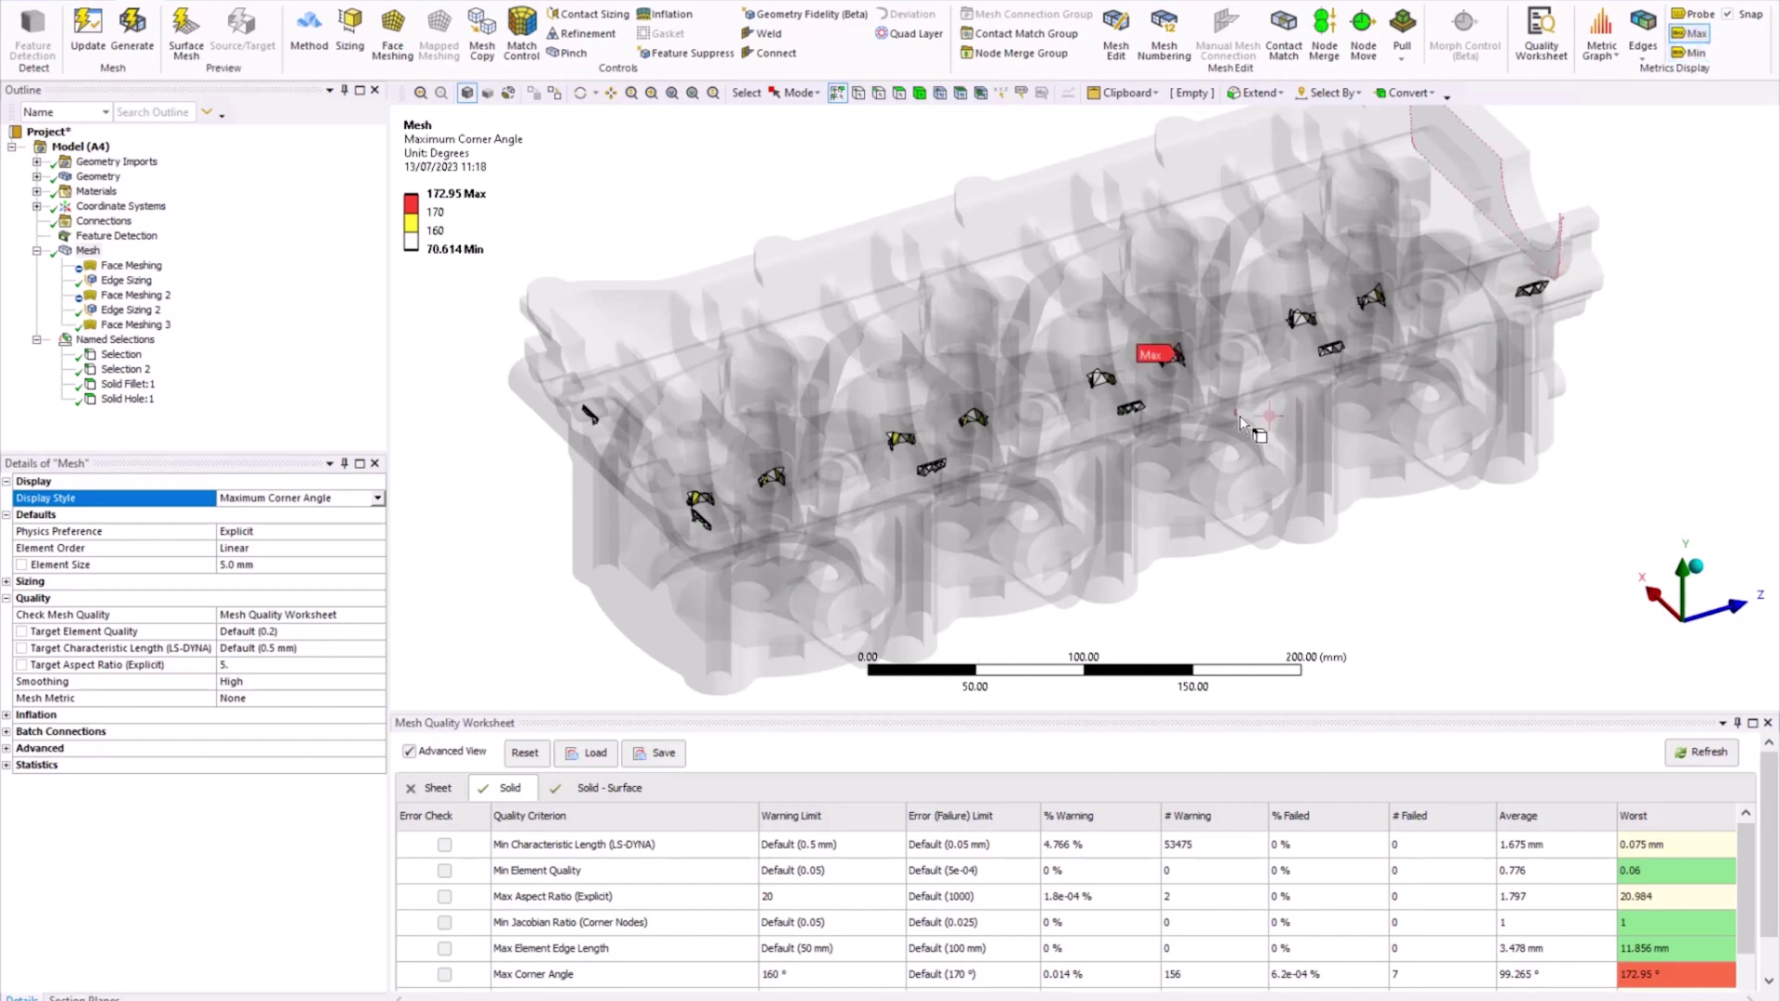
scroll(1238, 415, "up", 10)
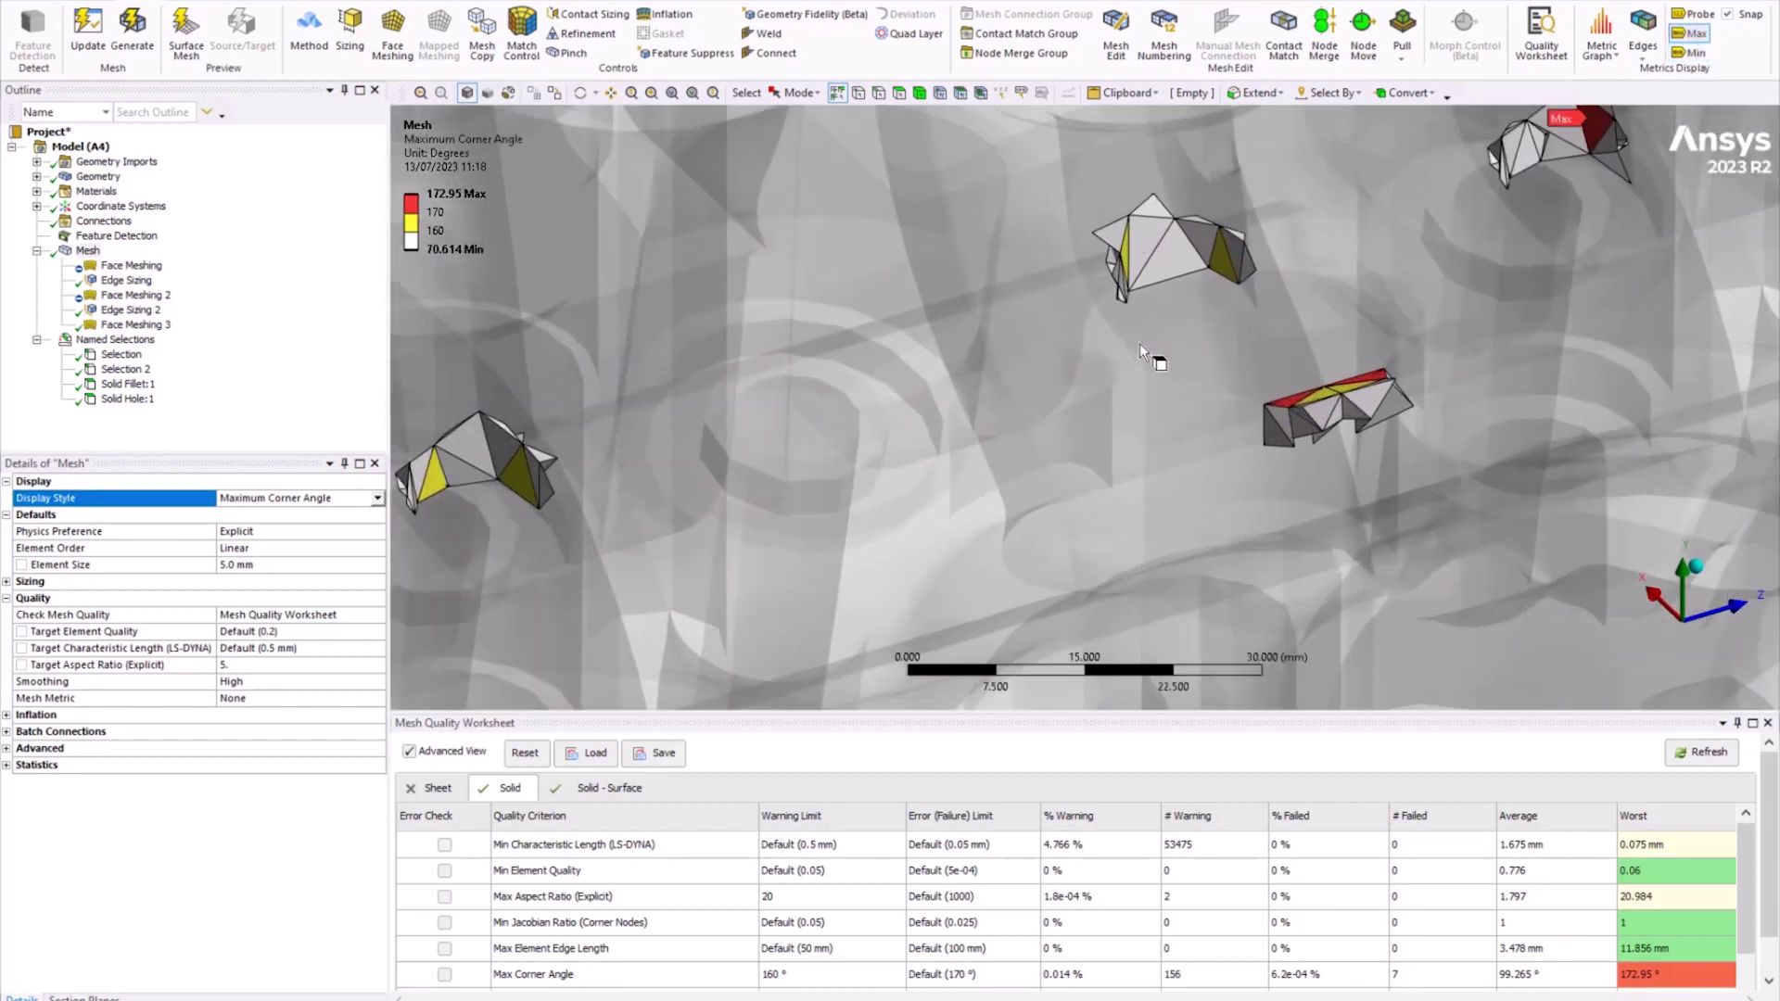
scroll(1146, 353, "down", 8)
middle_click_drag(1147, 355, 1153, 359)
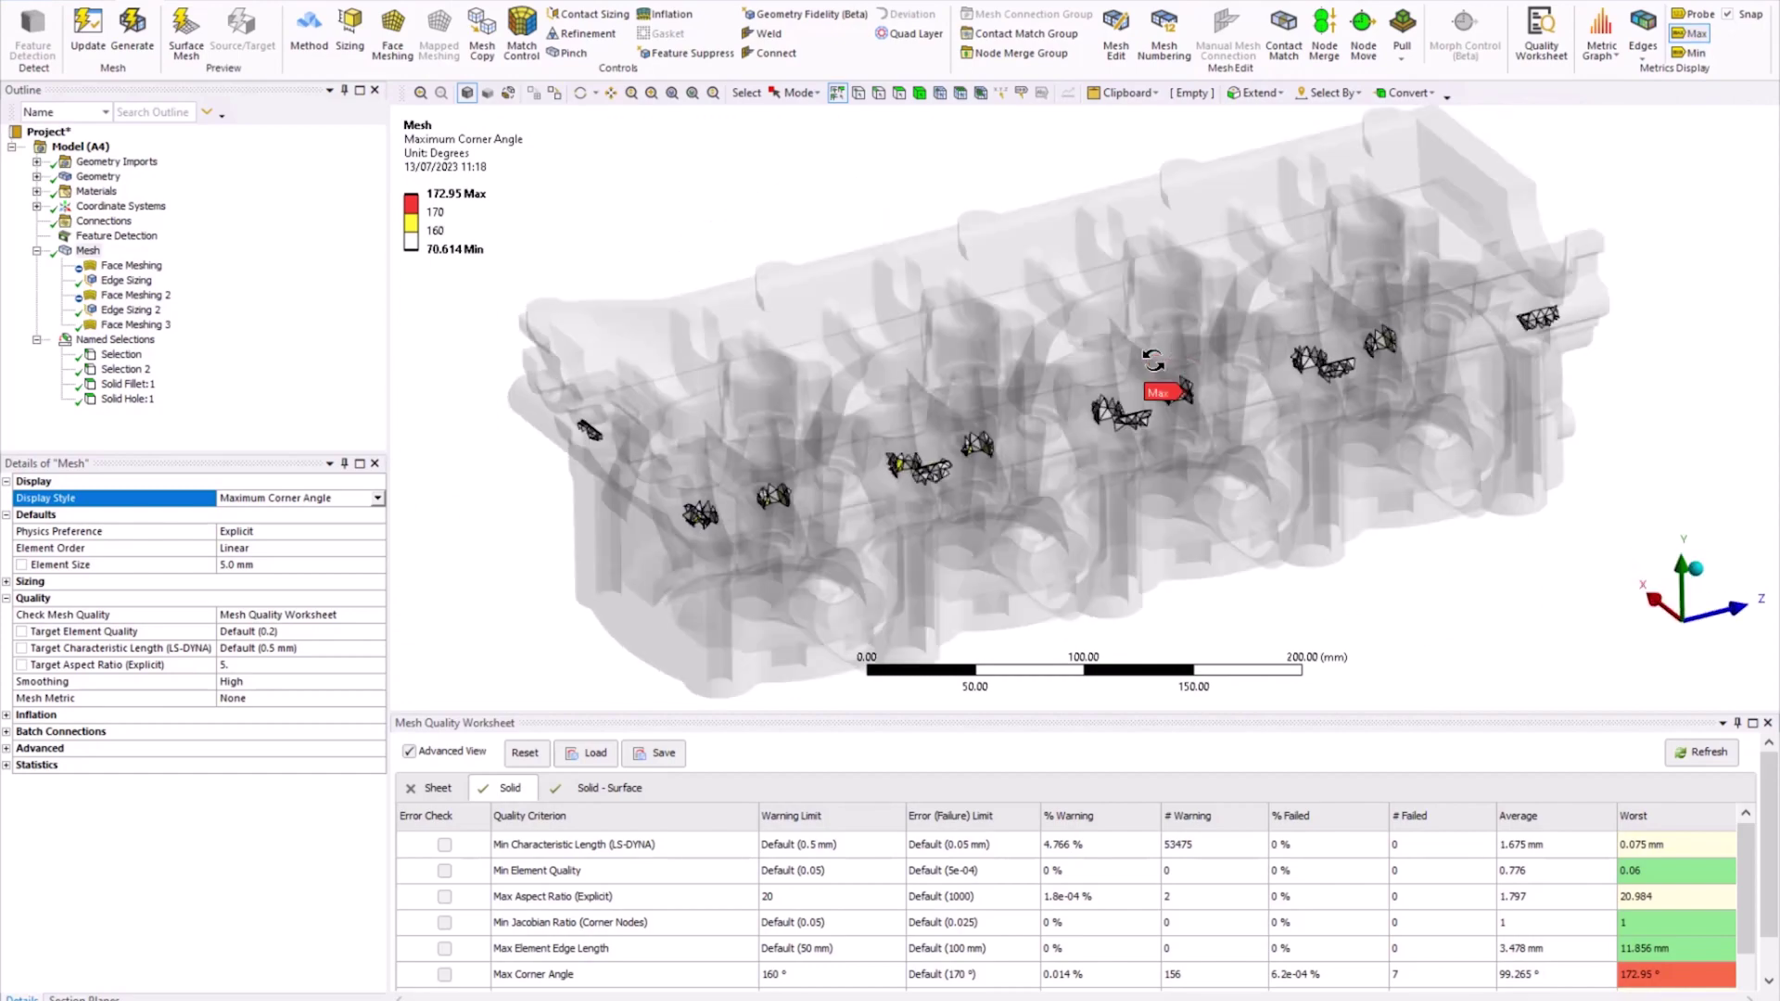
middle_click_drag(1073, 454, 946, 394)
scroll(991, 418, "up", 8)
scroll(991, 418, "up", 5)
scroll(966, 391, "up", 5)
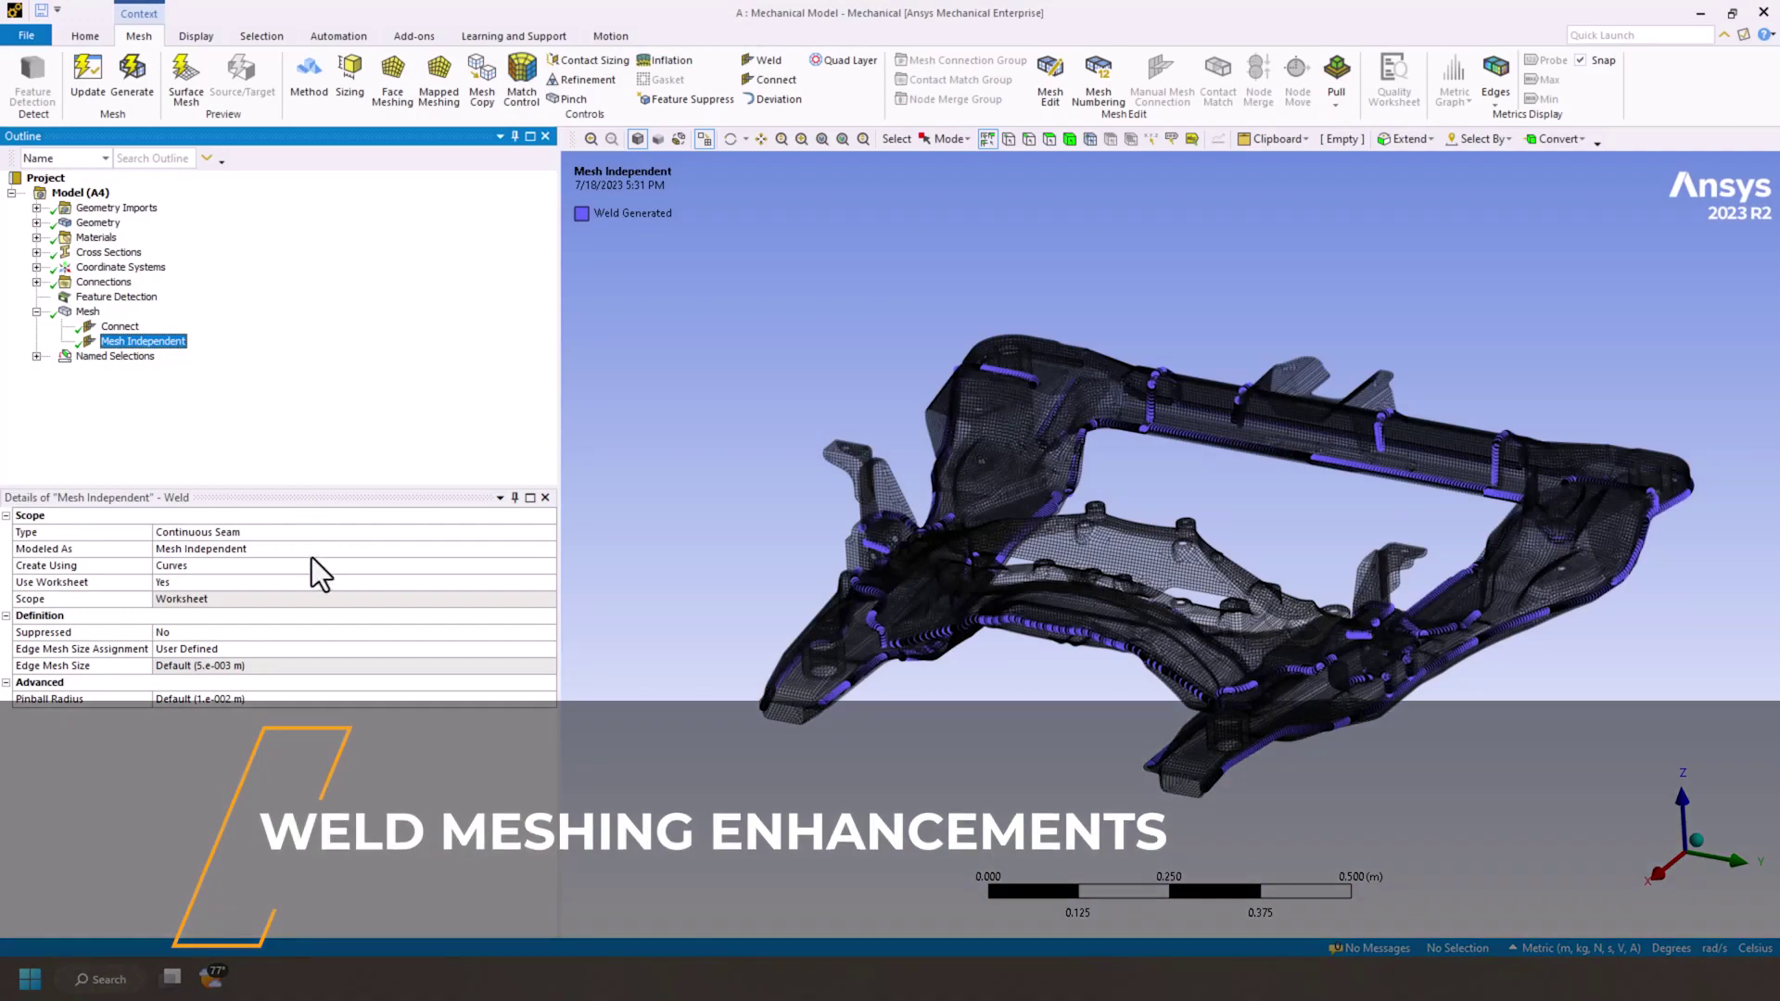
Step: Change the Mesh Independent weld's Modeled As setting to Normal and Angled
left_click(310, 552)
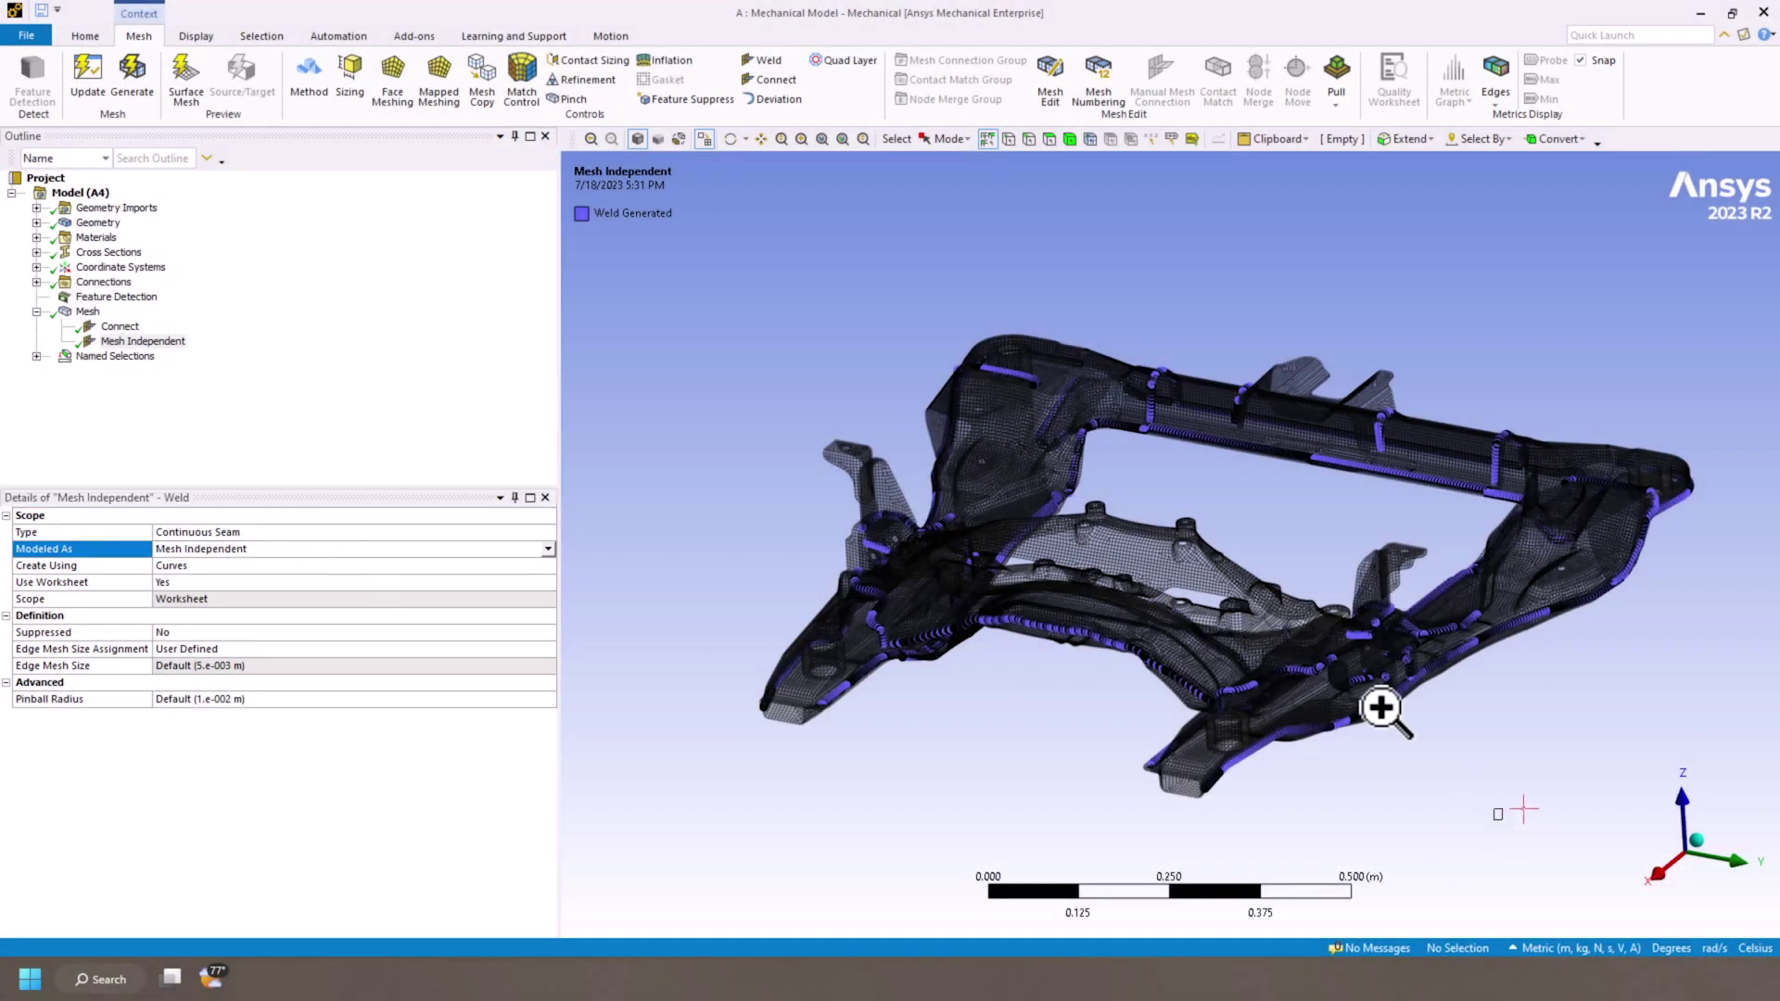
left_click_drag(1502, 820, 1123, 552)
mouse_move(1122, 551)
middle_mouse_down()
mouse_move(1128, 514)
mouse_move(1236, 509)
mouse_move(1140, 525)
mouse_move(1120, 556)
middle_mouse_up()
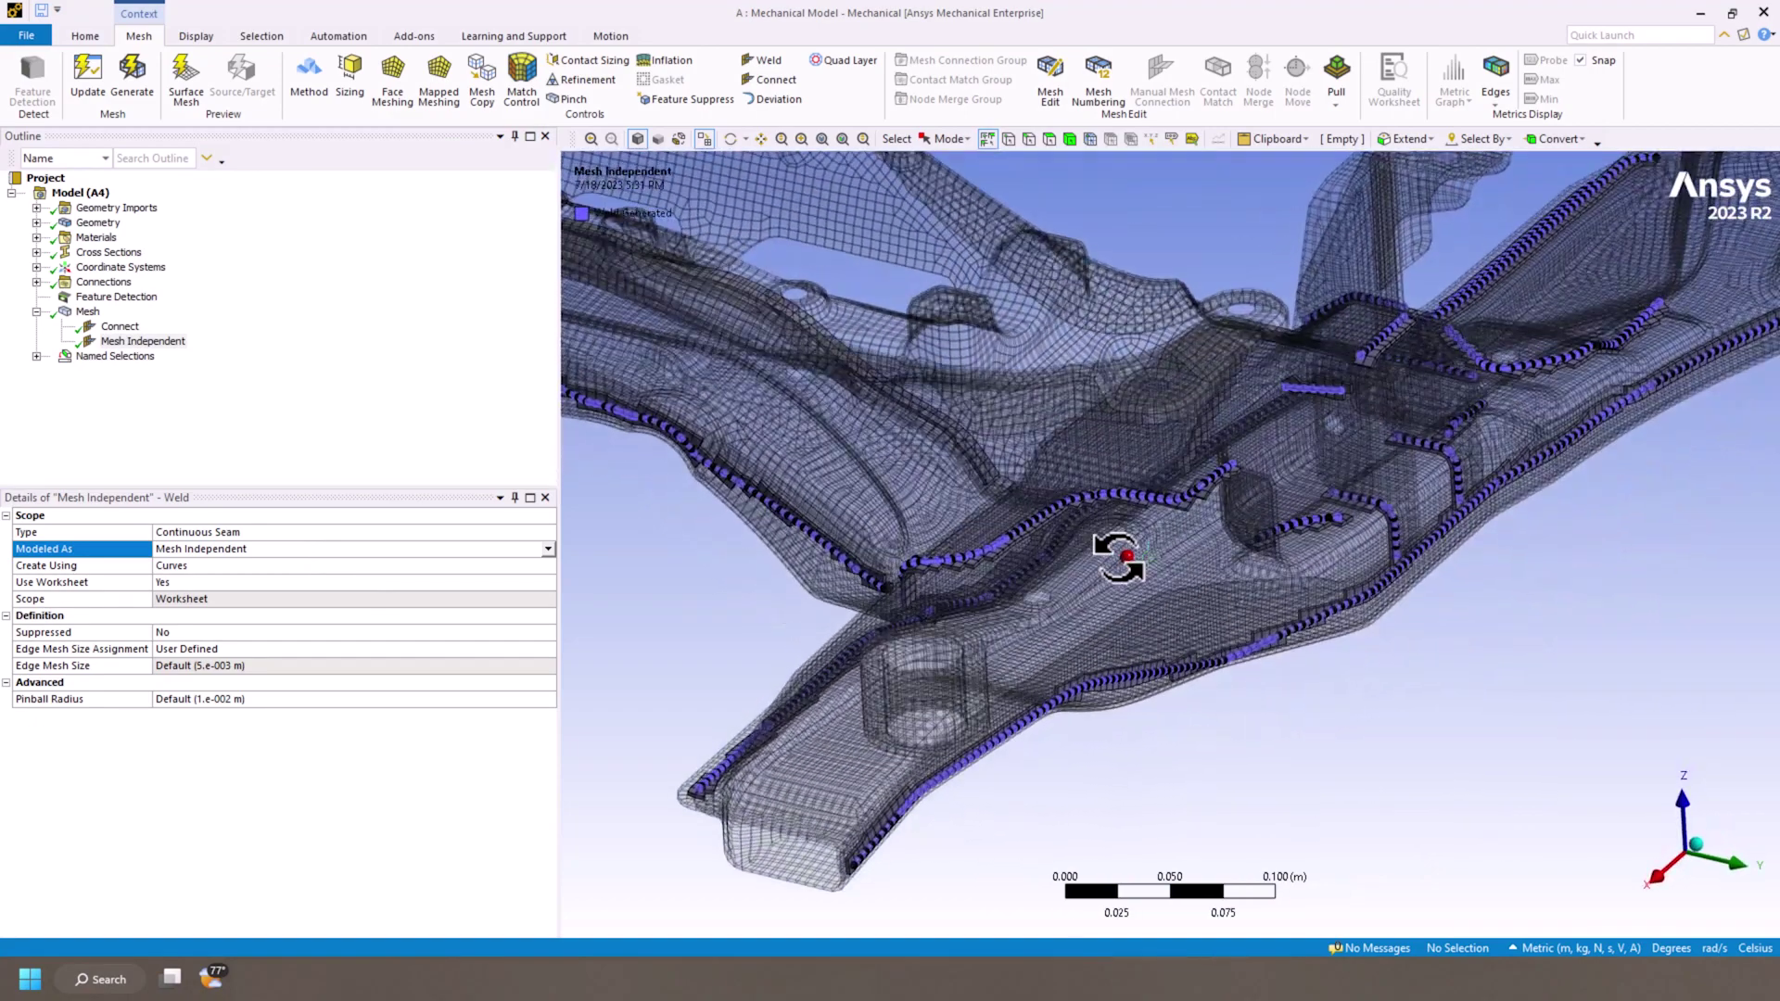
left_click(550, 549)
left_click(508, 563)
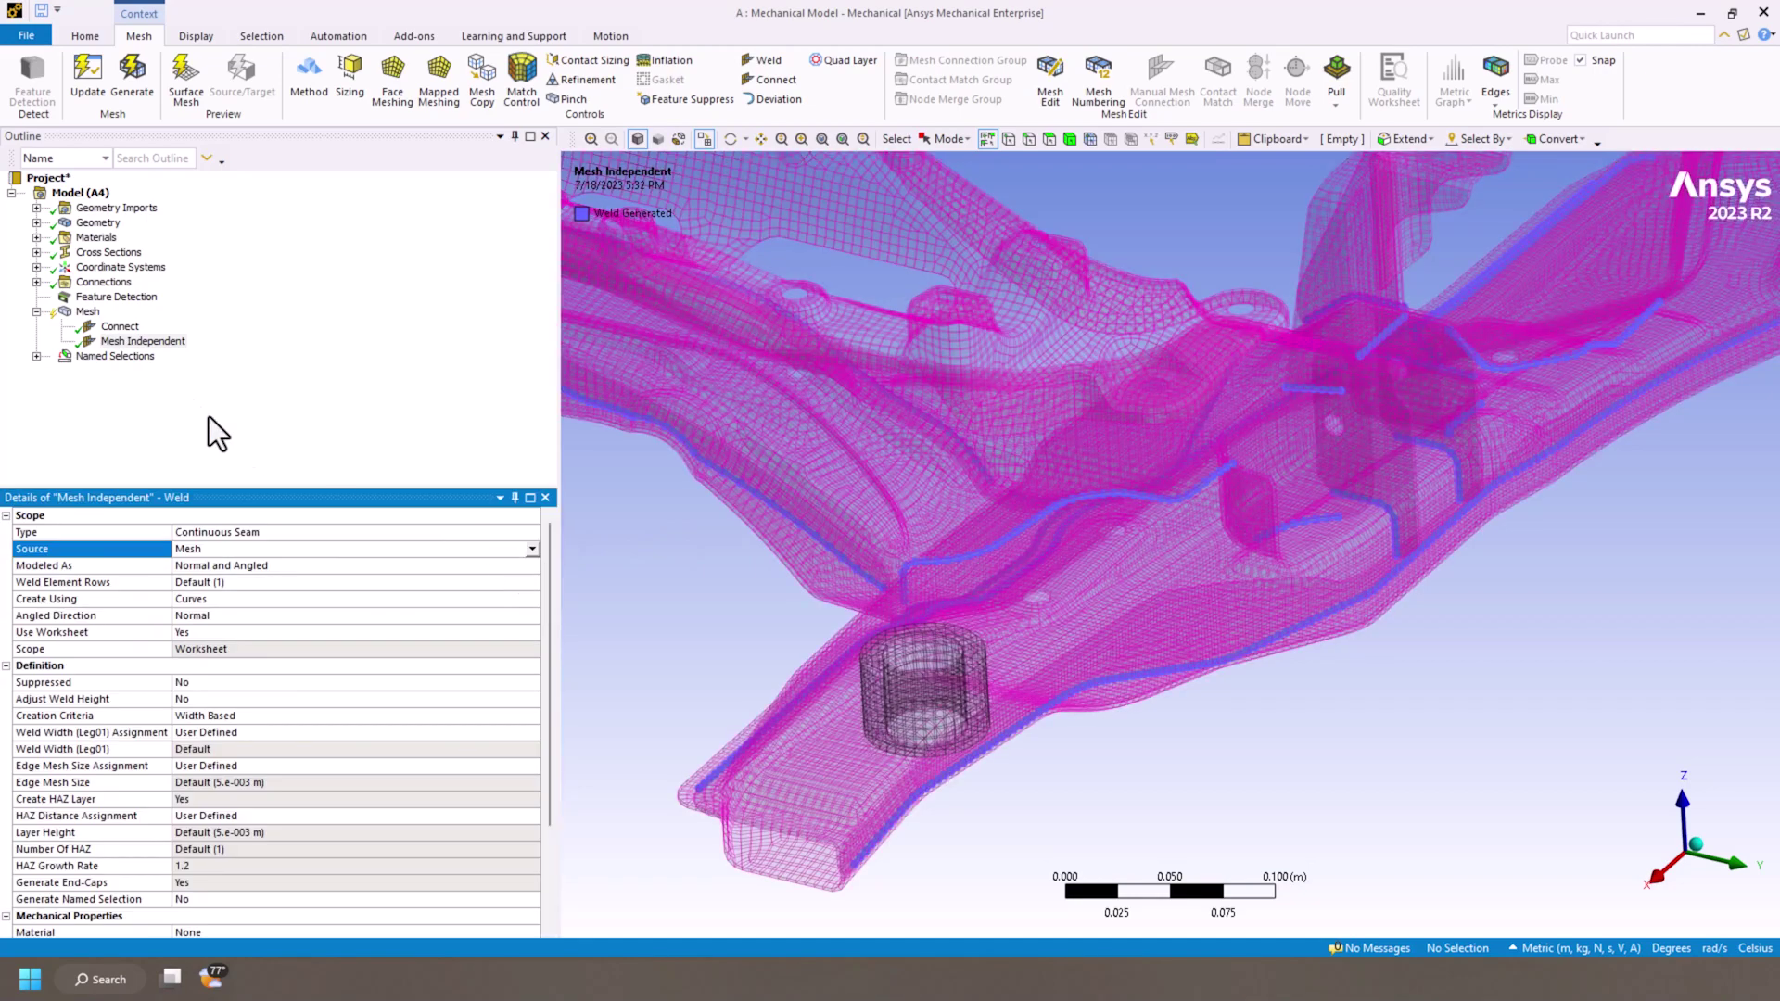
Step: Regenerate the mesh and reselect the weld to view its yellow weld seams
right_click(87, 312)
left_click(169, 369)
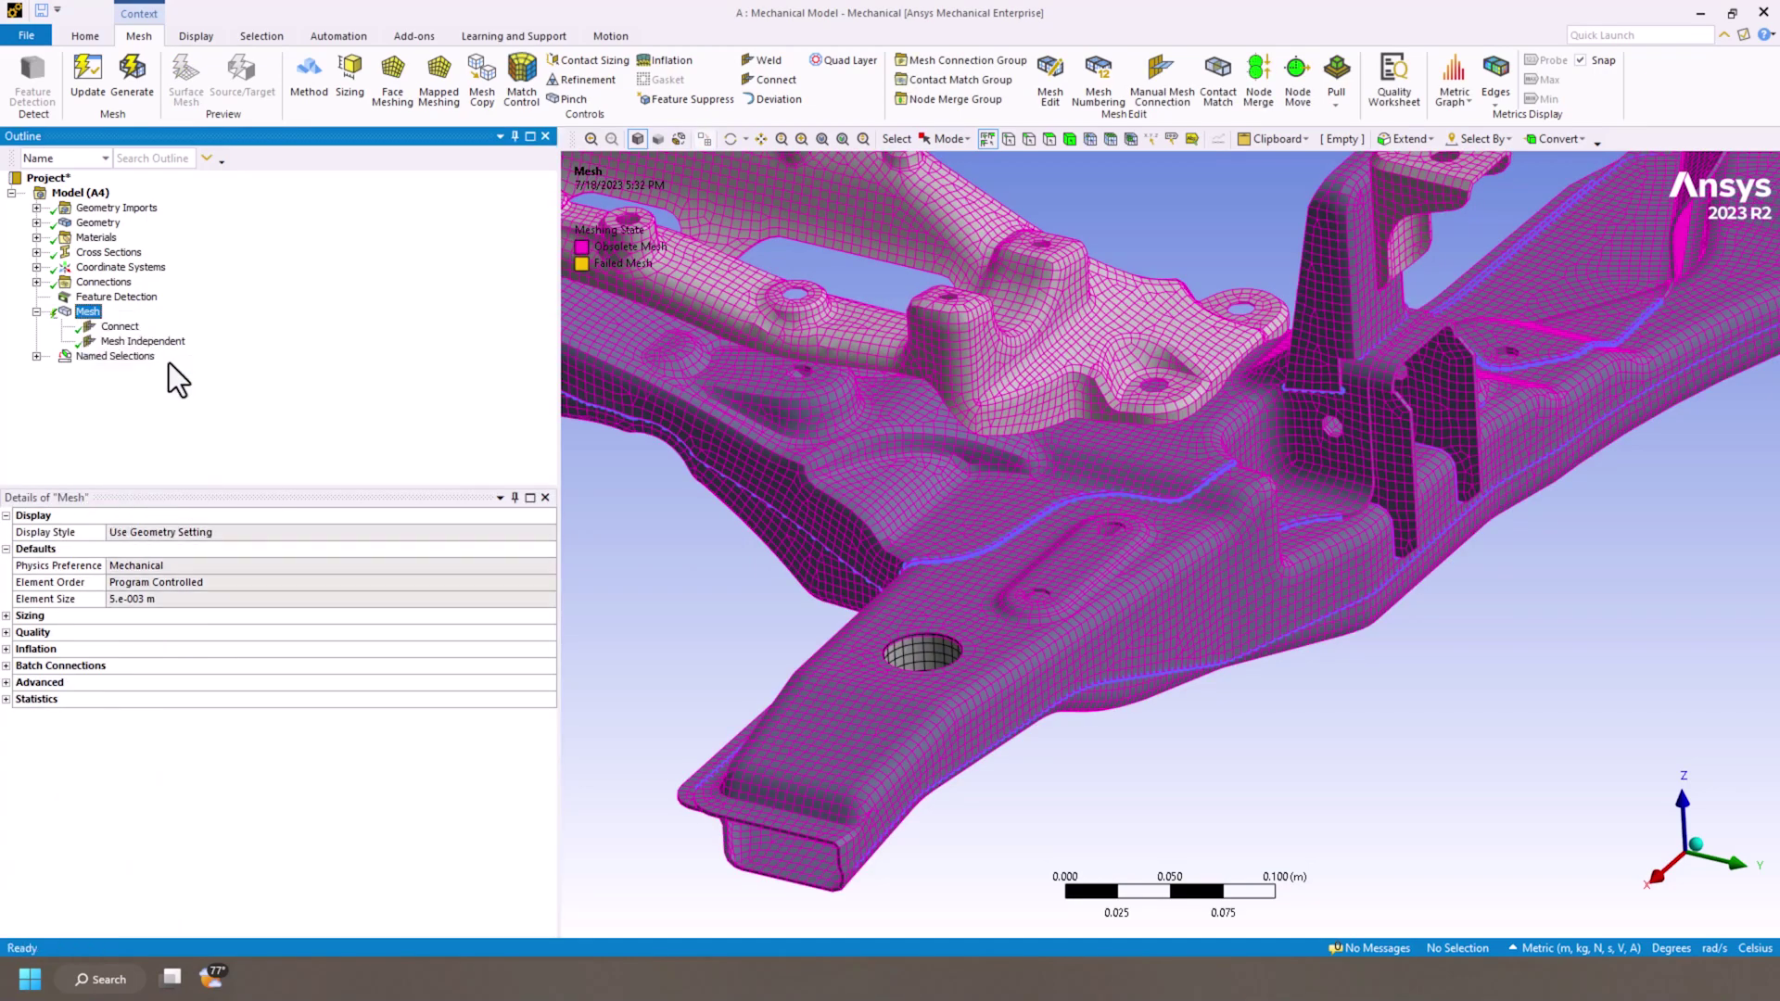
left_click(167, 342)
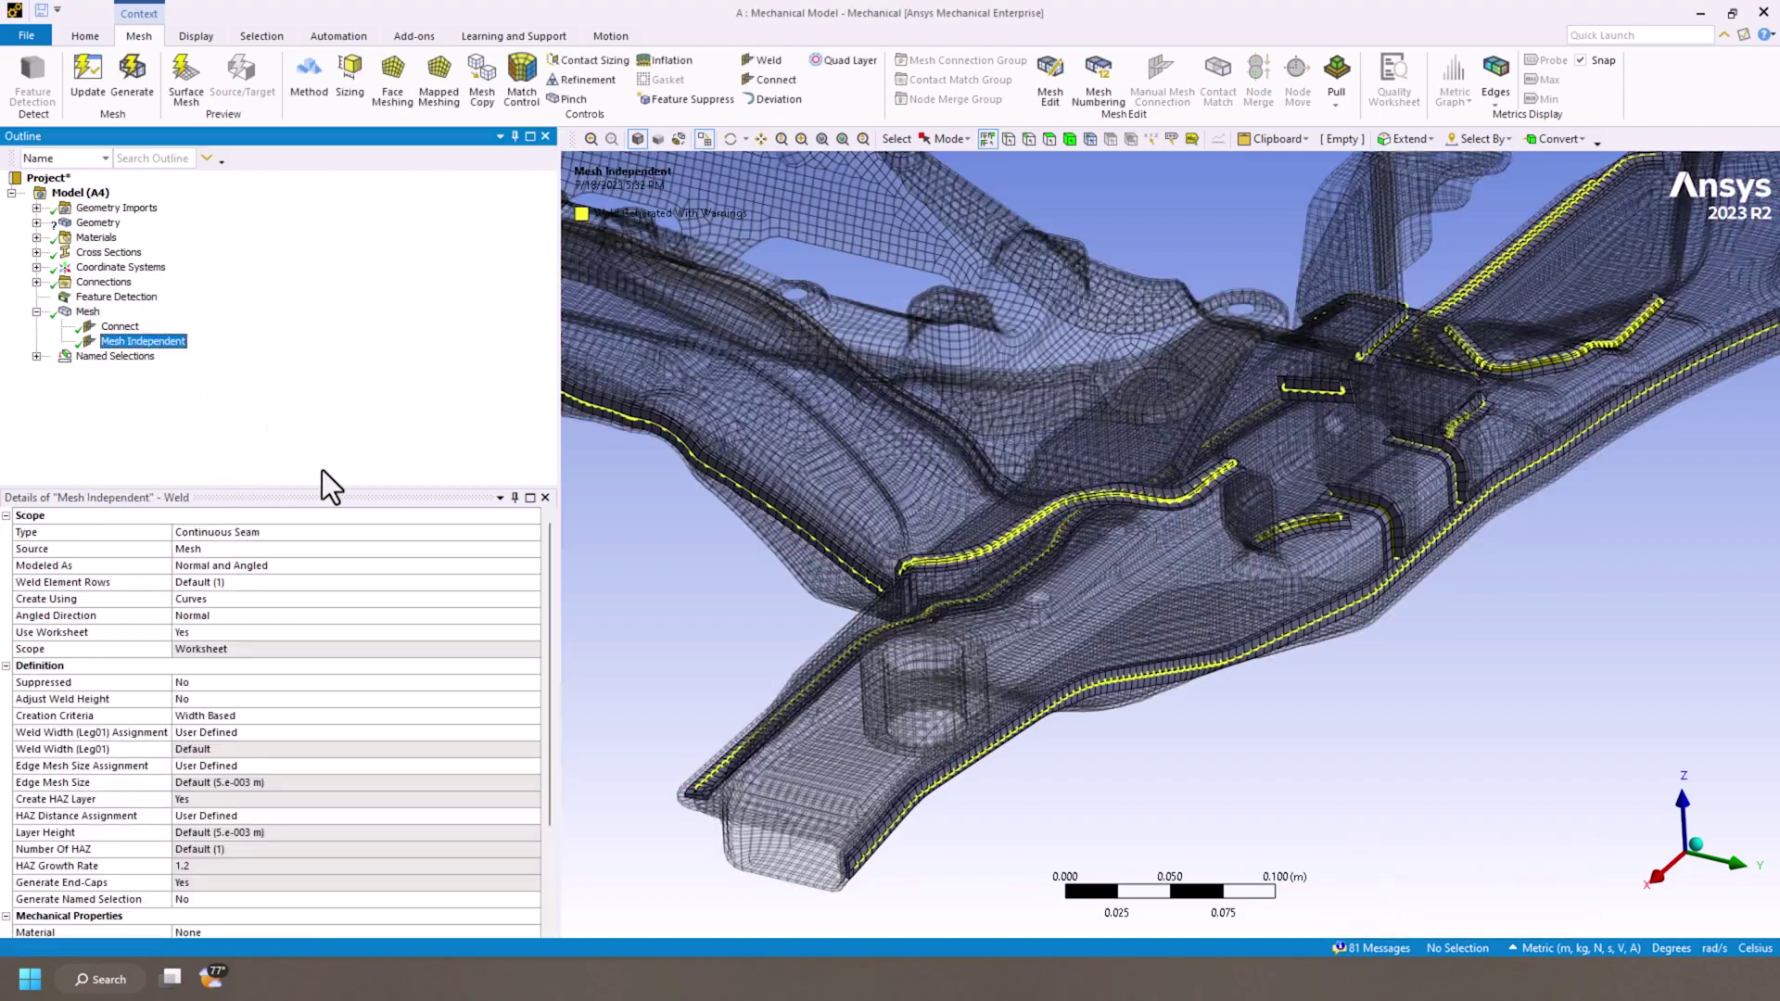
mouse_move(1050, 570)
middle_mouse_down()
mouse_move(1107, 542)
mouse_move(1046, 576)
middle_mouse_up()
scroll(332, 787, "down", 3)
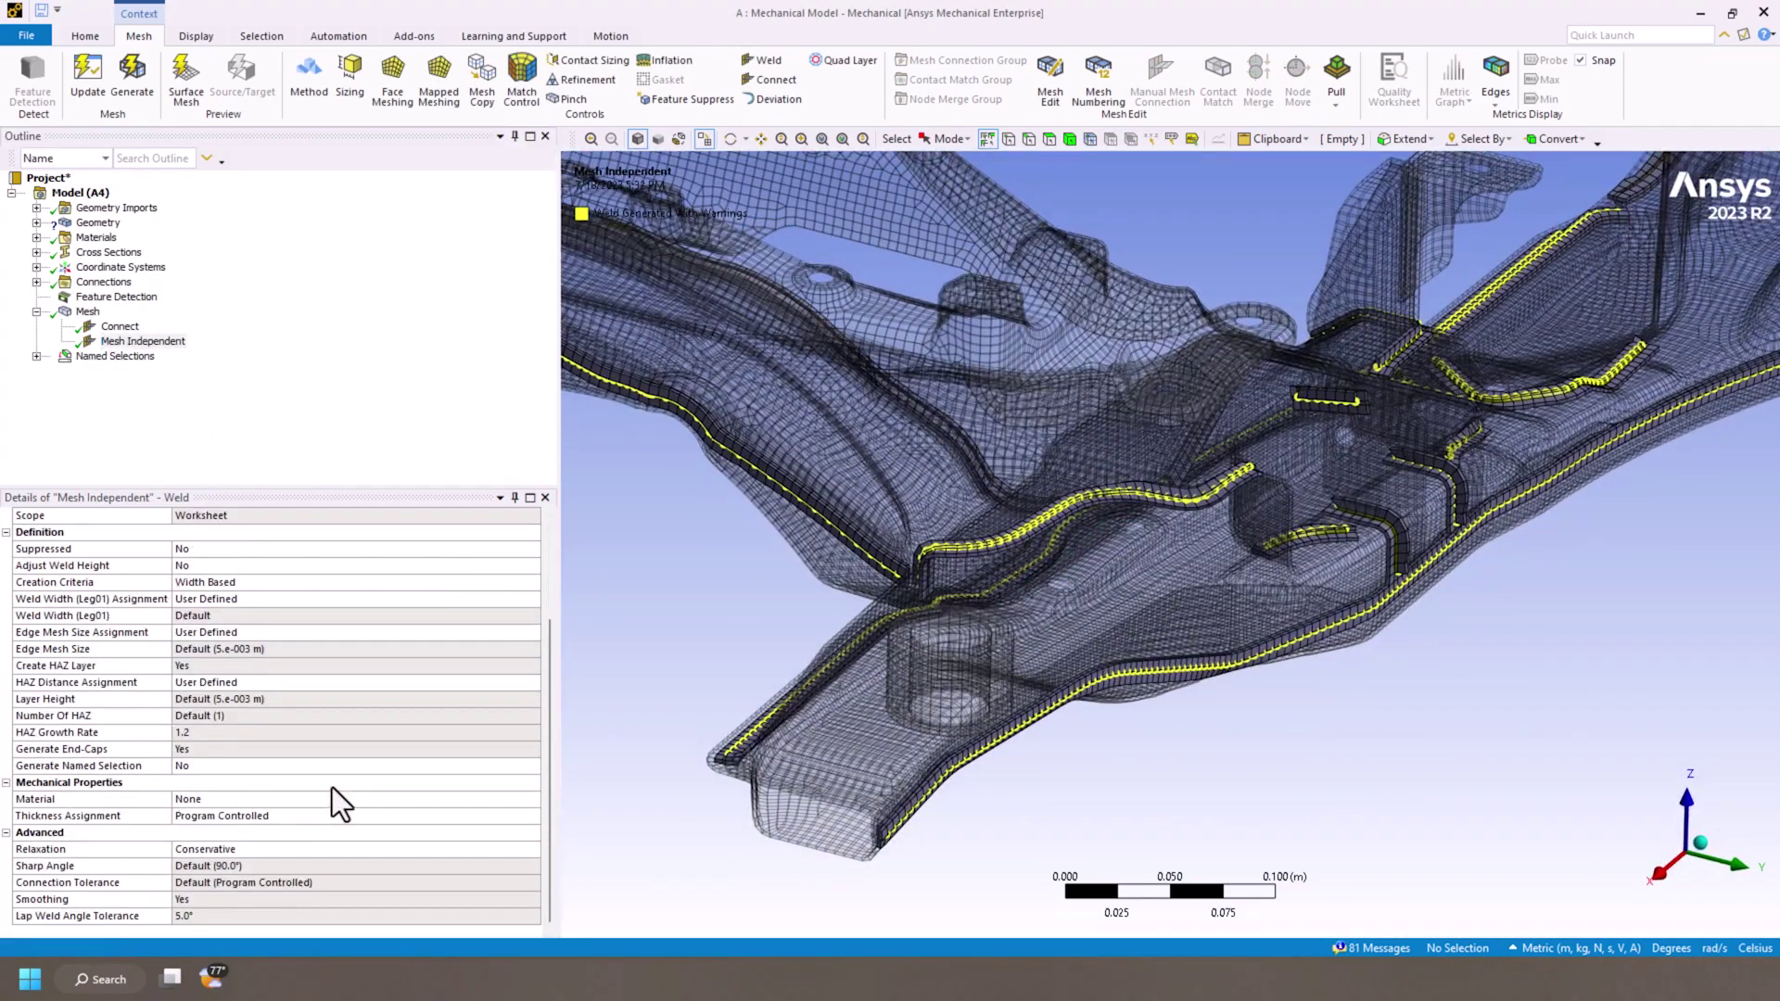
Step: Set the weld's Advanced Relaxation to Aggressive, regenerate the mesh and reselect the weld
left_click(369, 848)
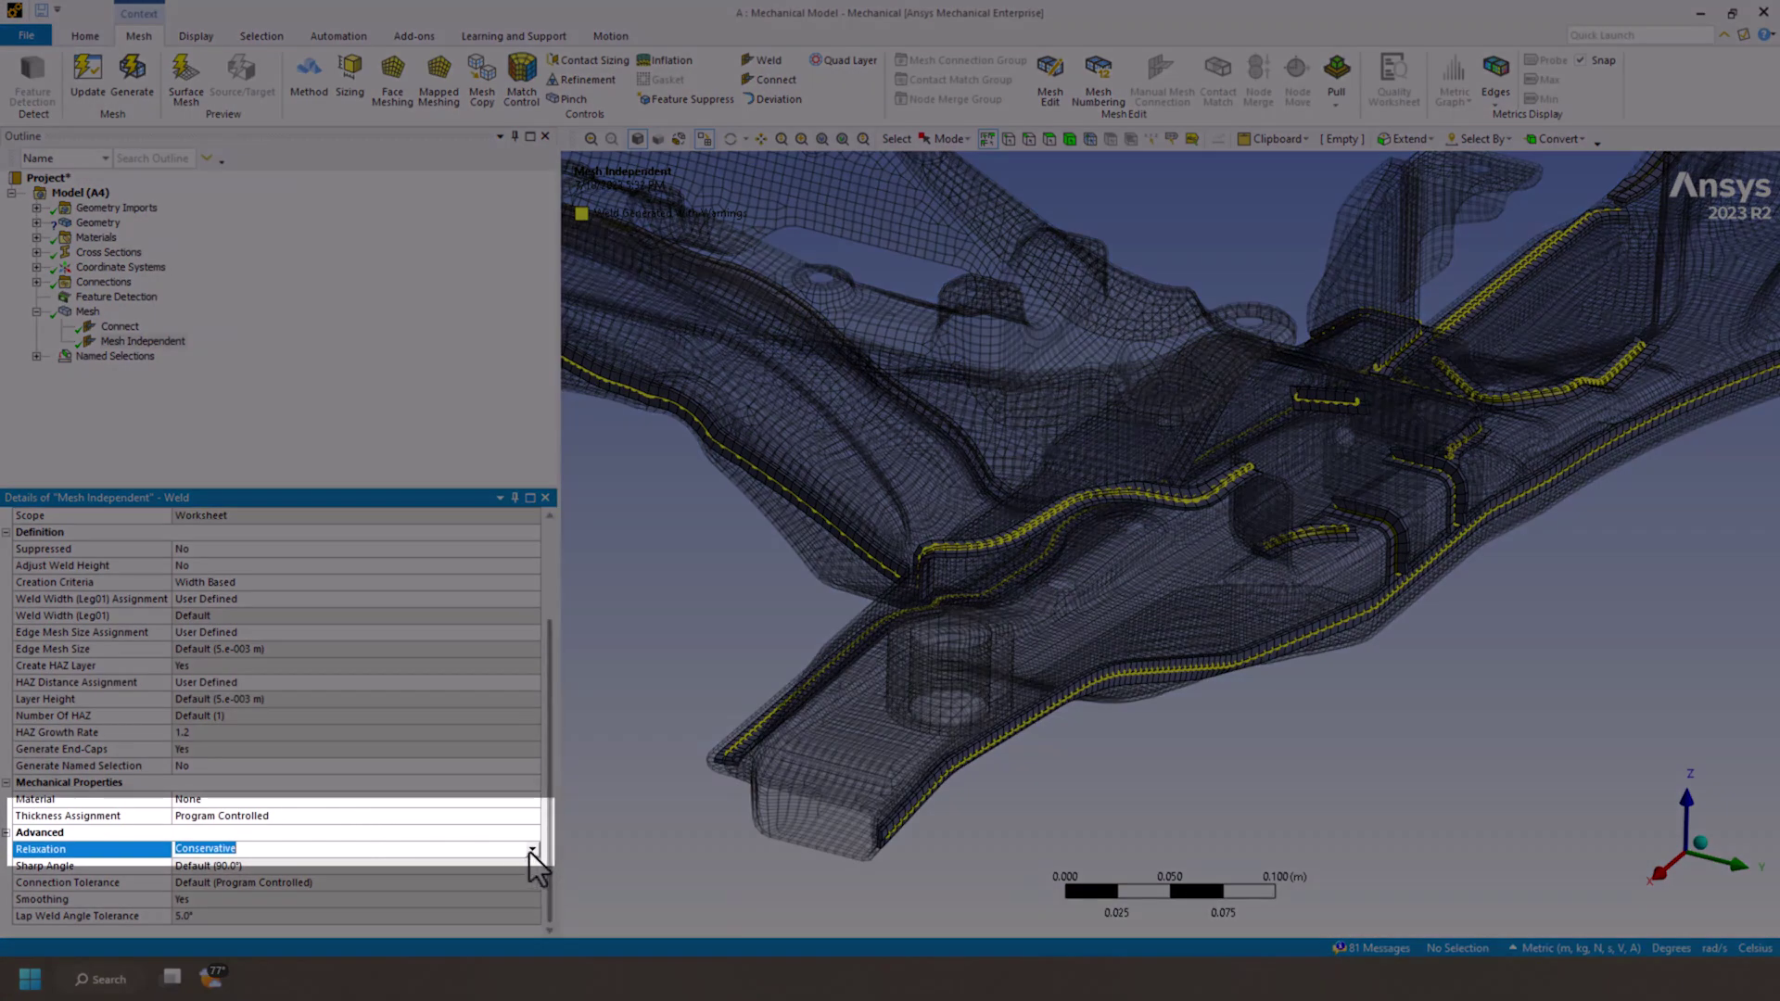
left_click(532, 849)
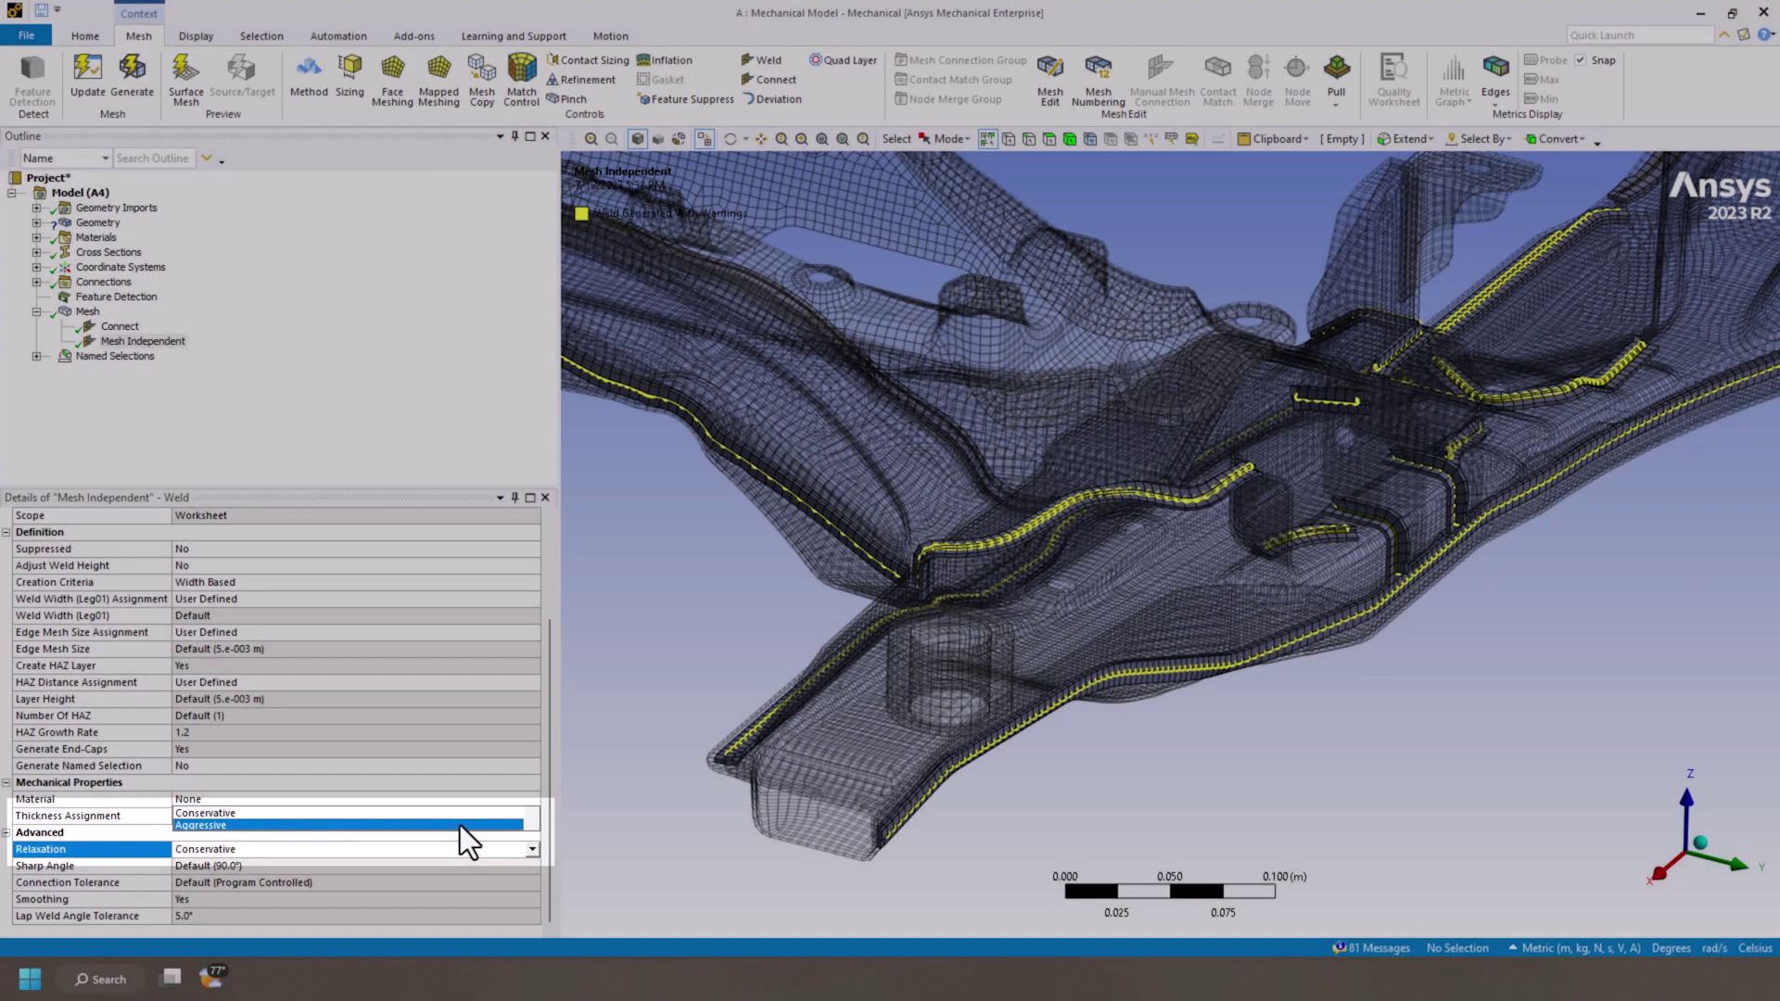
left_click(460, 825)
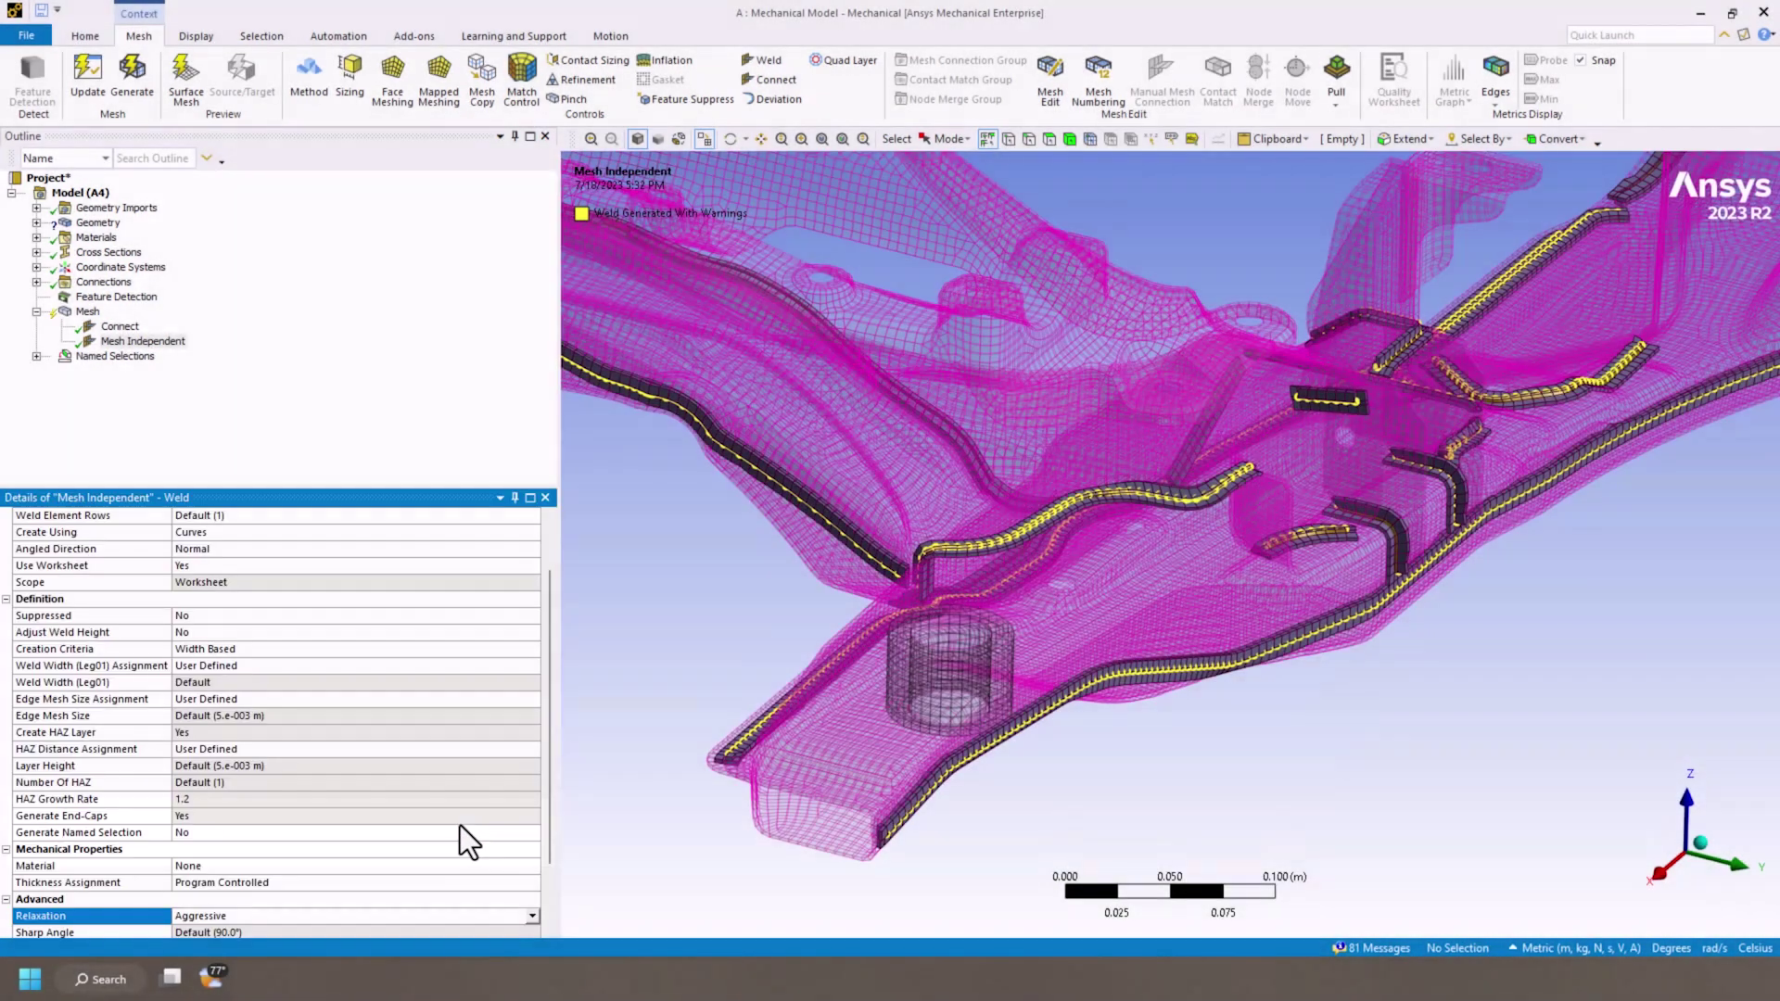
right_click(91, 313)
left_click(170, 367)
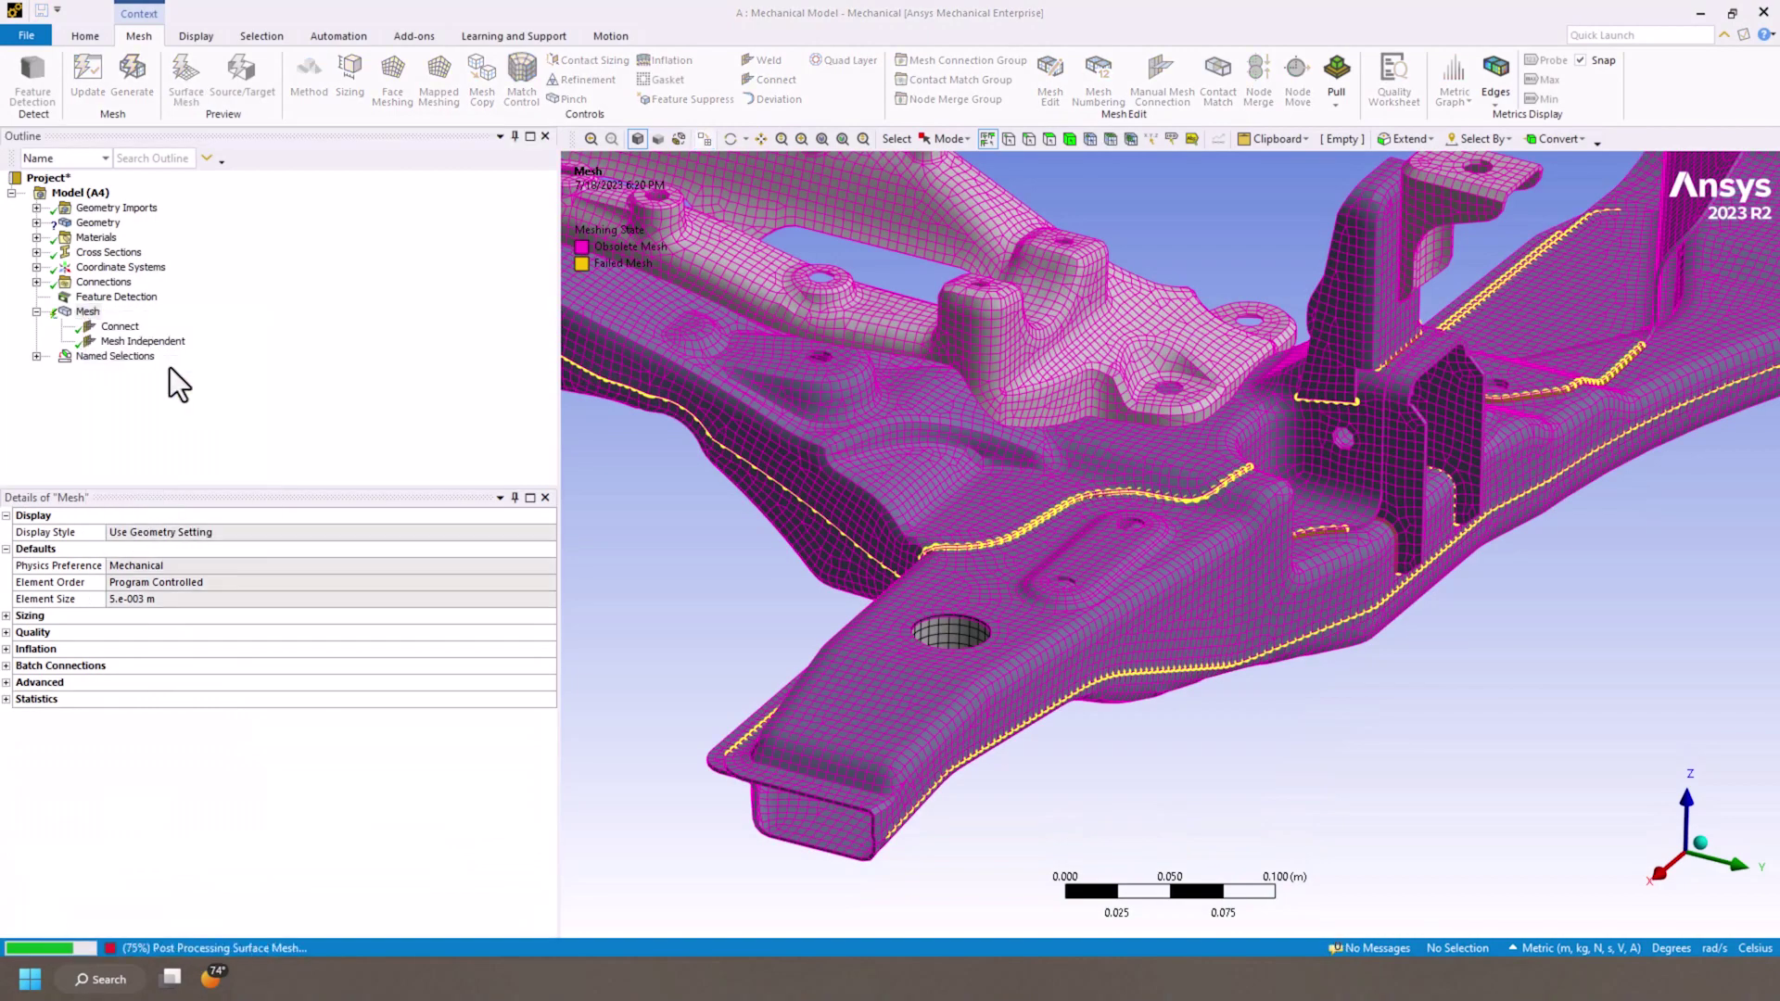
left_click(171, 342)
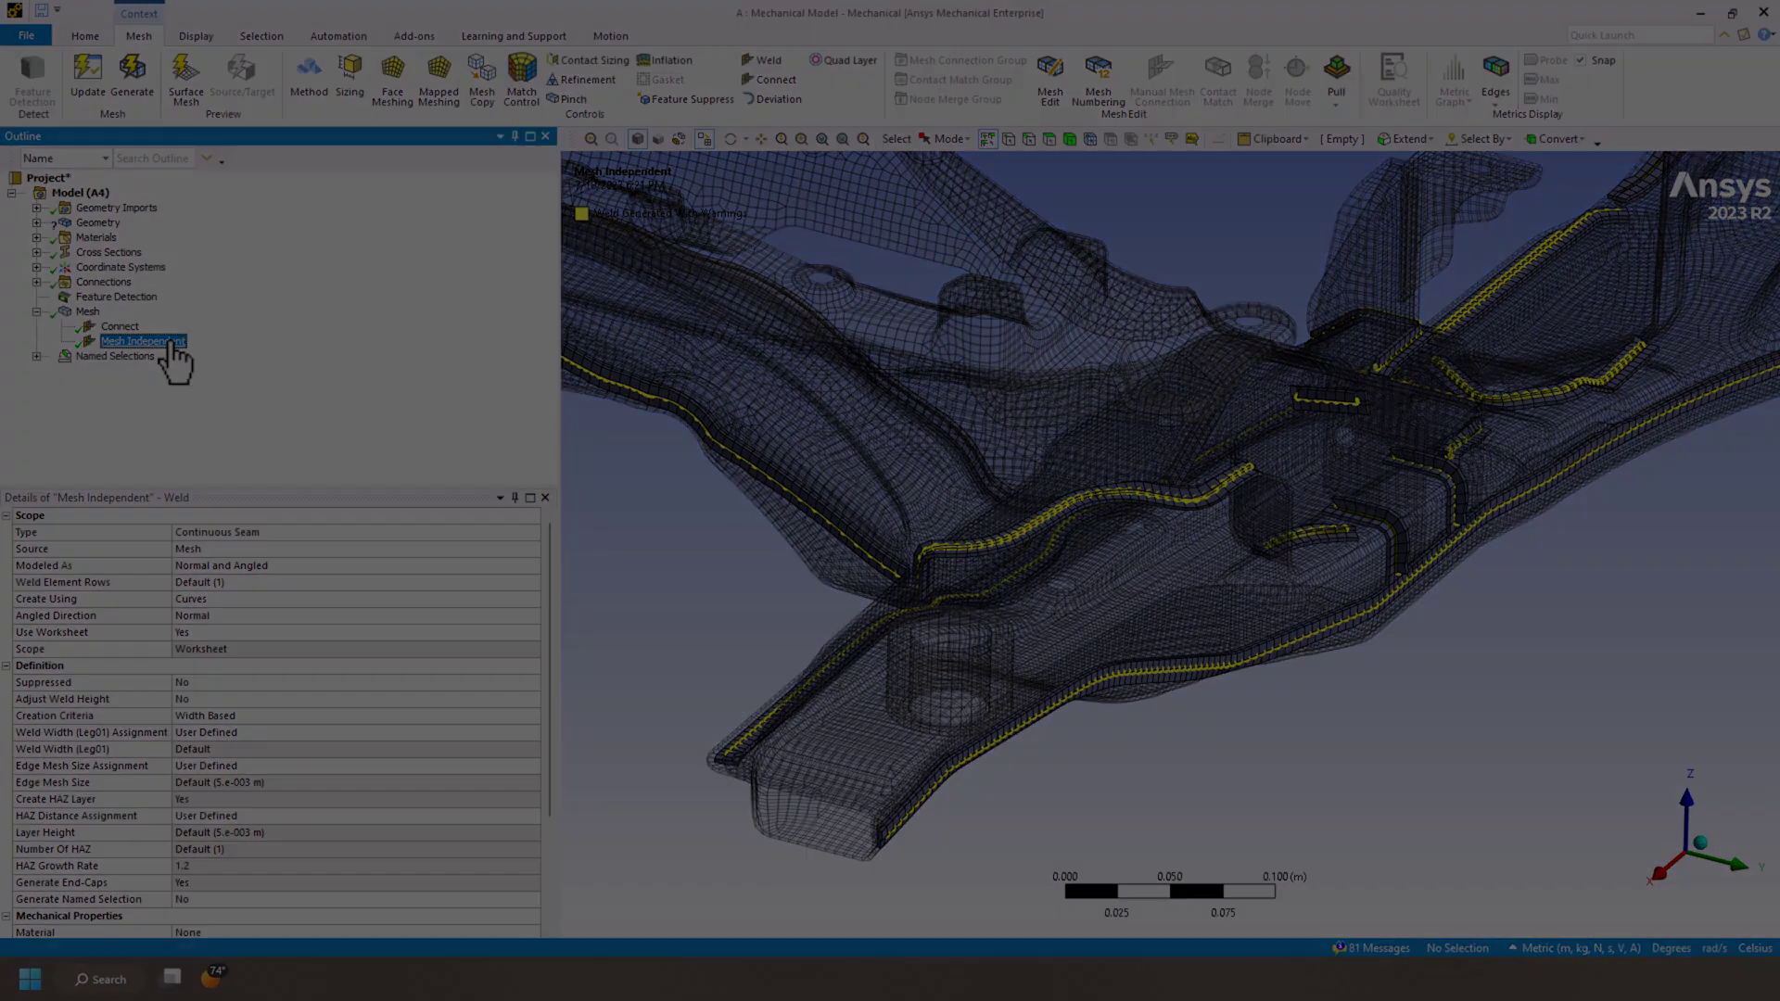